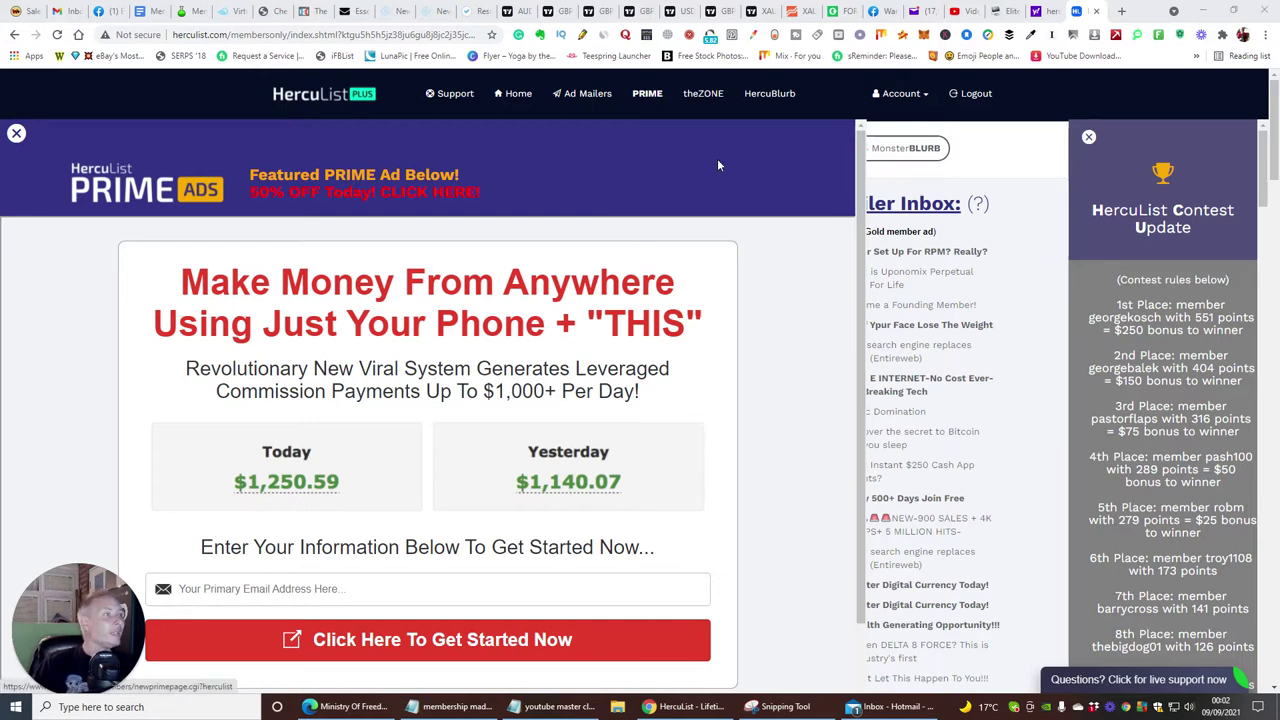
# - Close the PRIME Ads overlay to reveal the member dashboard with its 35-credit balance
pyautogui.click(17, 133)
pyautogui.scroll(-4, 518, 279)
pyautogui.scroll(4, 510, 320)
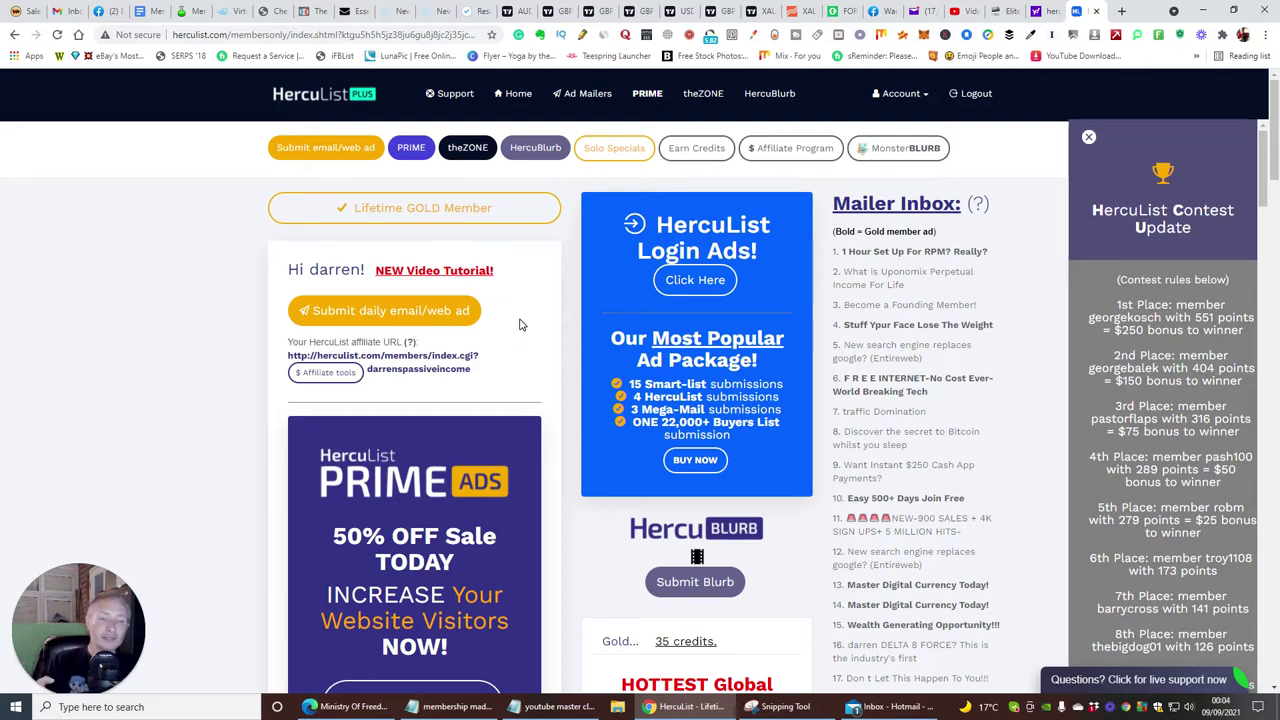
# - Choose 'Submit daily email/web ad' and continue past the splash page to the Submit Ad page
pyautogui.click(408, 316)
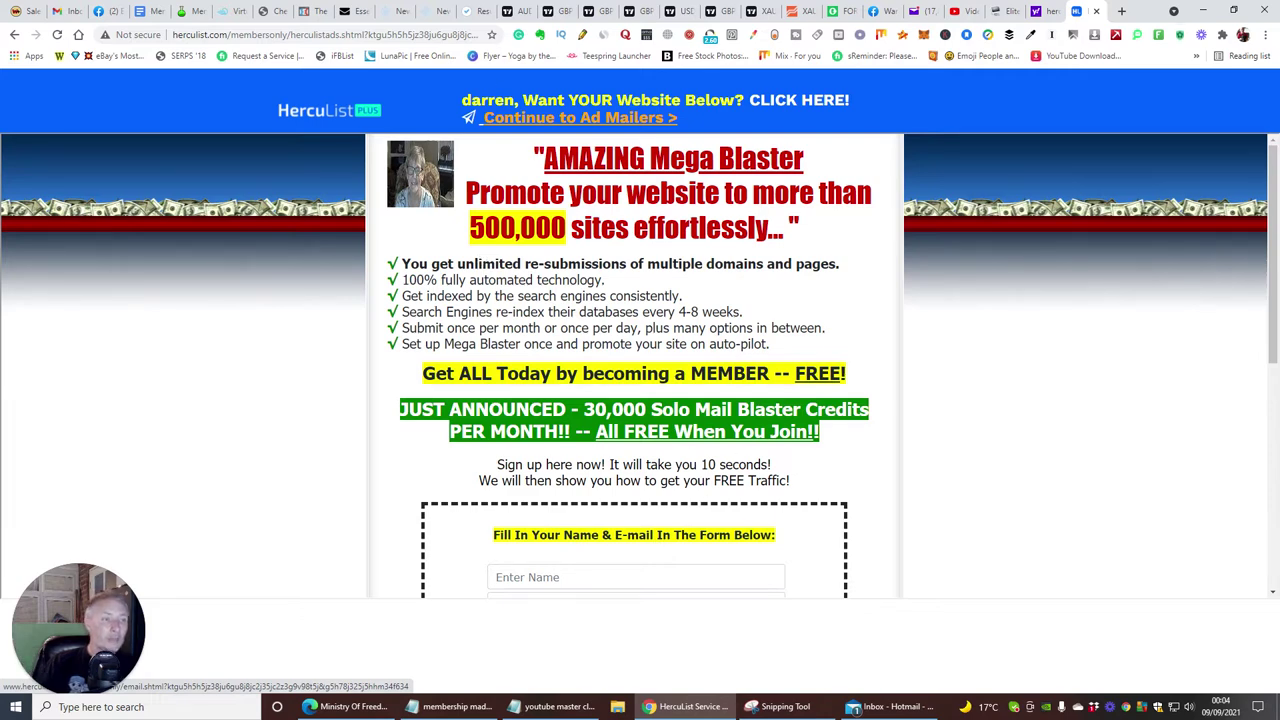
pyautogui.scroll(-5, 634, 360)
pyautogui.scroll(5, 553, 120)
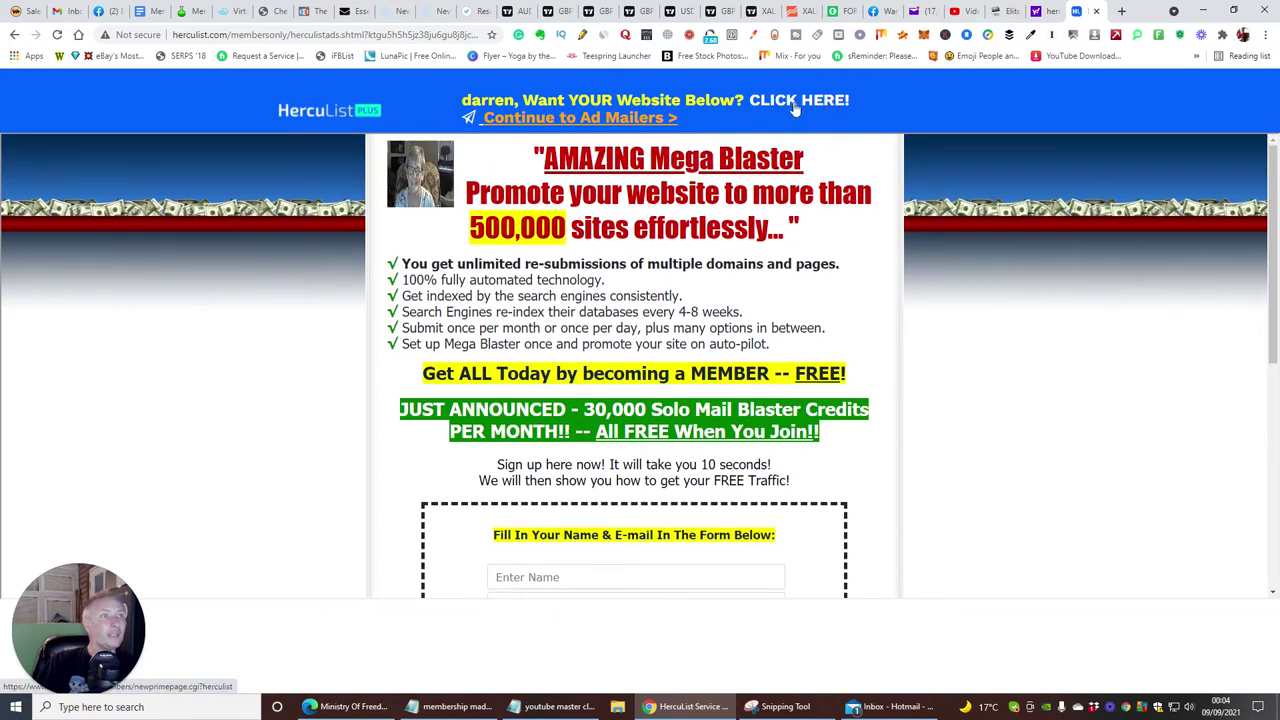
pyautogui.click(600, 118)
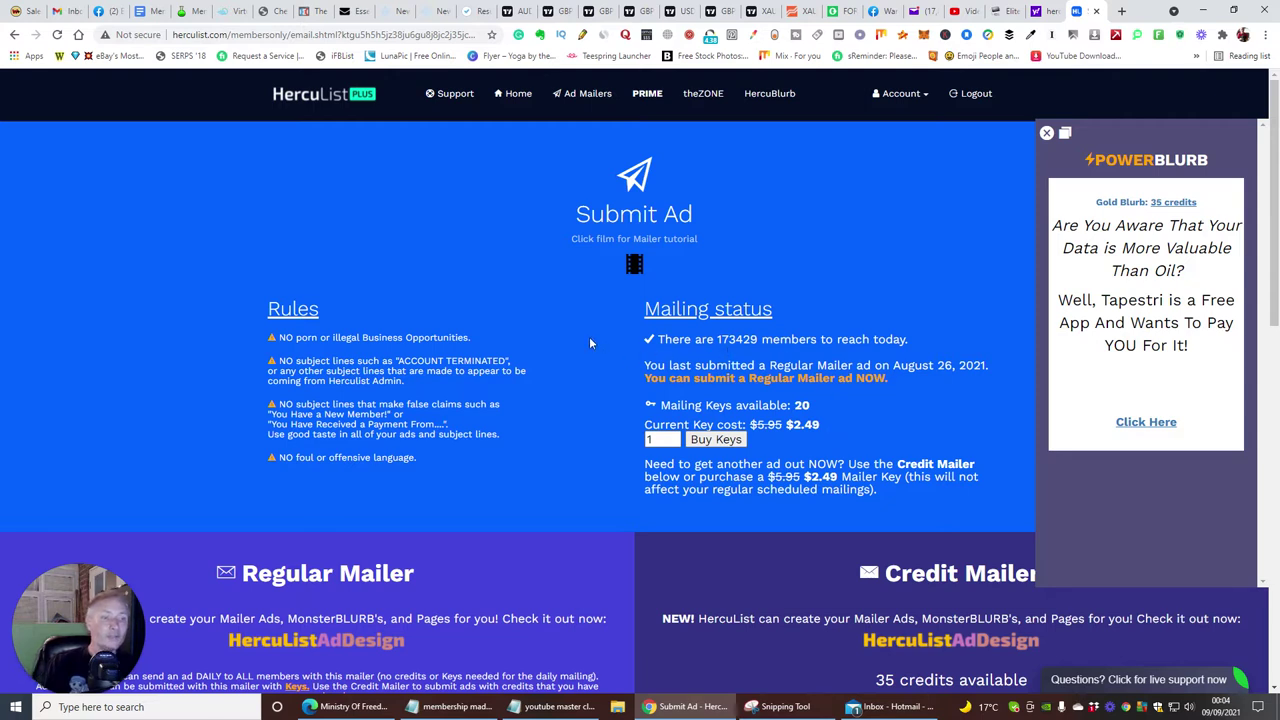
# - Scroll to the Regular Mailer form and keep 'regular mailing' selected in the Use dropdown
pyautogui.scroll(-3, 560, 338)
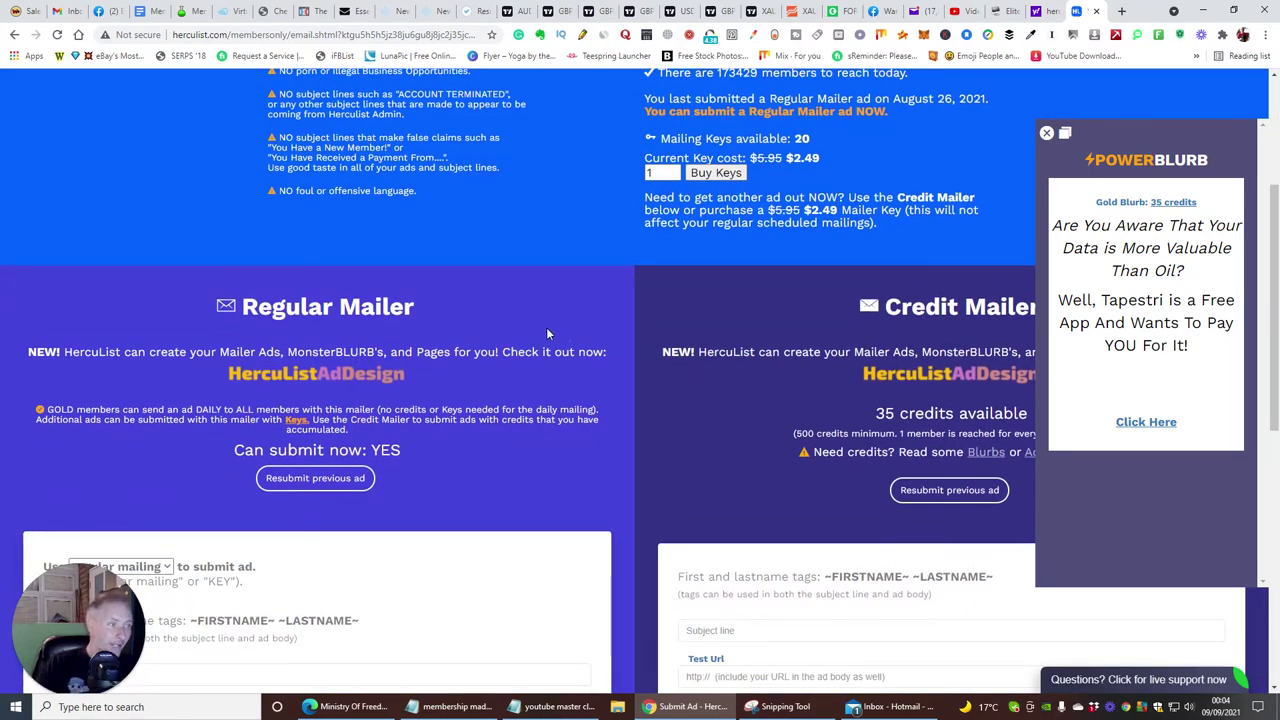
pyautogui.scroll(-2, 547, 333)
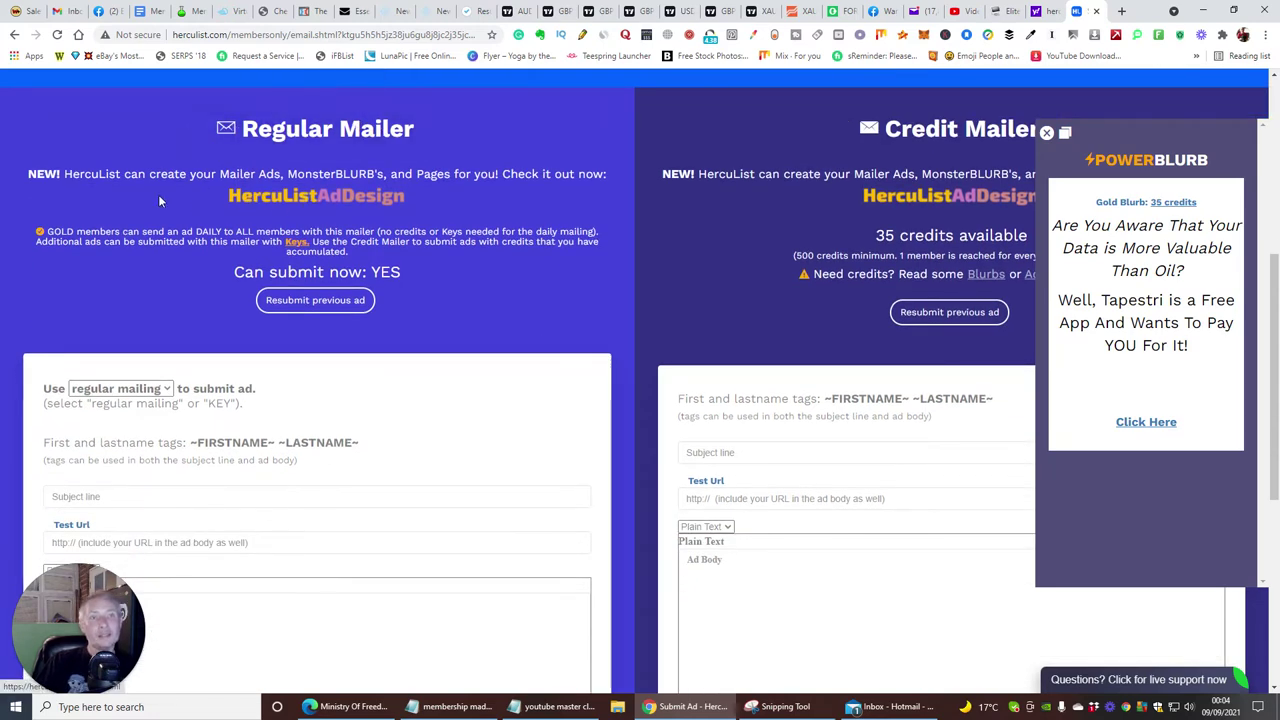
pyautogui.scroll(-1, 440, 366)
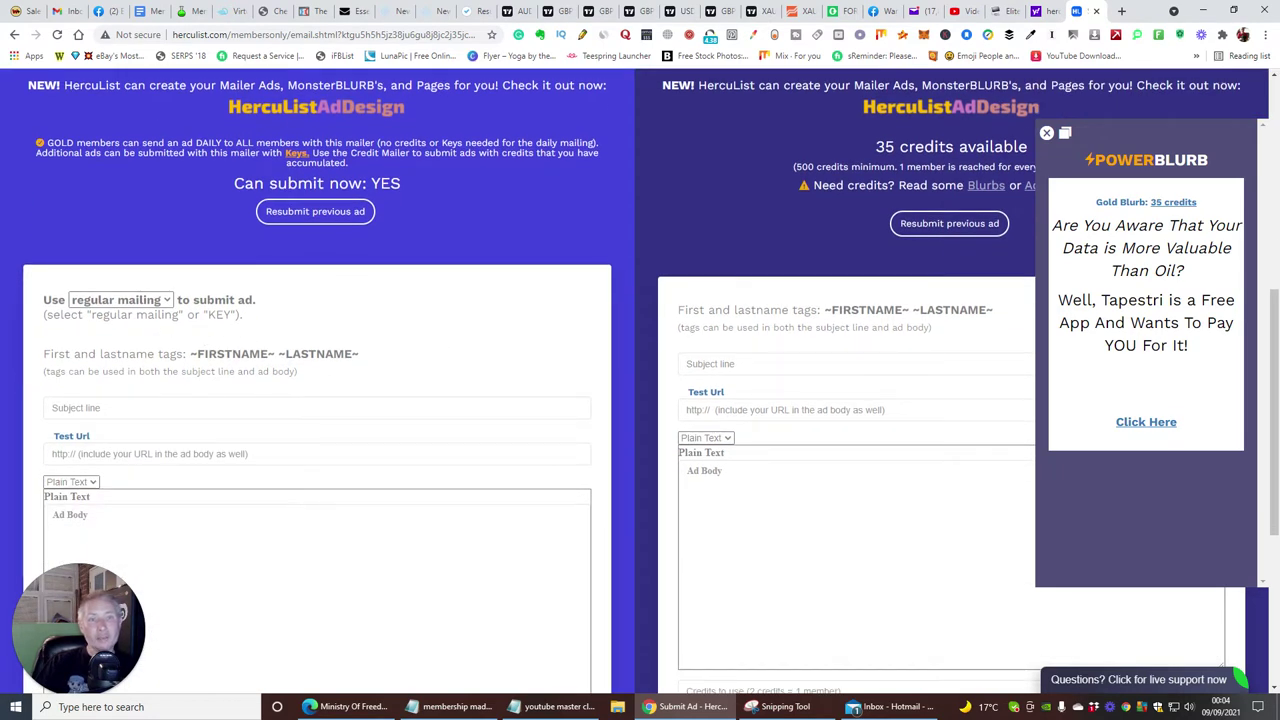
pyautogui.click(120, 300)
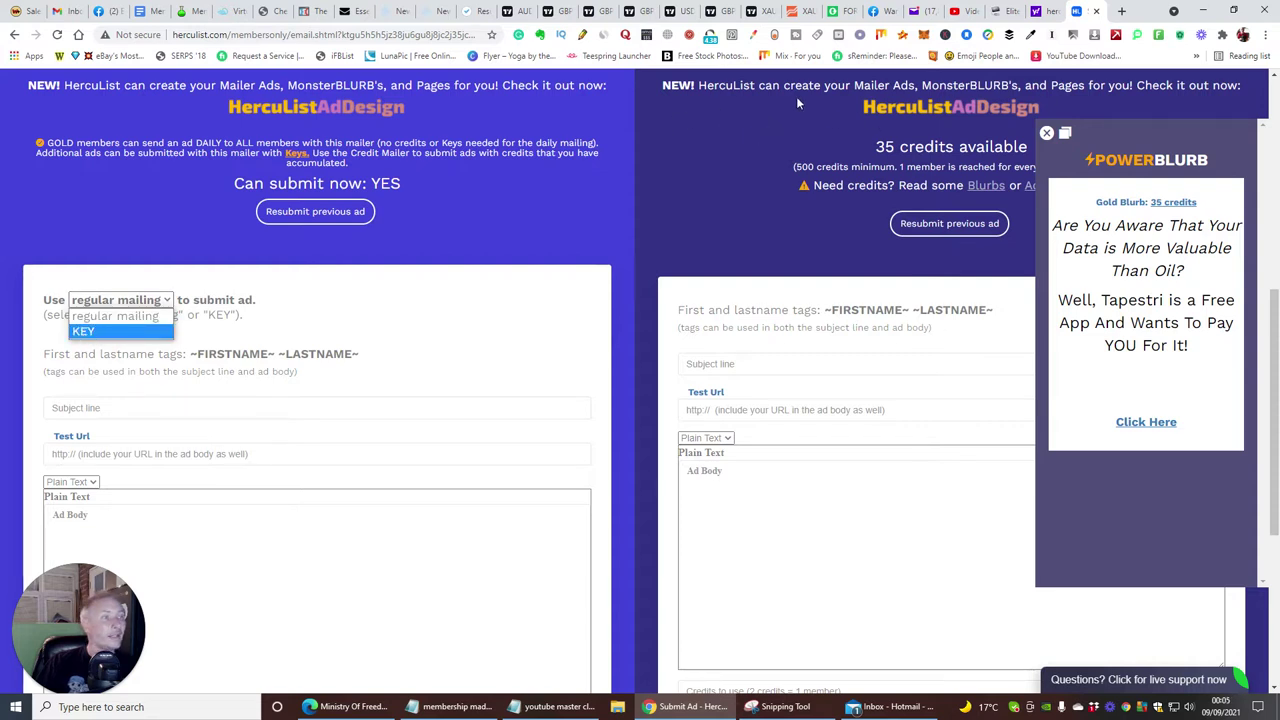
pyautogui.click(128, 317)
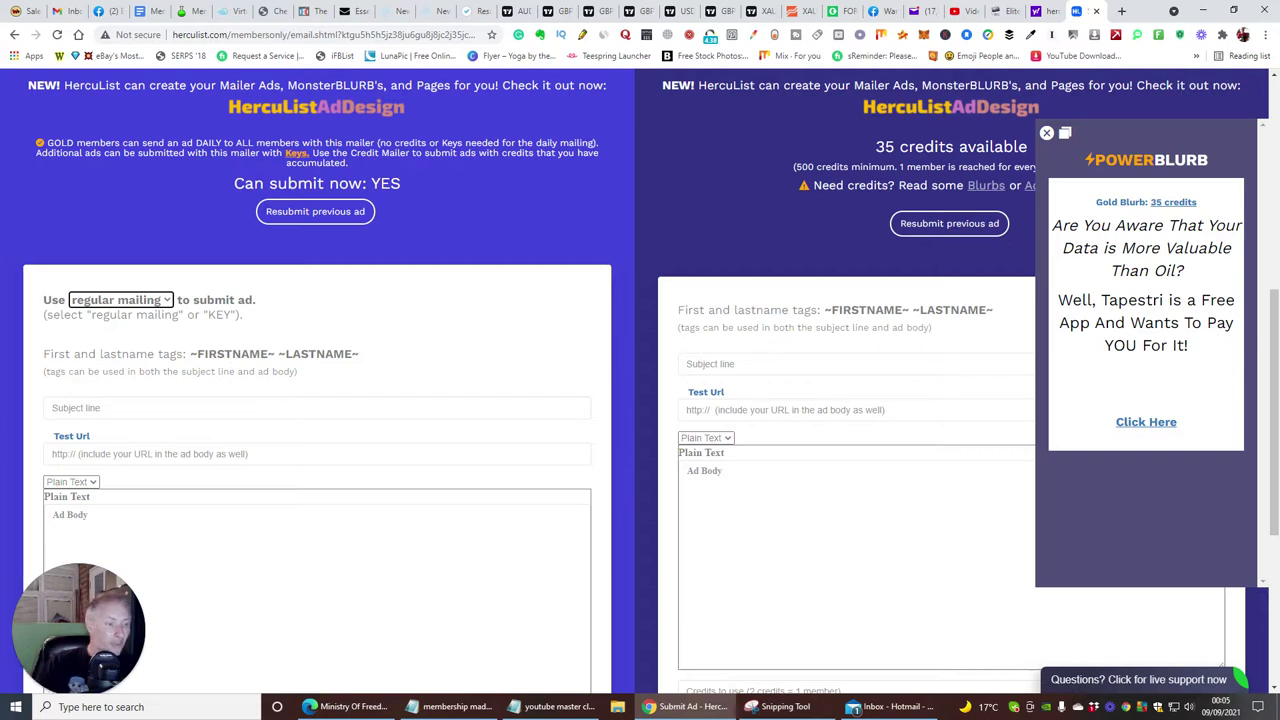
# - Open the 'elitelistclub swipes' text file from the Documents folder in File Explorer
pyautogui.click(618, 706)
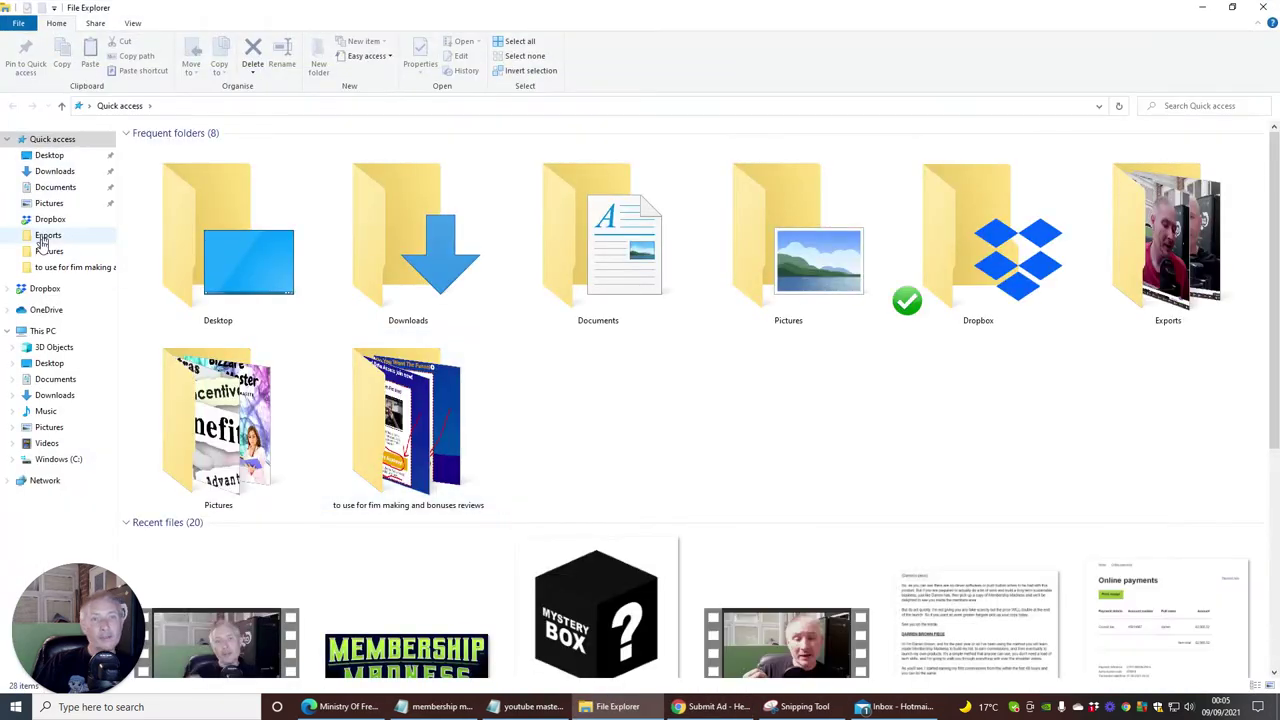
pyautogui.click(62, 188)
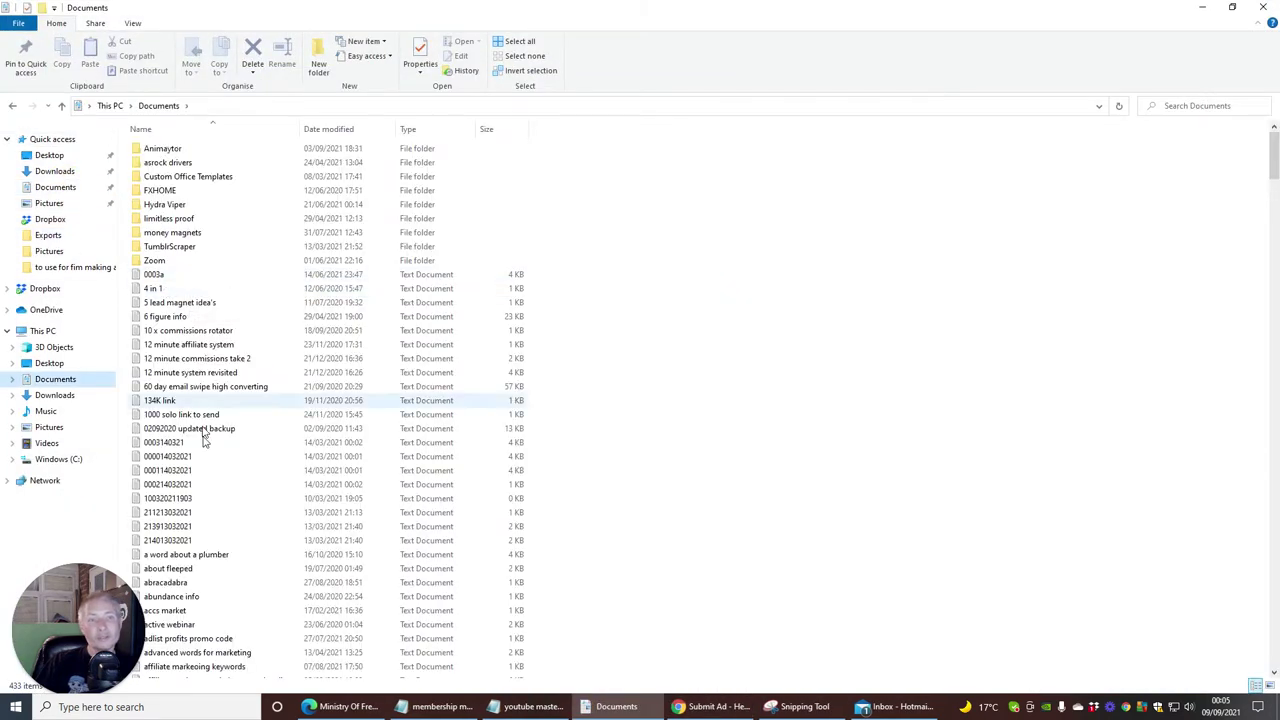
pyautogui.scroll(-12, 195, 445)
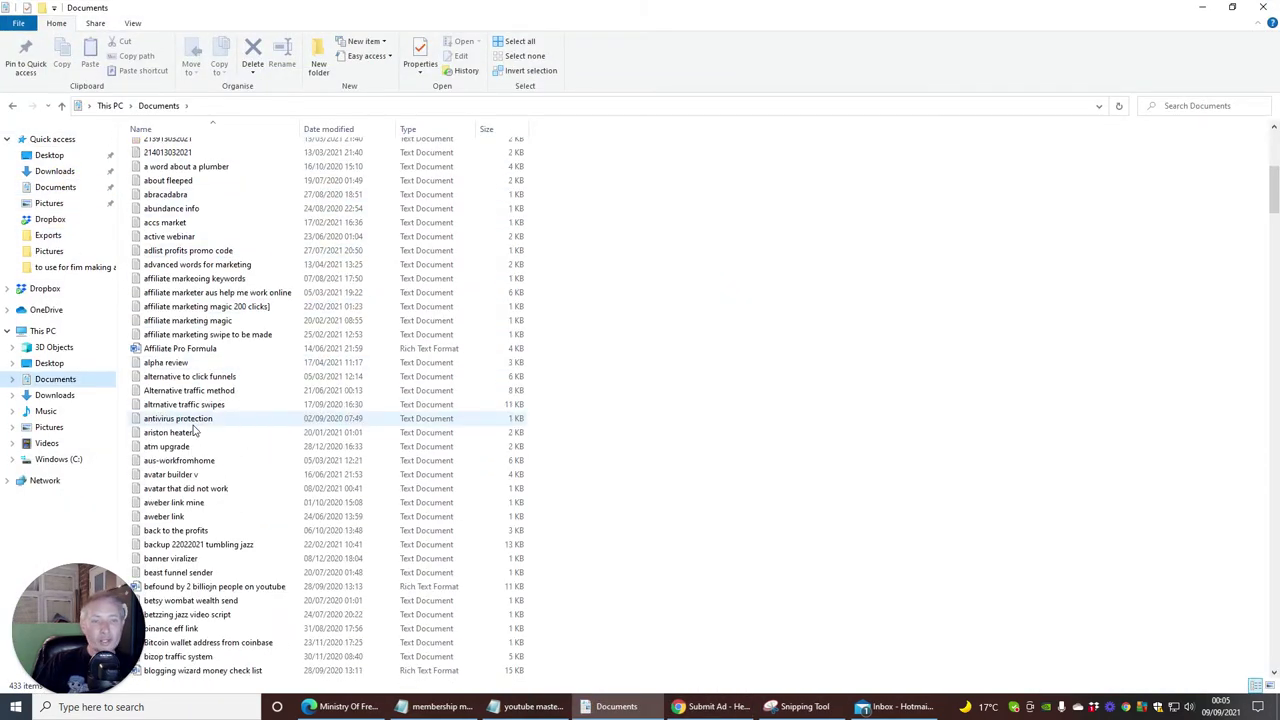
pyautogui.scroll(-13, 195, 430)
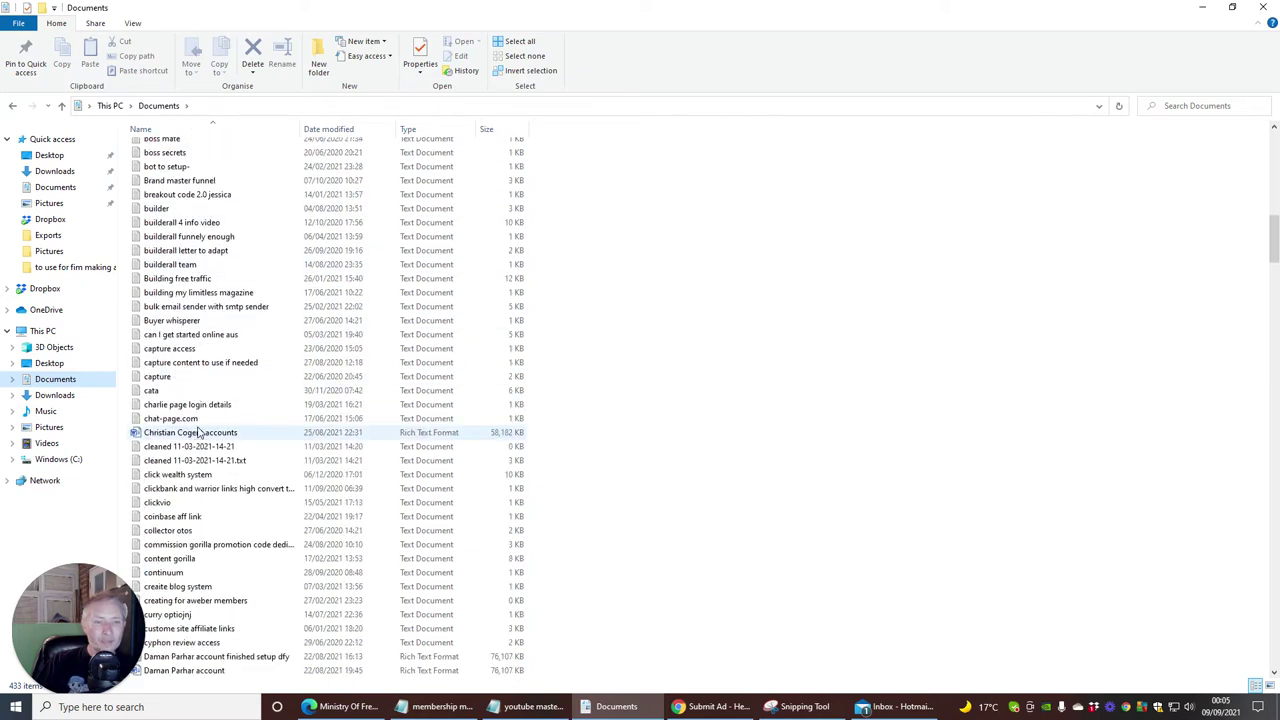
pyautogui.scroll(-11, 200, 430)
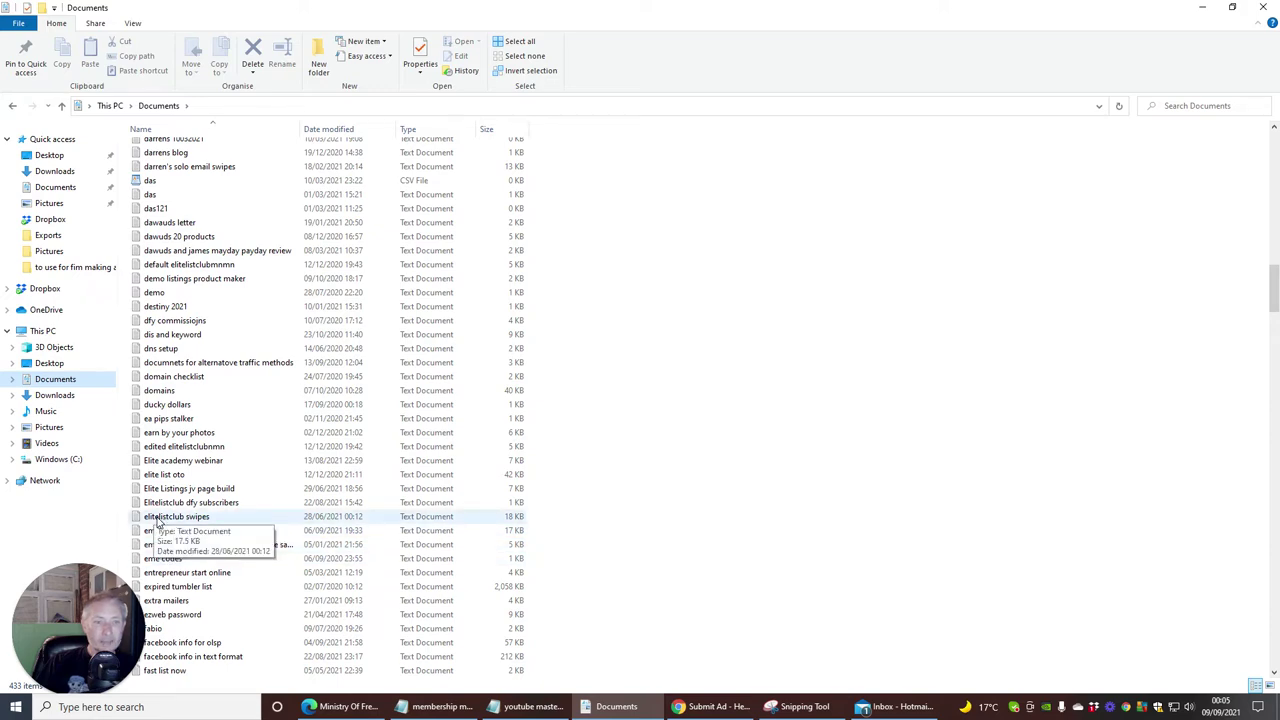
pyautogui.doubleClick(160, 516)
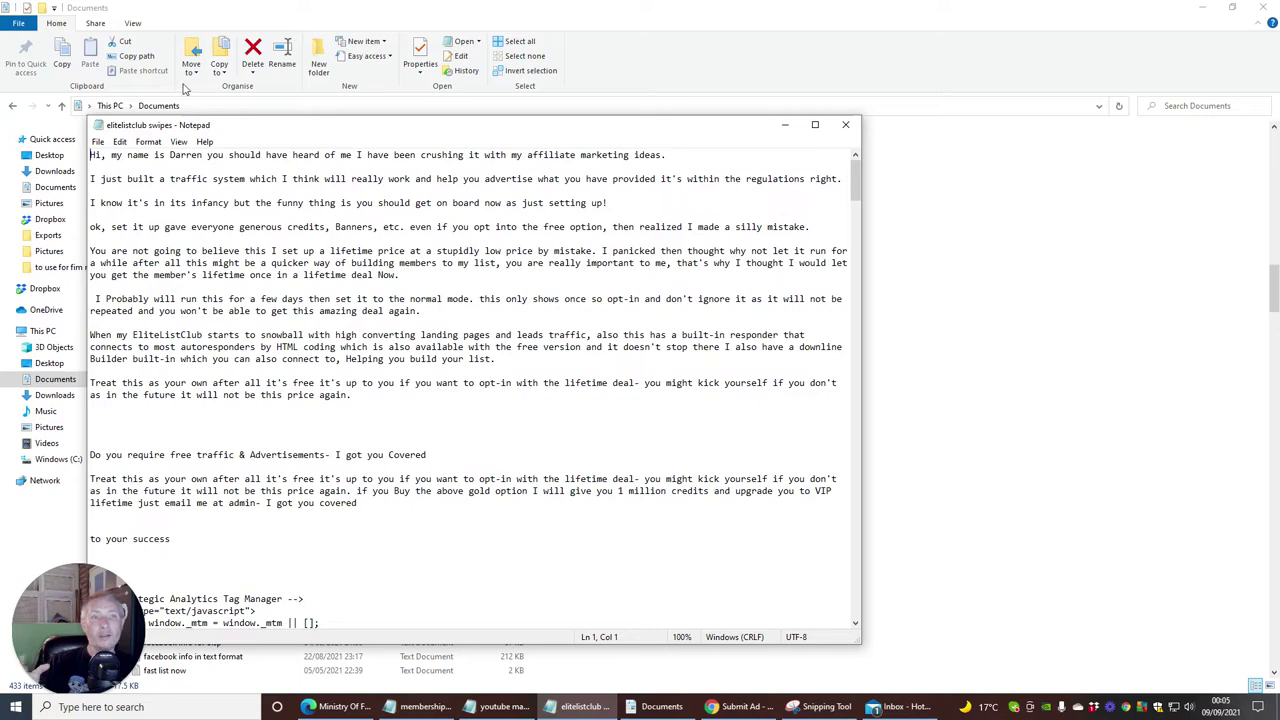
# - Copy the swipe's opening paragraphs ending 'amazing deal again.' and minimize Notepad
pyautogui.scroll(-12, 475, 390)
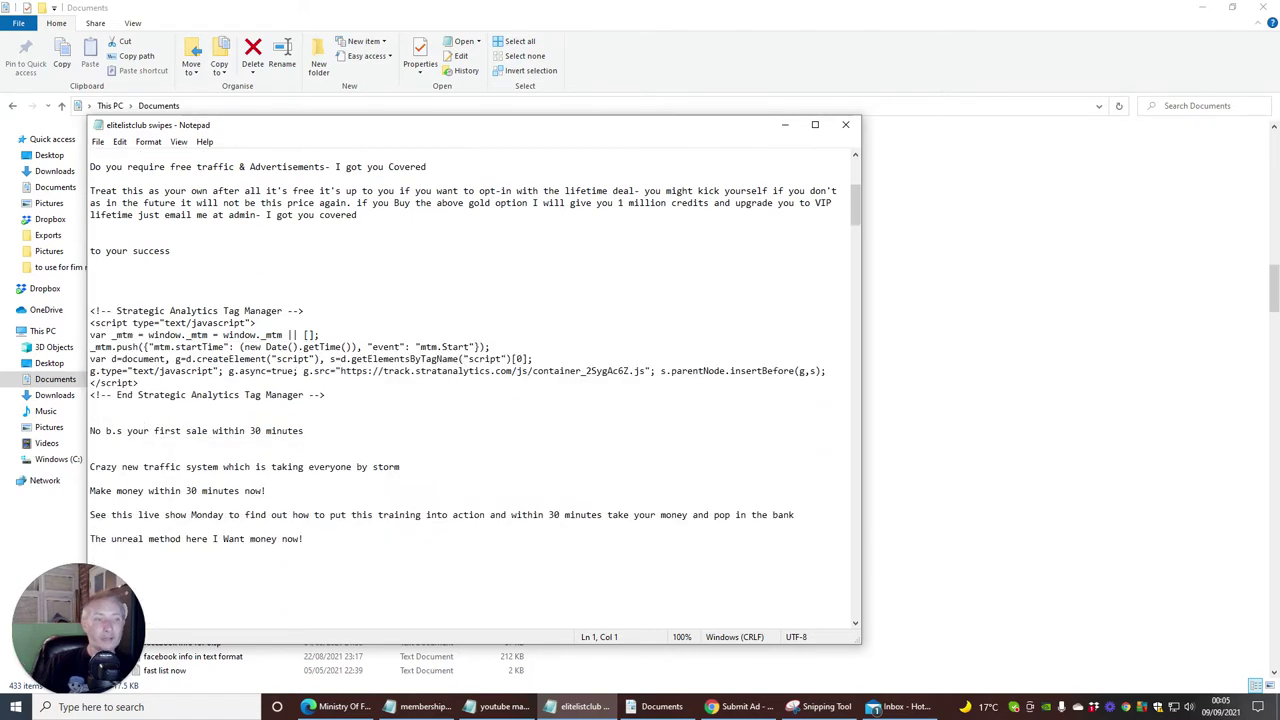
pyautogui.scroll(-7, 475, 390)
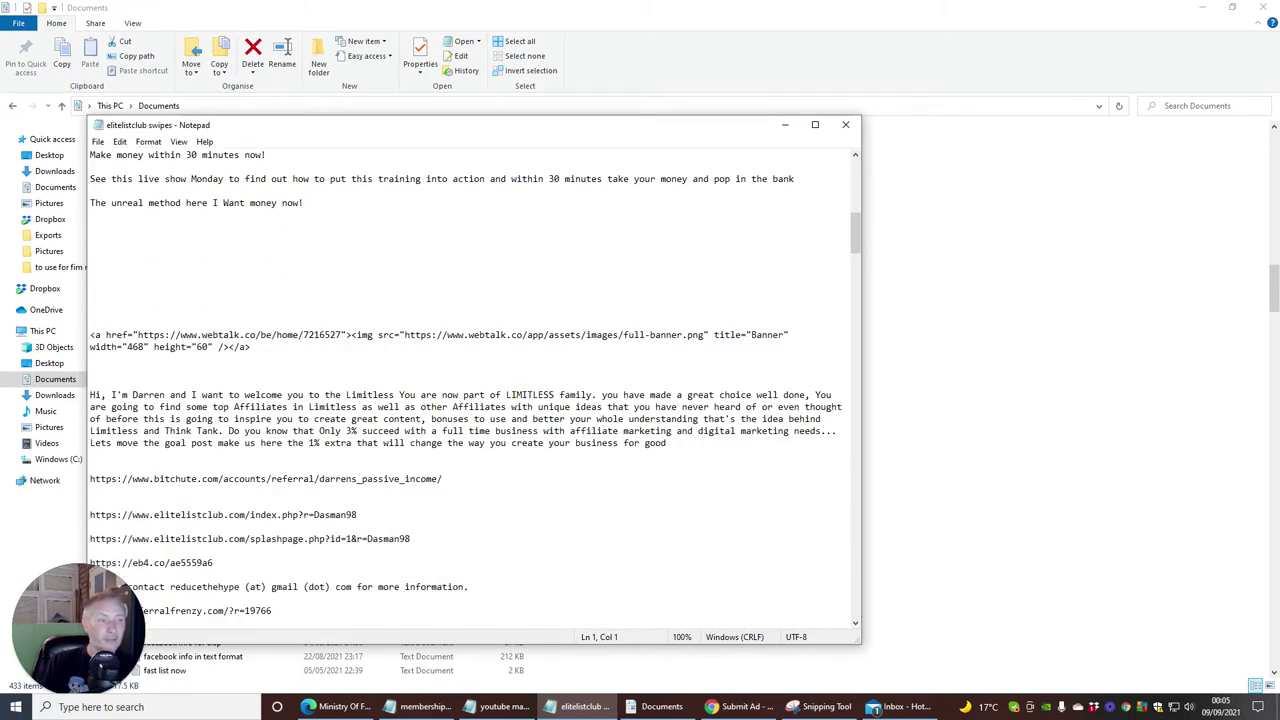
pyautogui.scroll(-1, 475, 390)
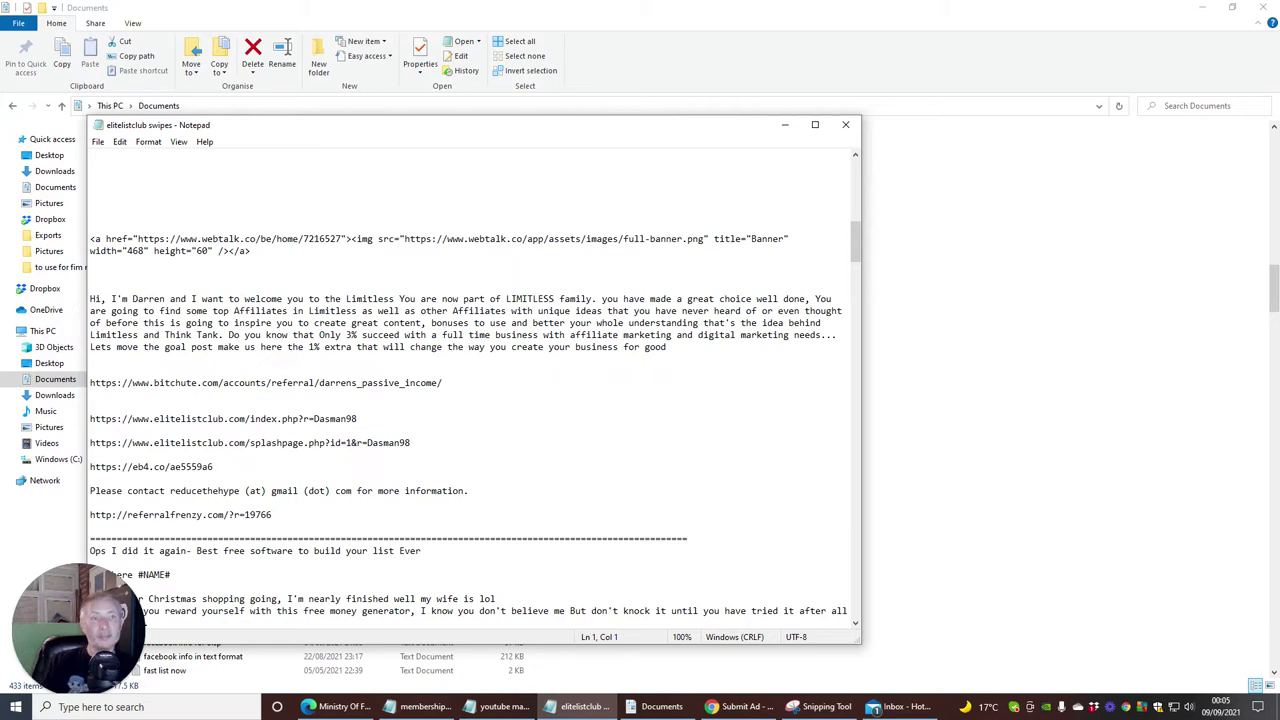
pyautogui.scroll(-8, 475, 390)
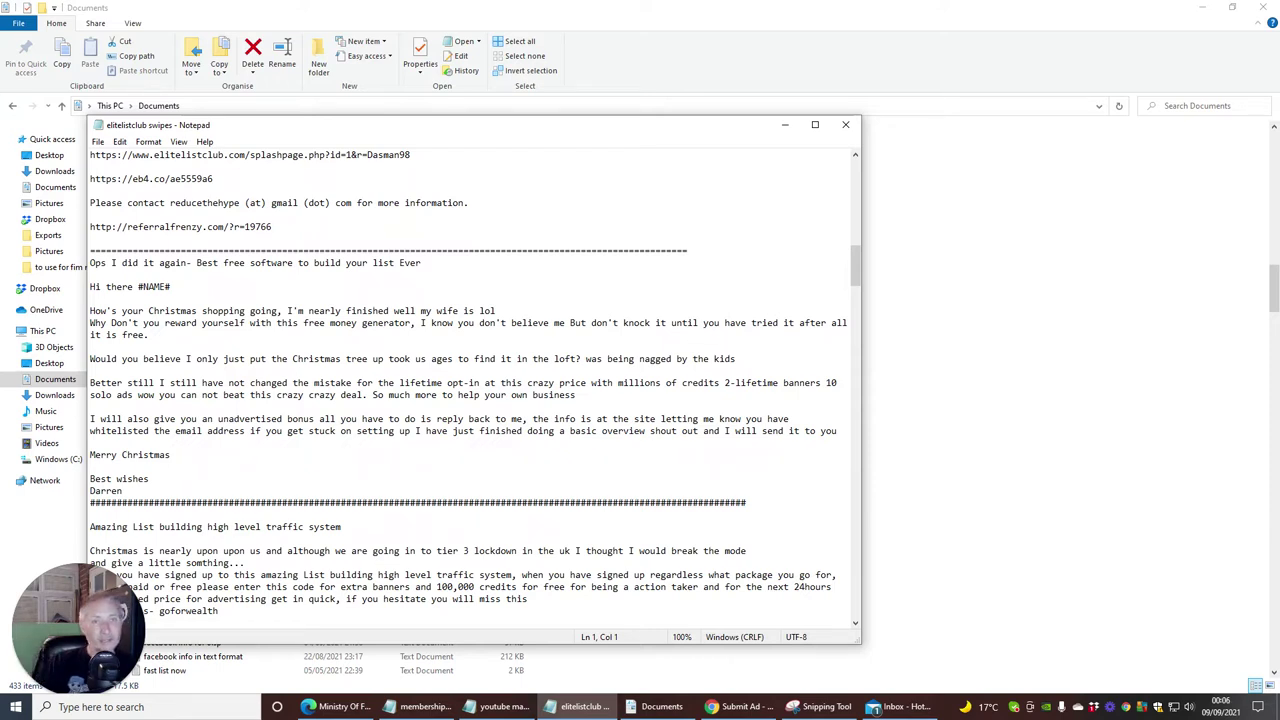
pyautogui.scroll(16, 475, 390)
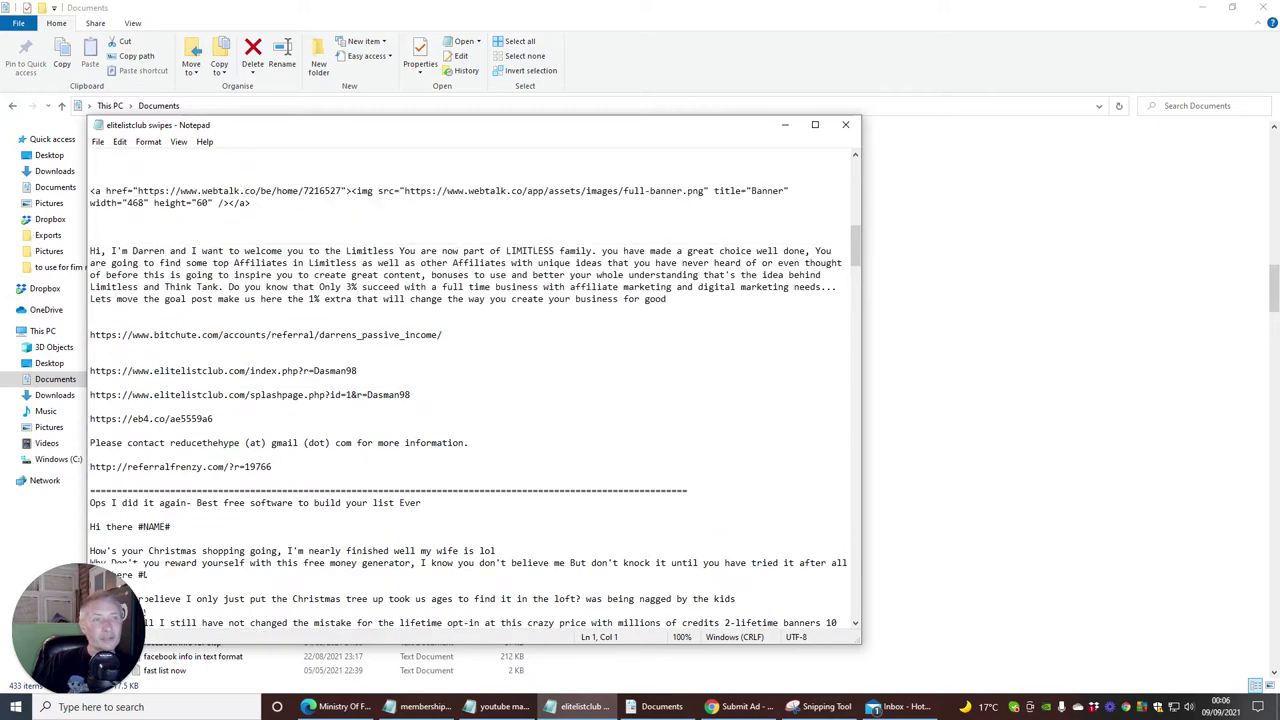
pyautogui.scroll(9, 475, 390)
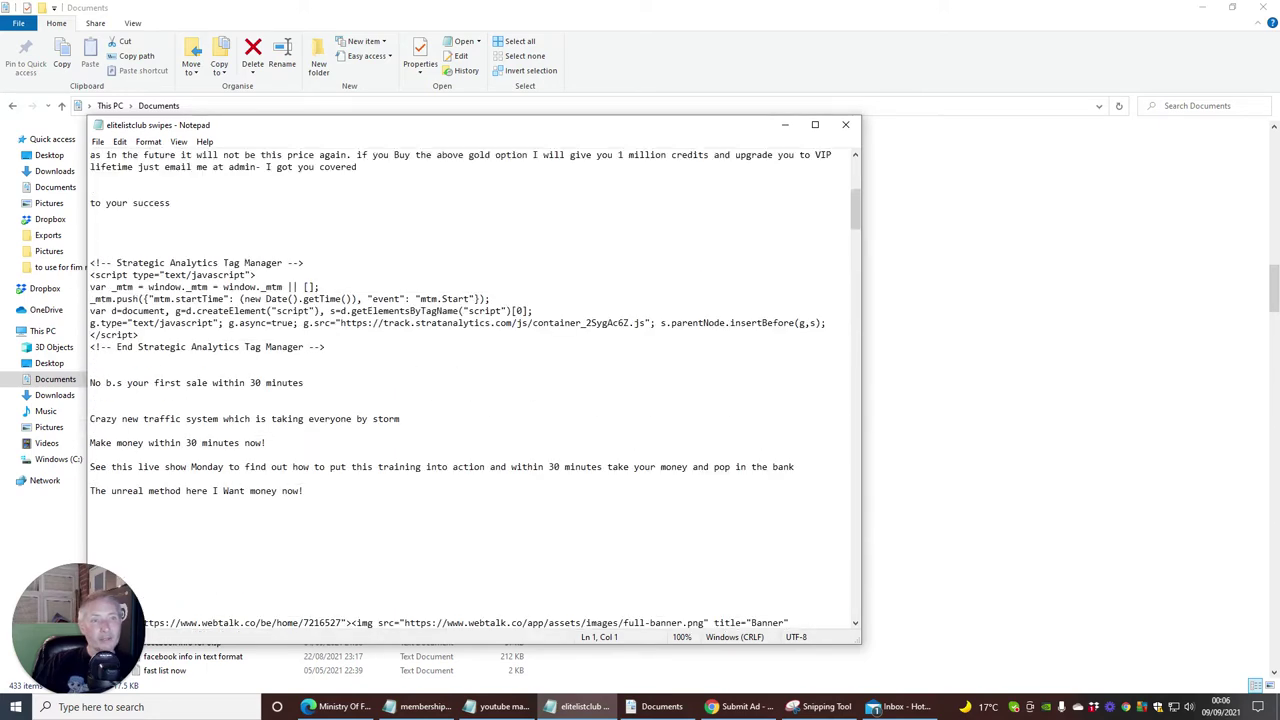
pyautogui.scroll(3, 475, 390)
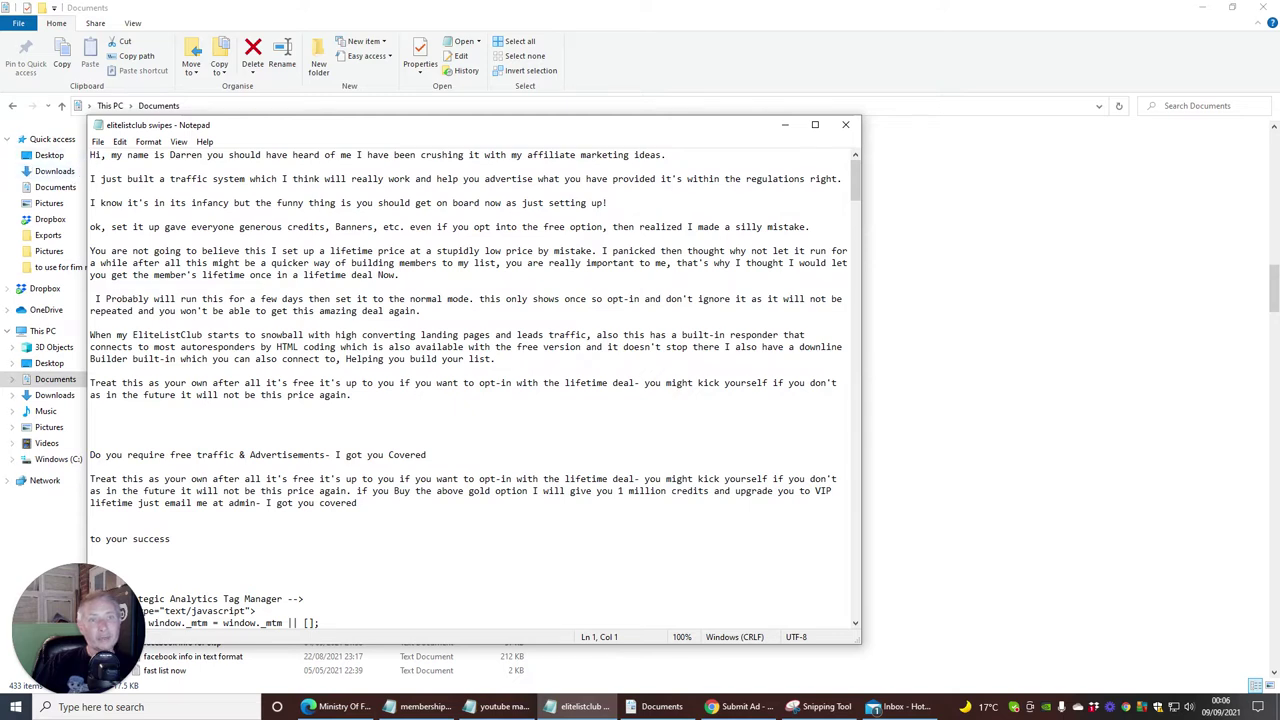
pyautogui.moveTo(90, 155); pyautogui.dragTo(640, 318)
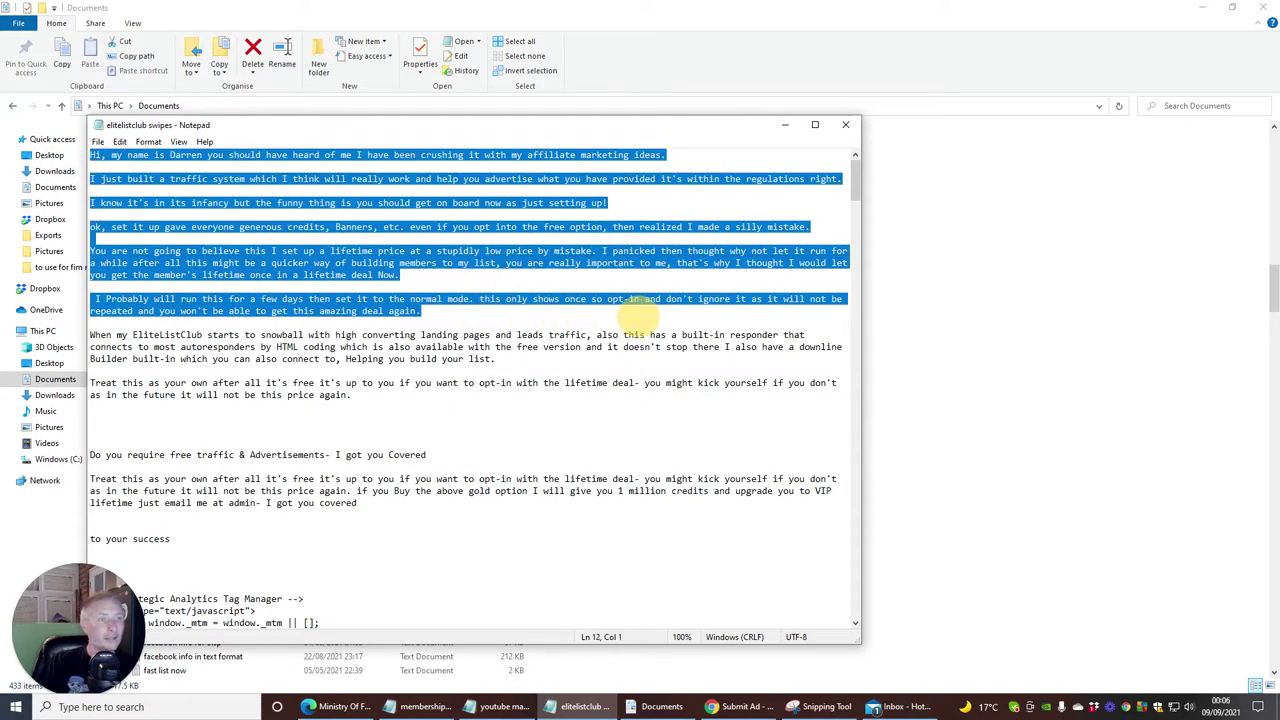
pyautogui.rightClick(586, 298)
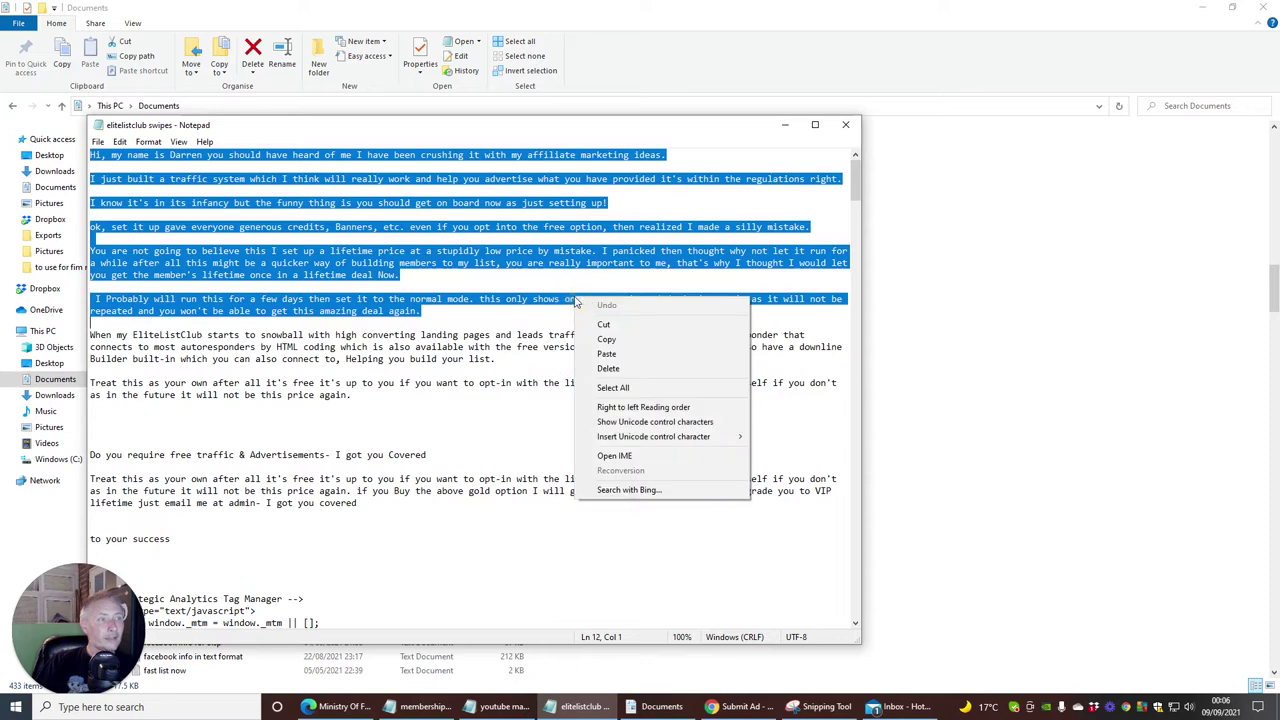
pyautogui.click(588, 342)
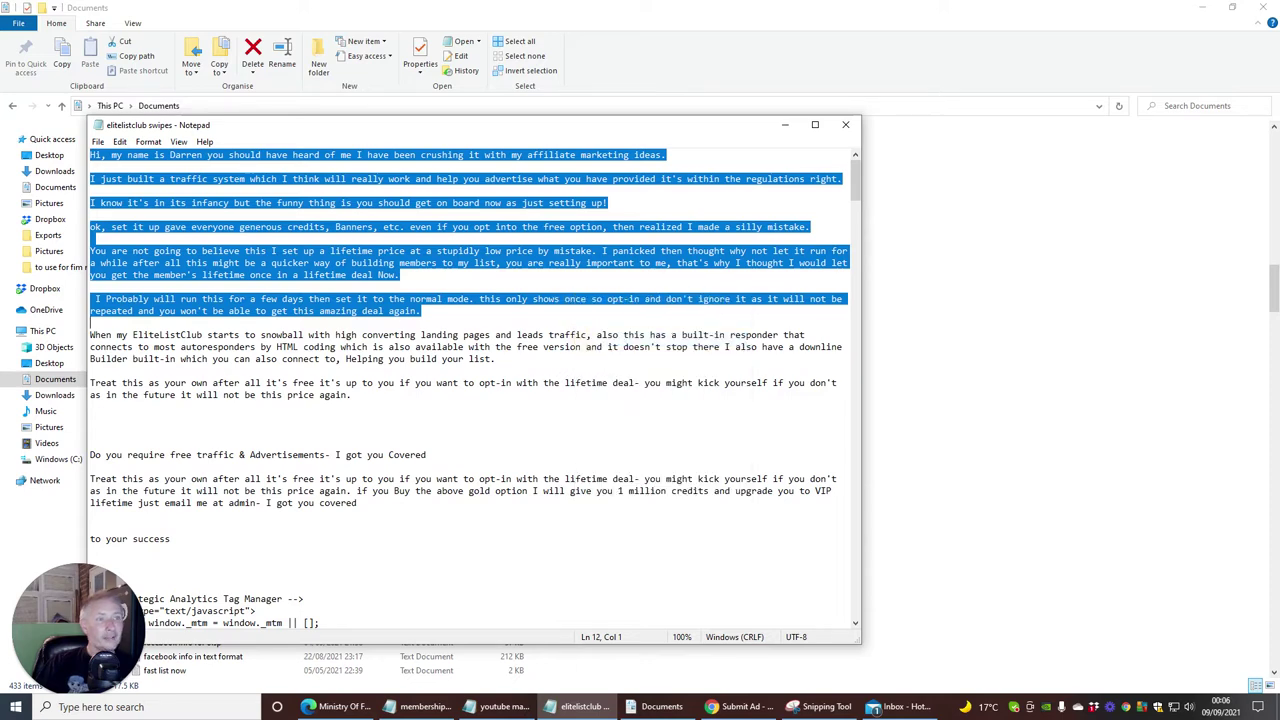
pyautogui.click(437, 272)
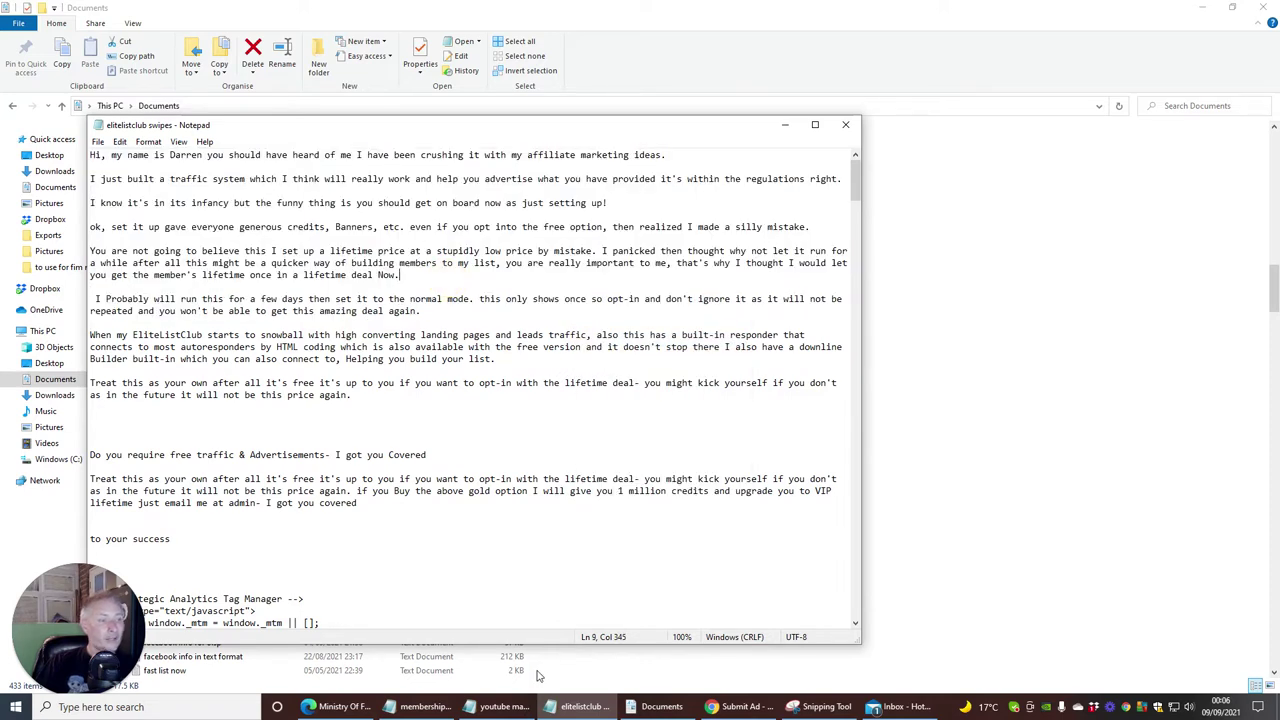
pyautogui.click(585, 707)
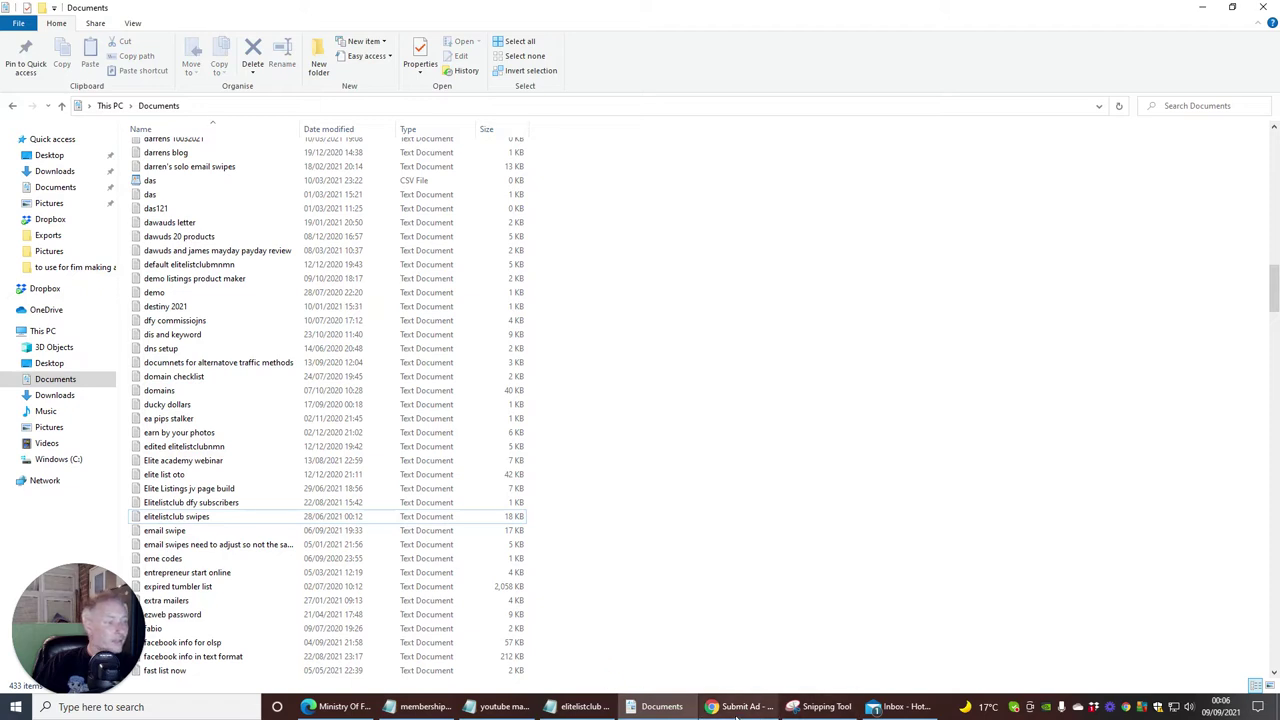
# - Enter 'better believe this will help you' as the HercuList ad's subject line
pyautogui.click(740, 707)
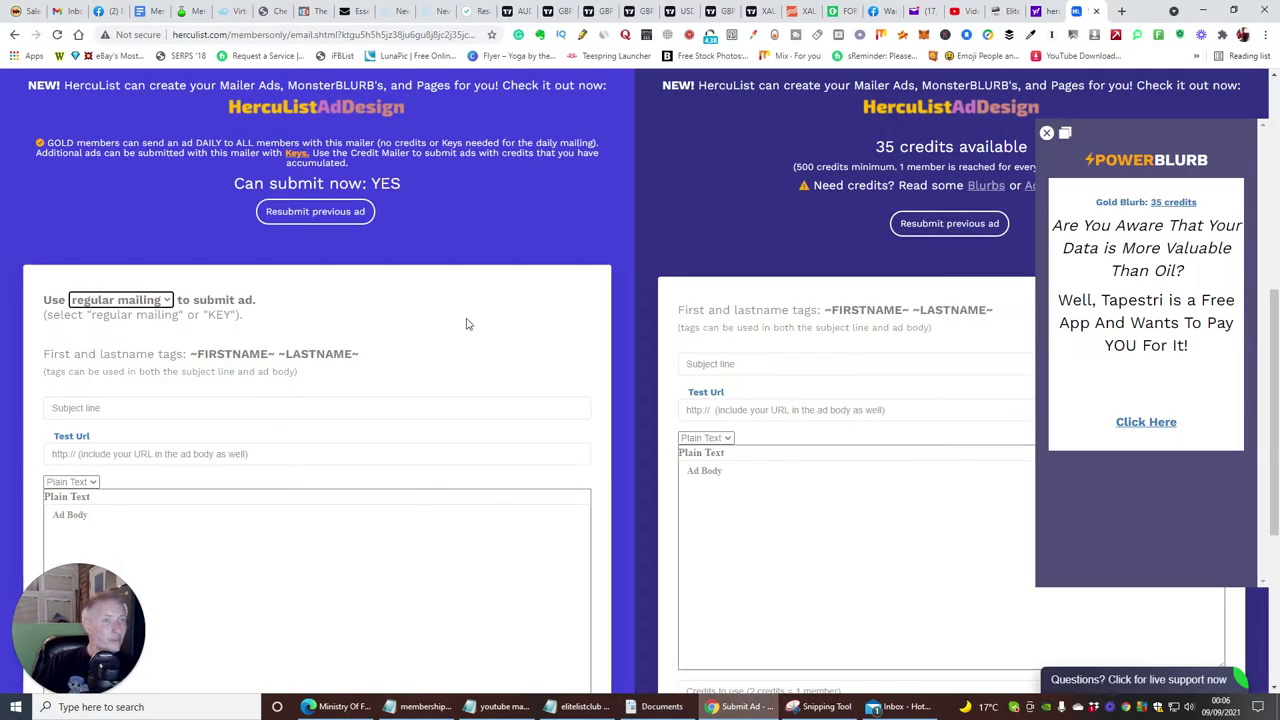
pyautogui.click(110, 408)
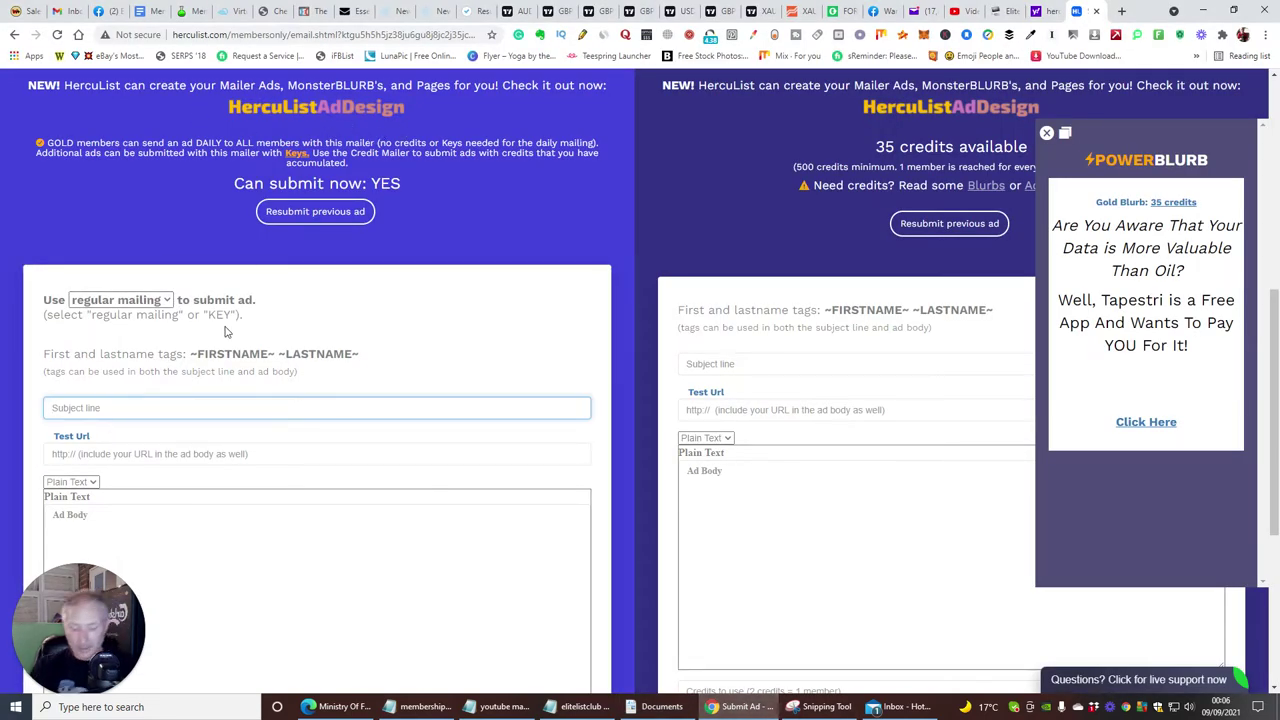
pyautogui.write('better be')
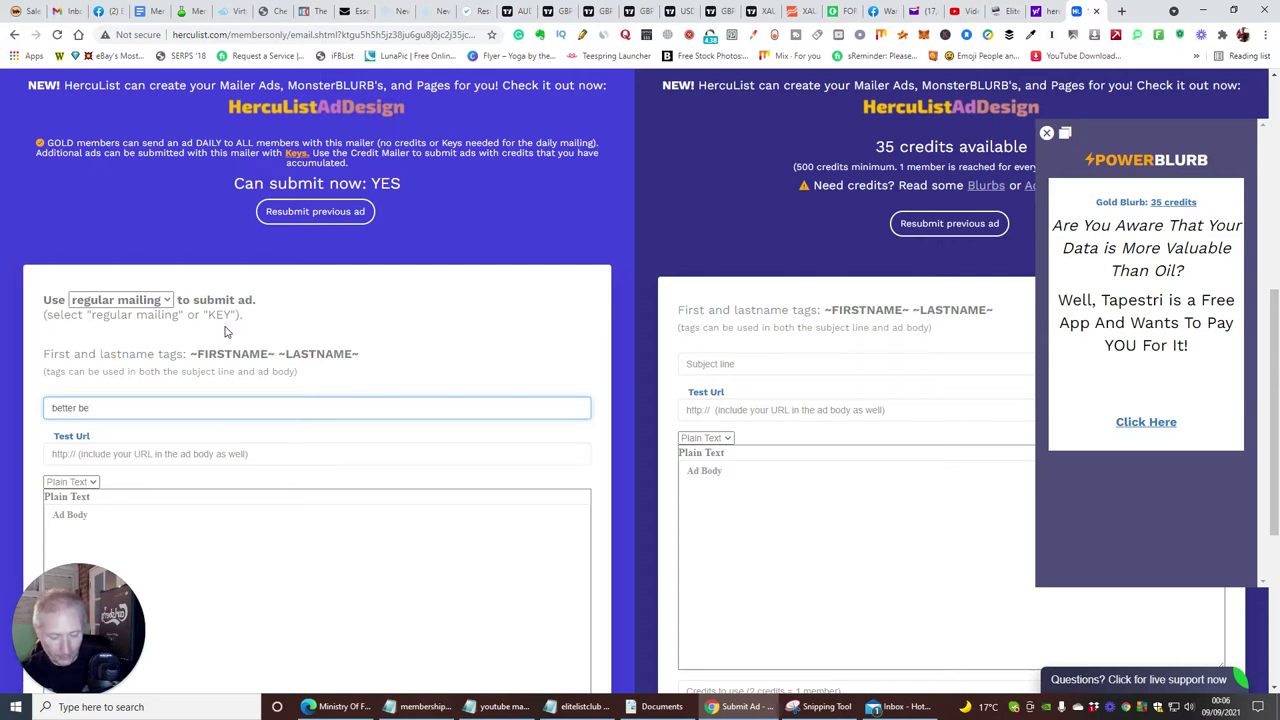
pyautogui.write('lieve this will help you')
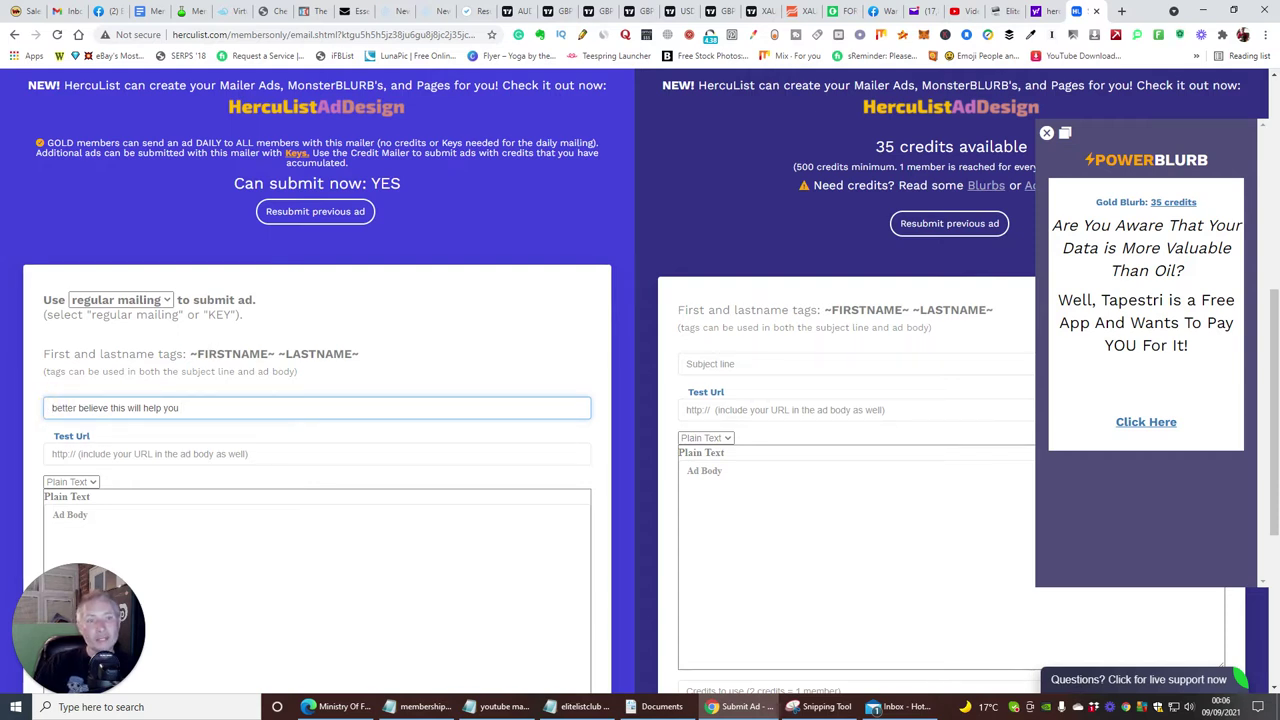
# - Copy the ~FIRSTNAME~ tag and paste it at the start of the subject line
pyautogui.moveTo(187, 354); pyautogui.dragTo(262, 356)
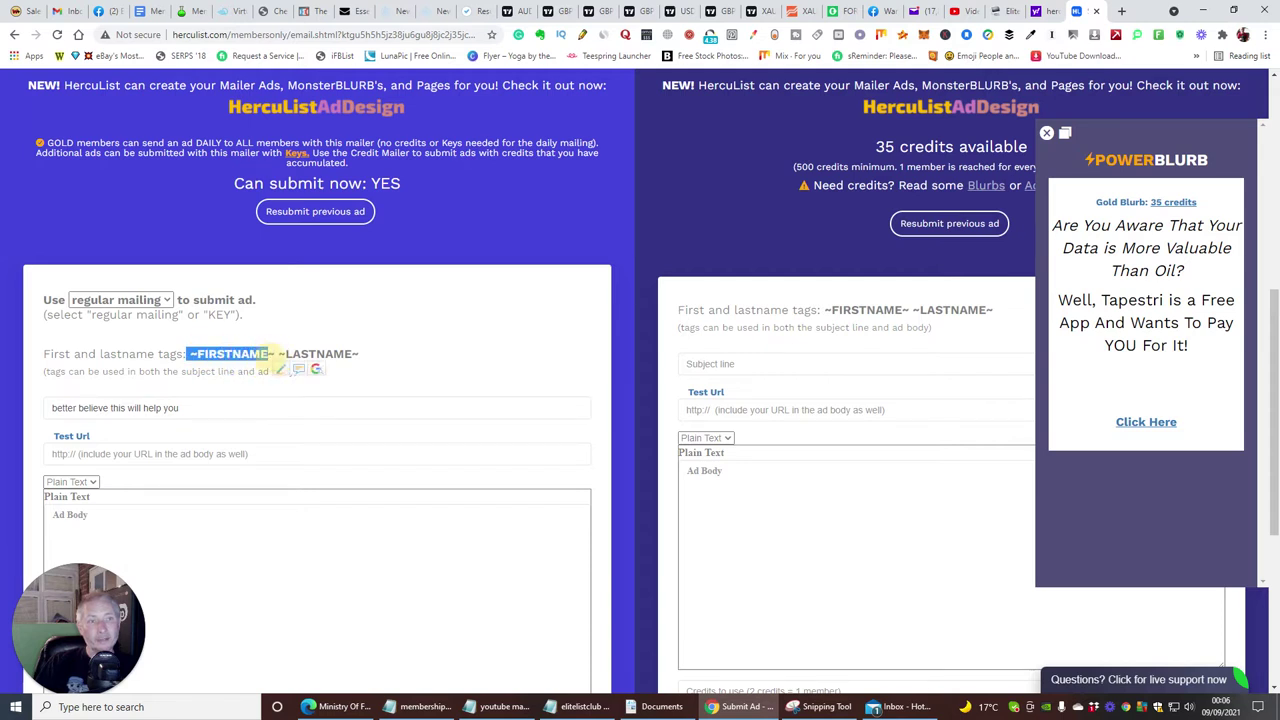
pyautogui.click(258, 356)
pyautogui.rightClick(256, 356)
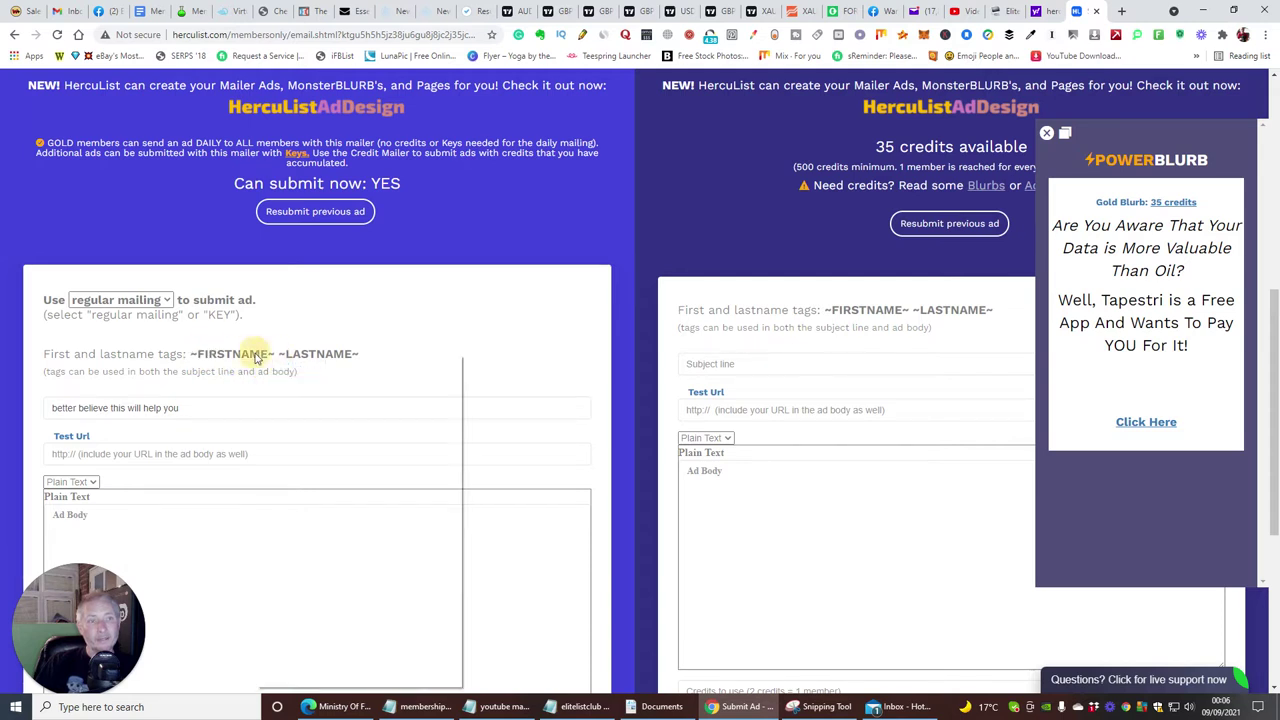
pyautogui.click(192, 356)
pyautogui.moveTo(190, 354); pyautogui.dragTo(276, 354)
pyautogui.rightClick(266, 352)
pyautogui.click(290, 362)
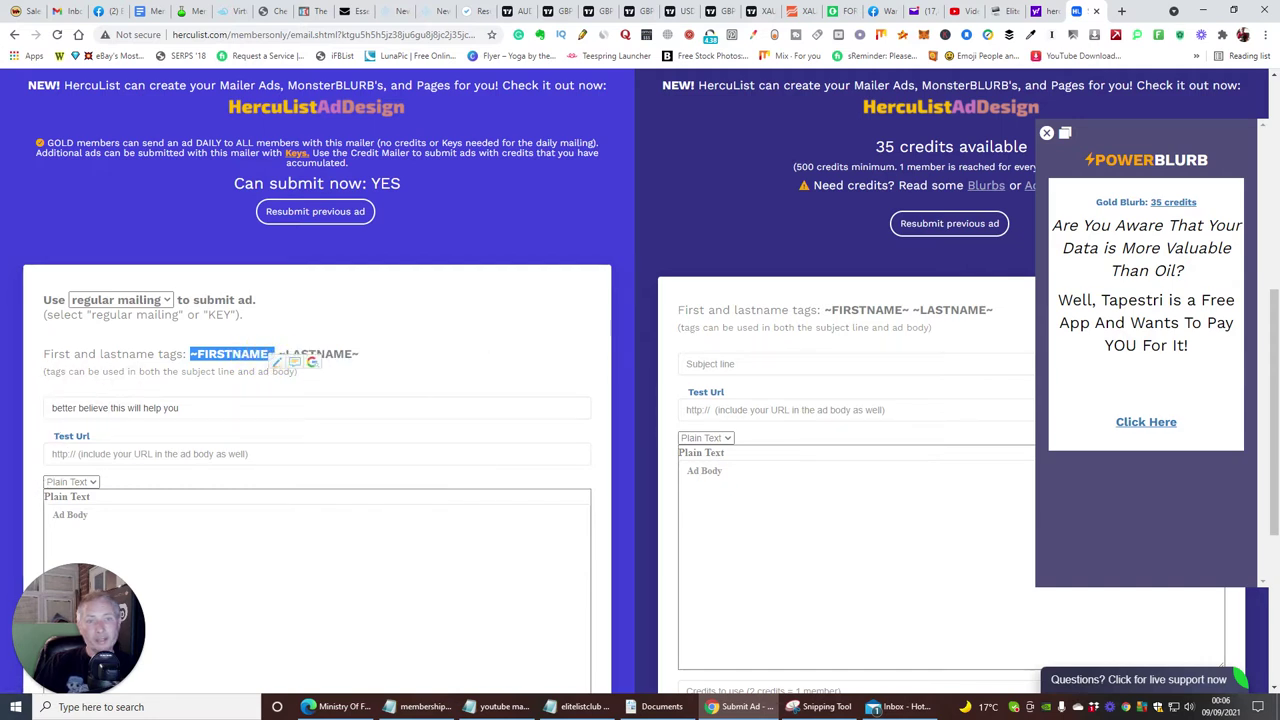
pyautogui.click(47, 409)
pyautogui.rightClick(50, 412)
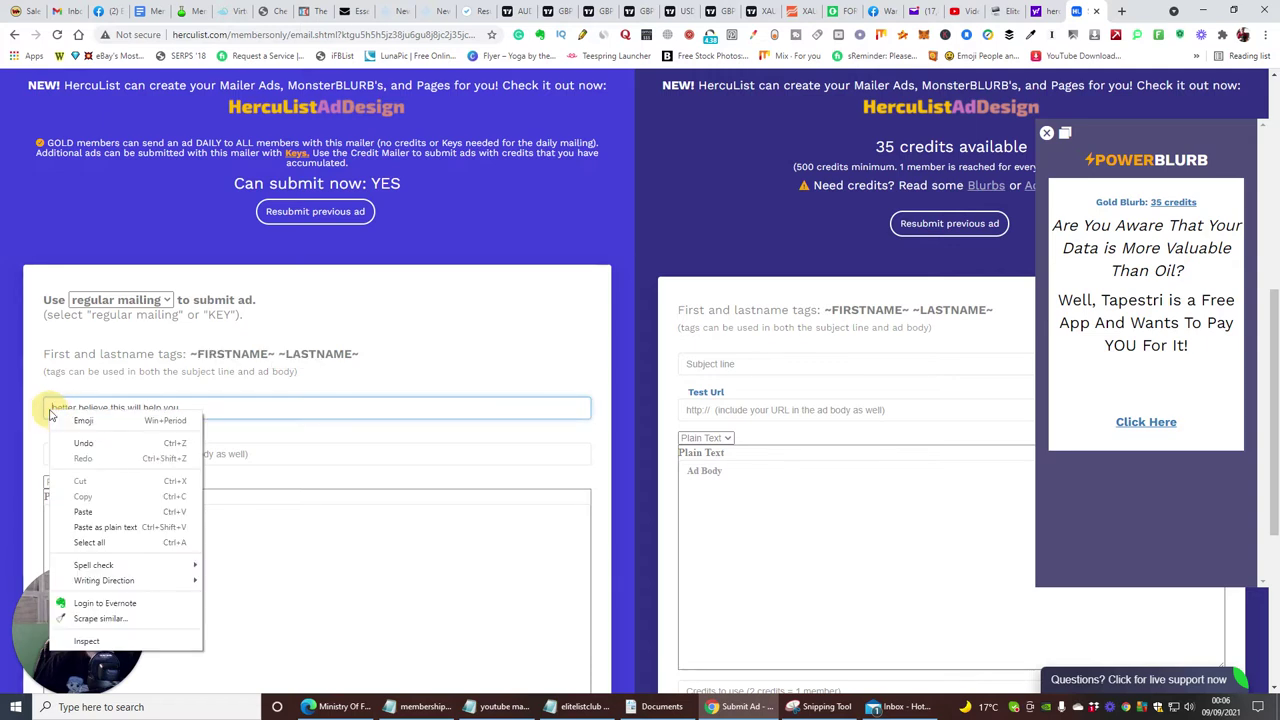
pyautogui.click(82, 511)
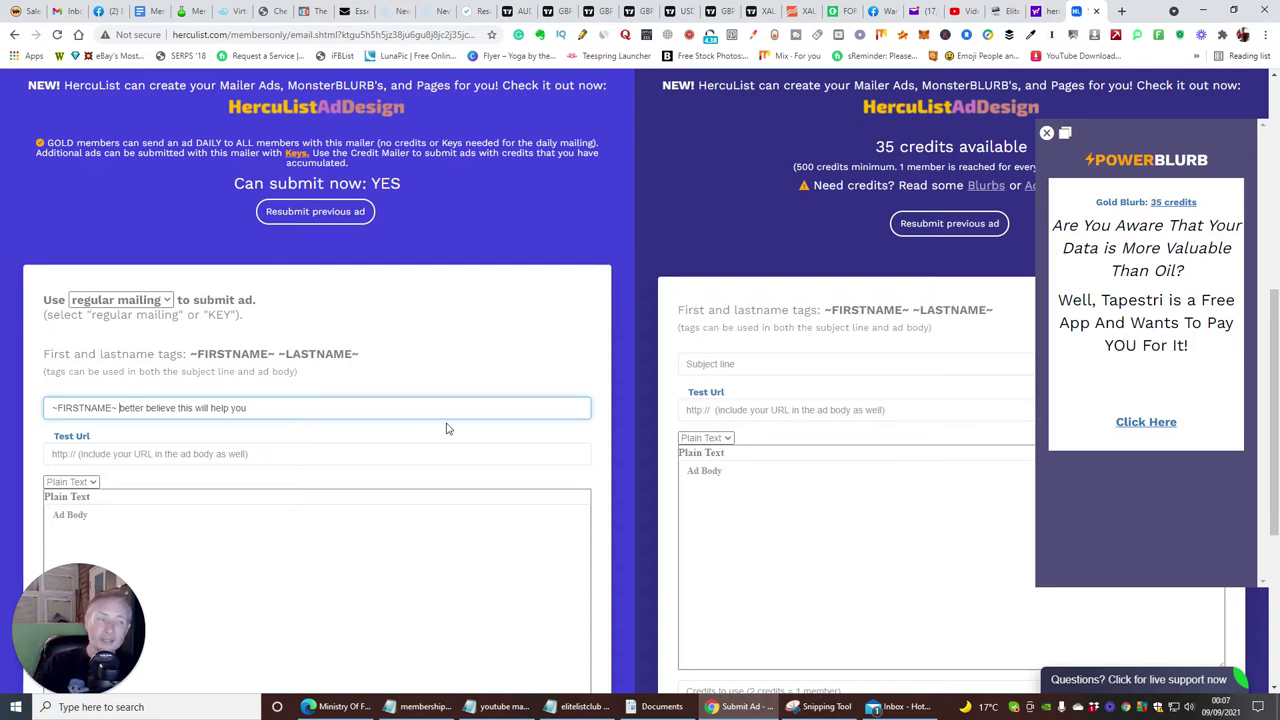
pyautogui.click(119, 408)
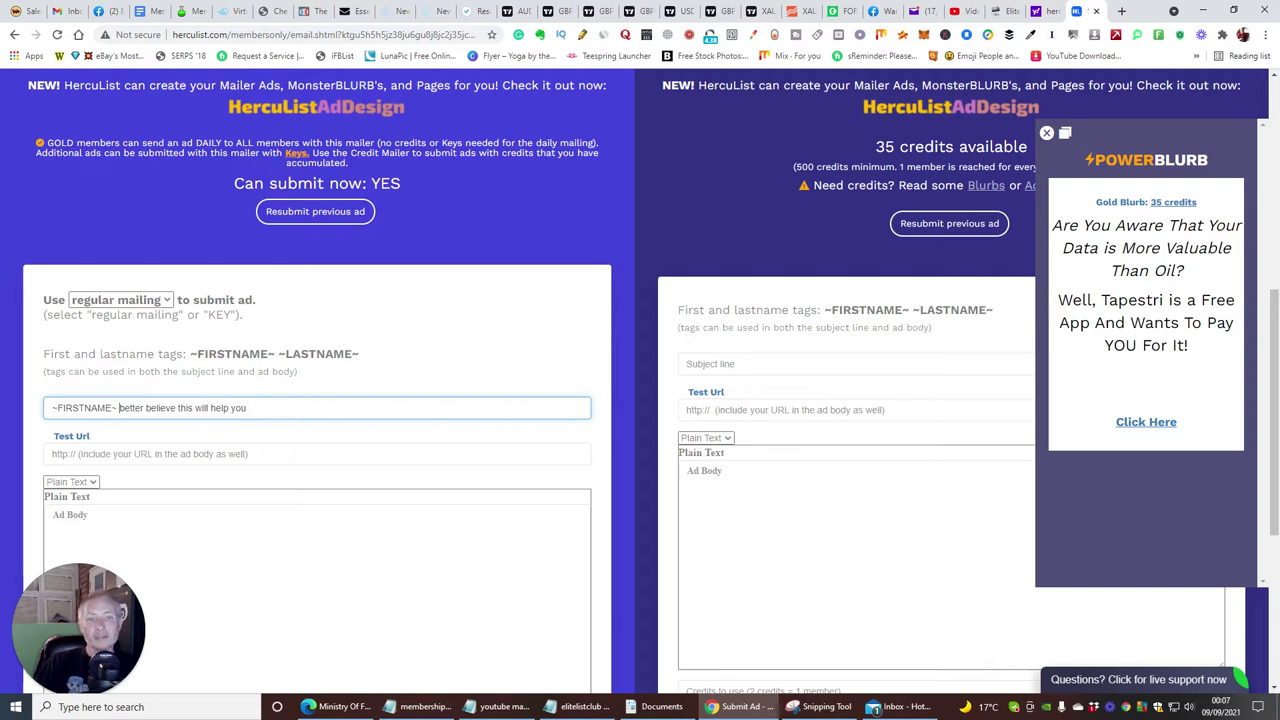
pyautogui.click(92, 454)
# - Copy the EliteListClub index.php referral link from the swipe notes in Notepad
pyautogui.click(585, 706)
pyautogui.scroll(-20, 470, 380)
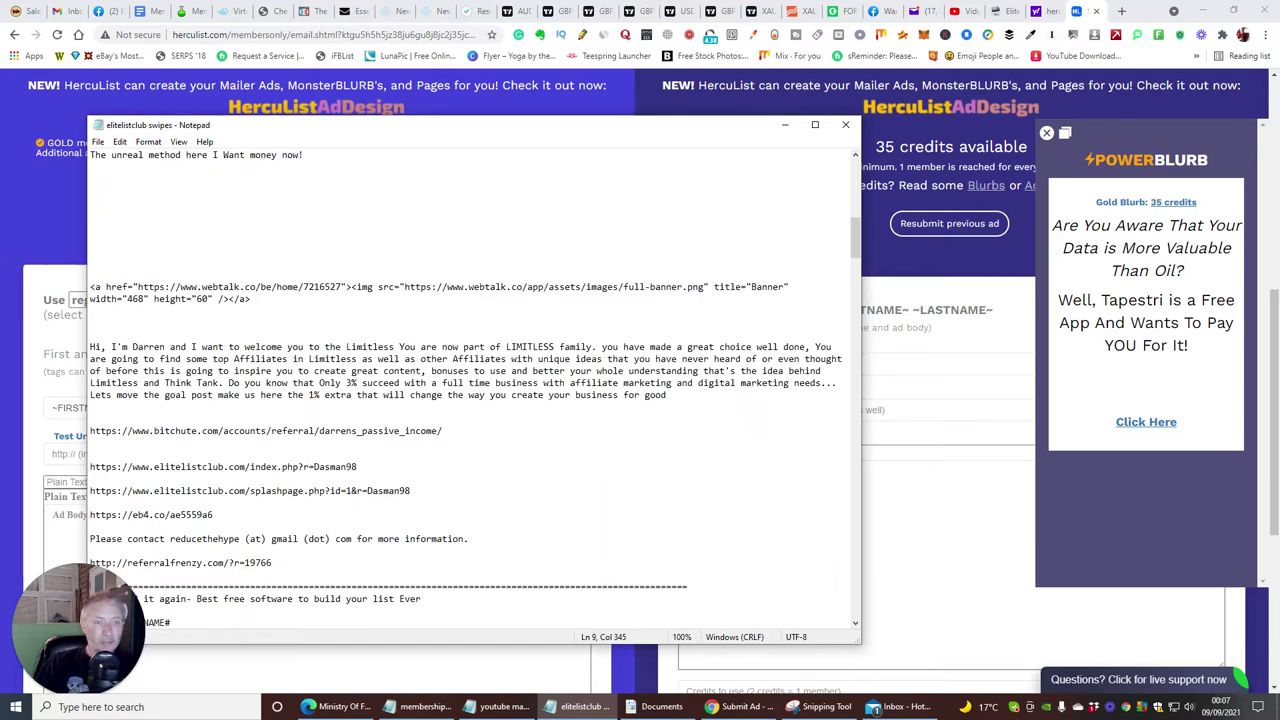
pyautogui.moveTo(92, 491); pyautogui.dragTo(410, 502)
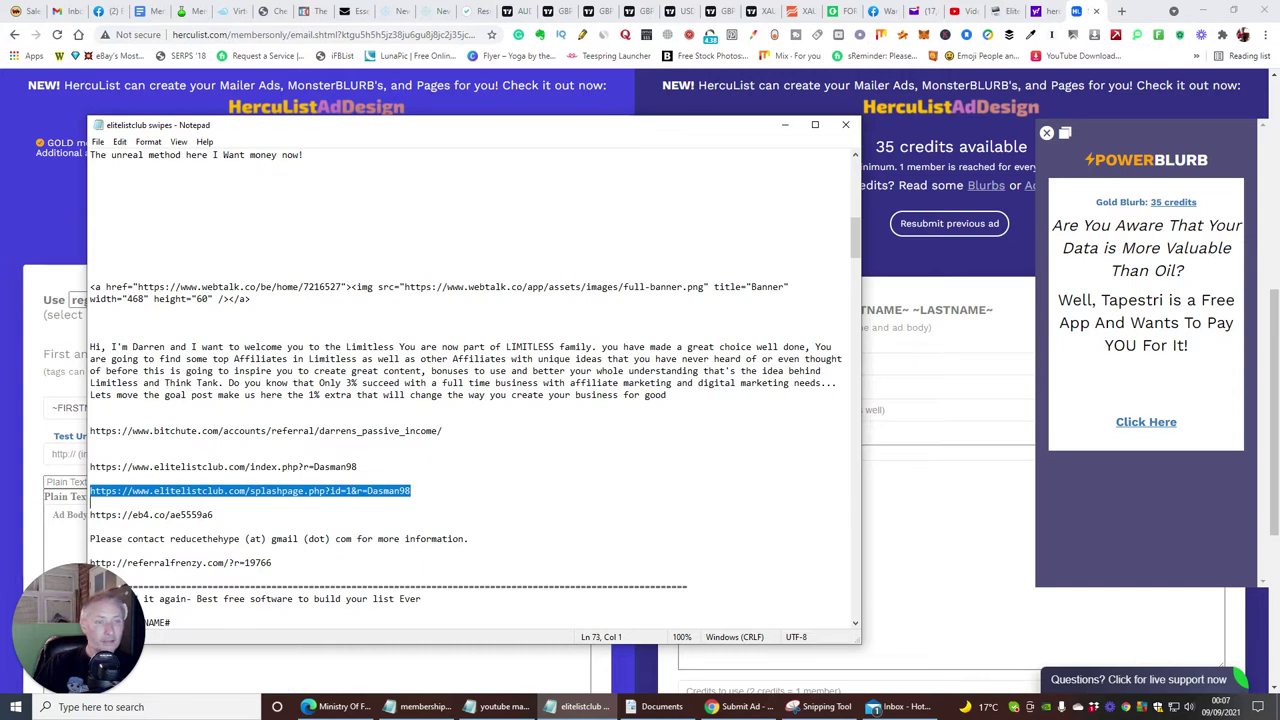
pyautogui.moveTo(358, 467); pyautogui.dragTo(82, 462)
pyautogui.rightClick(229, 466)
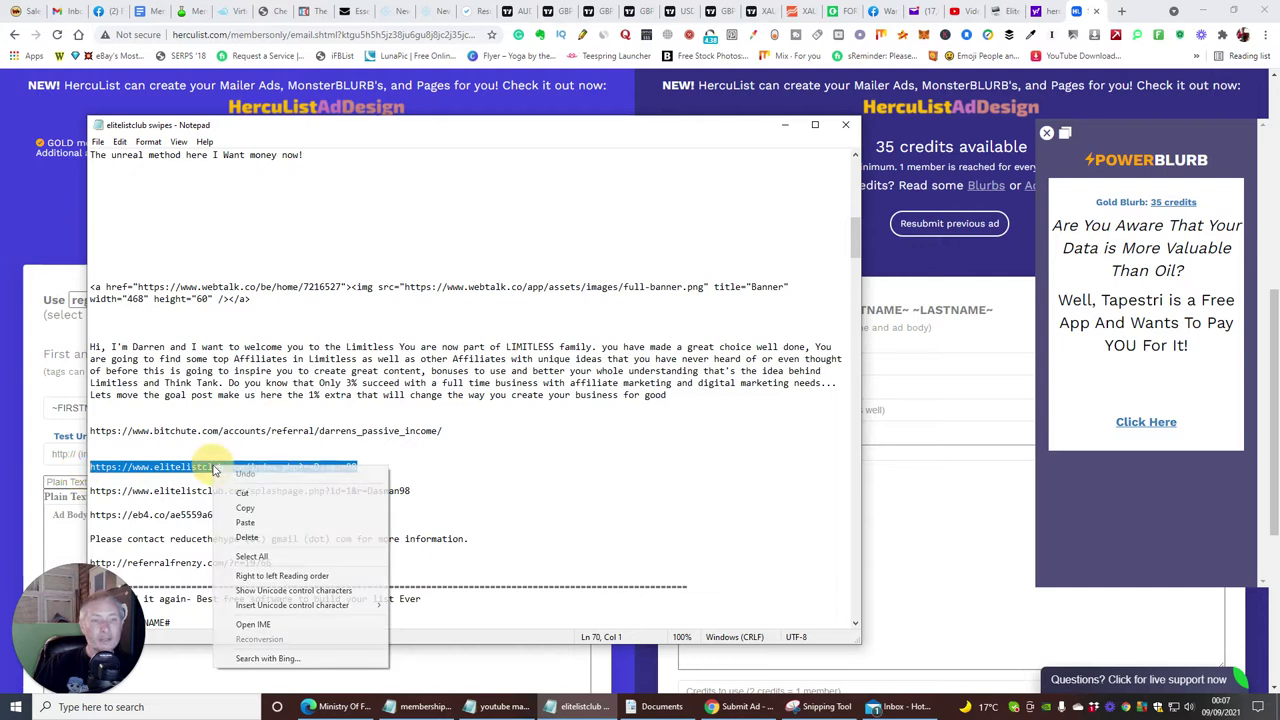
pyautogui.click(222, 509)
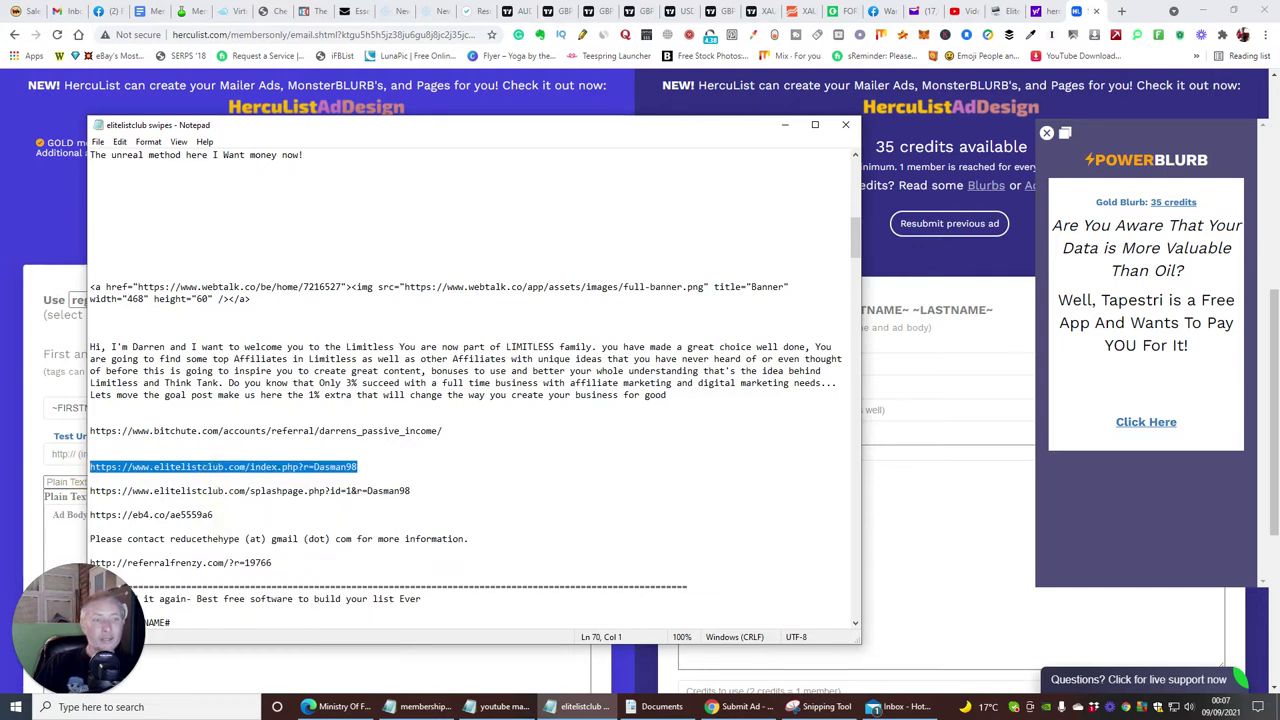
pyautogui.click(612, 516)
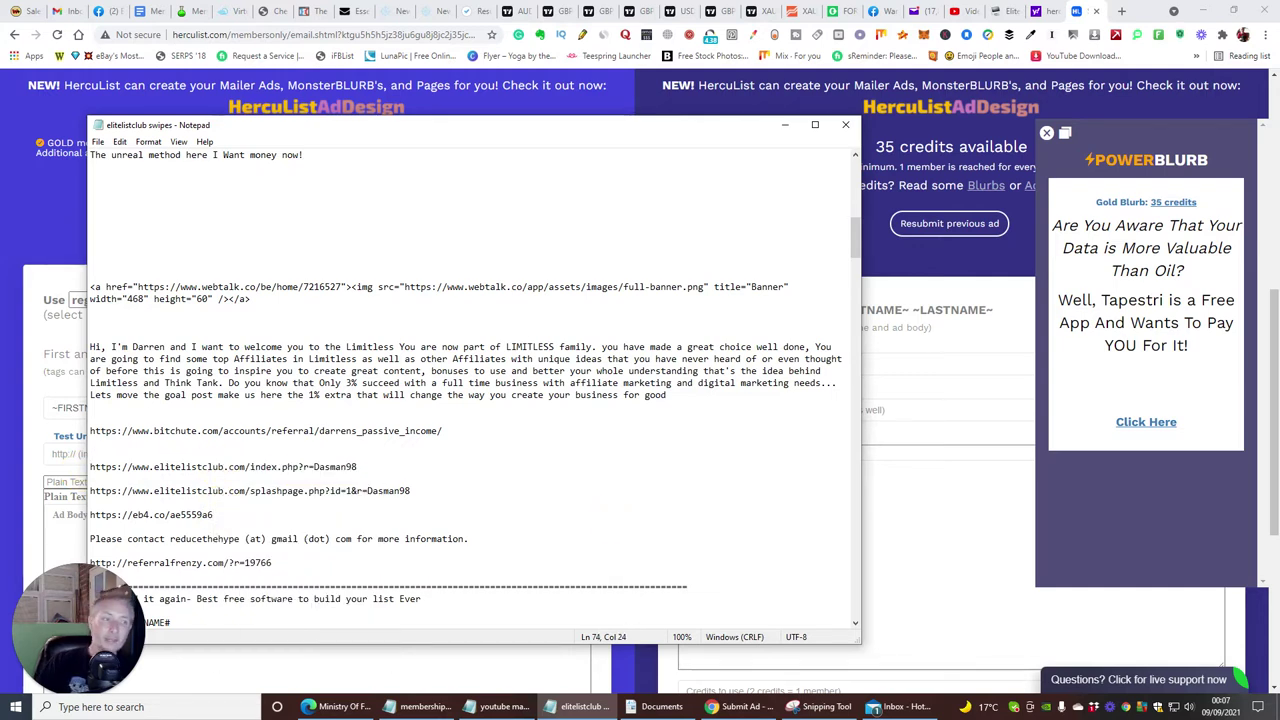
# - Load the copied referral link in a new Chrome Incognito window
pyautogui.click(1265, 34)
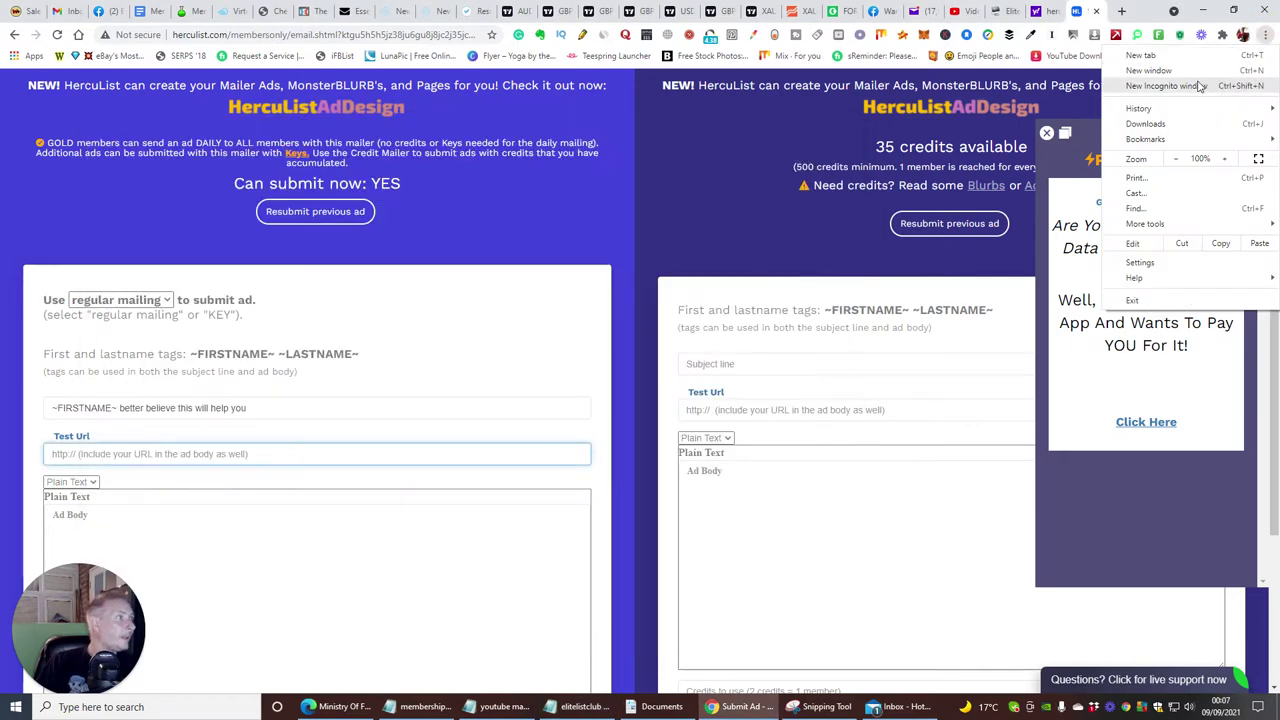
pyautogui.click(1160, 86)
pyautogui.rightClick(143, 34)
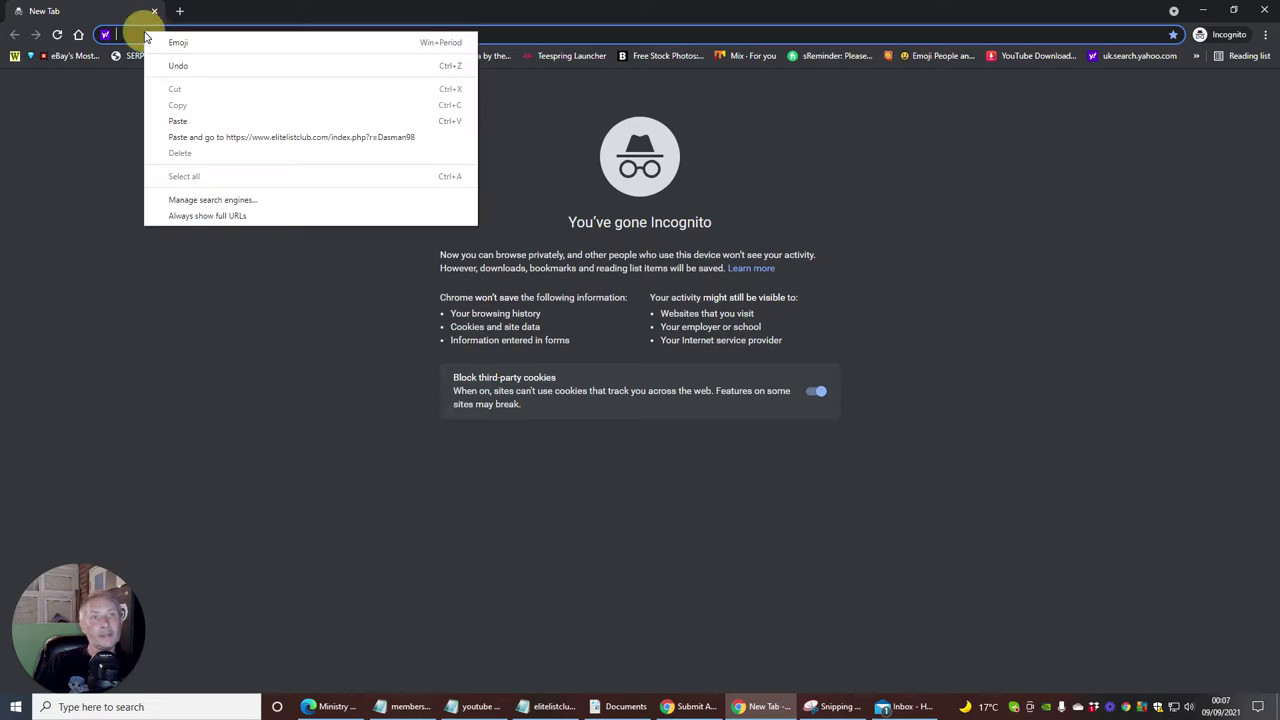
pyautogui.click(168, 137)
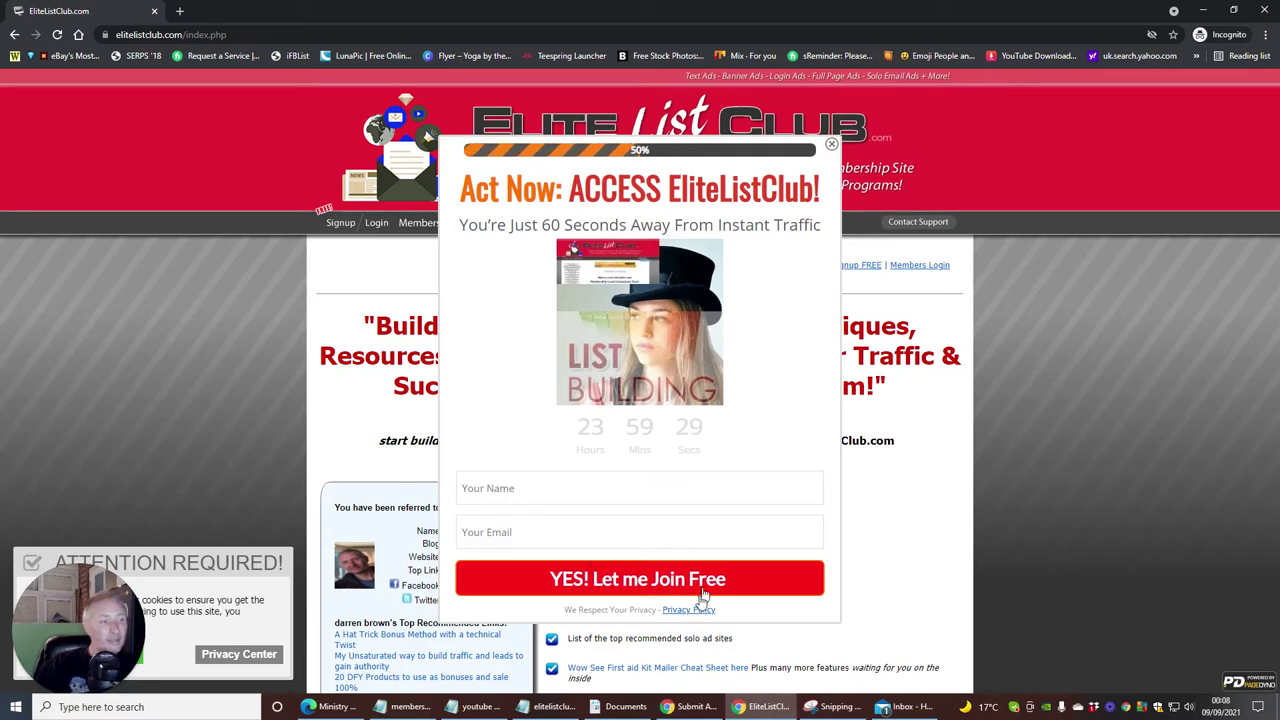
# - Close the signup popup, check the landing page's referrer, then return to the main browser window
pyautogui.click(1192, 291)
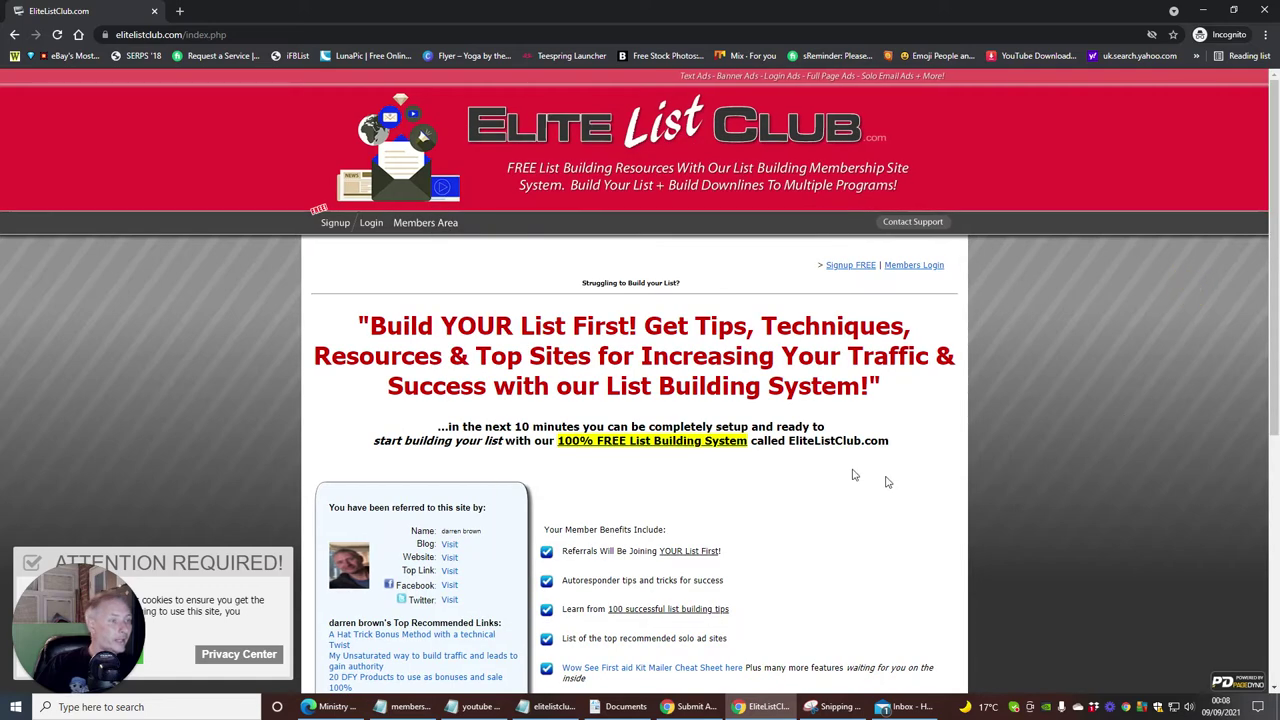
pyautogui.scroll(-1, 860, 414)
pyautogui.scroll(1, 845, 360)
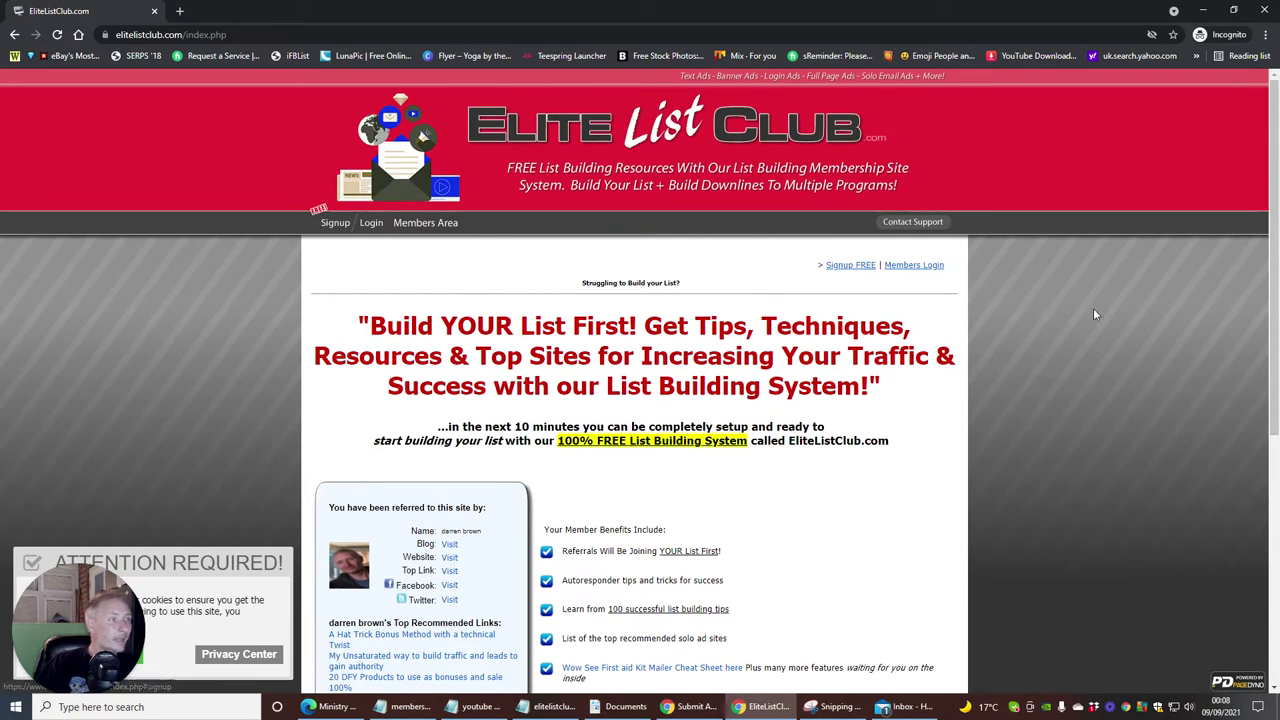
pyautogui.scroll(-3, 1093, 318)
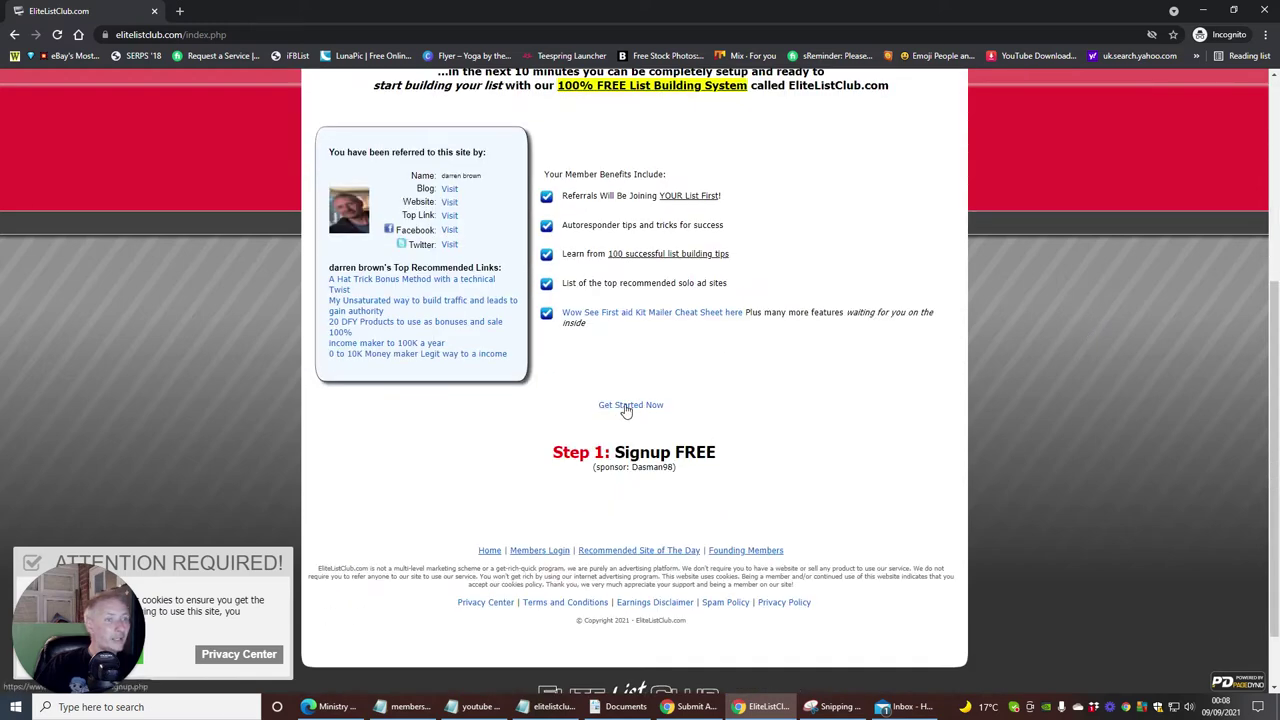
pyautogui.scroll(-1, 1125, 333)
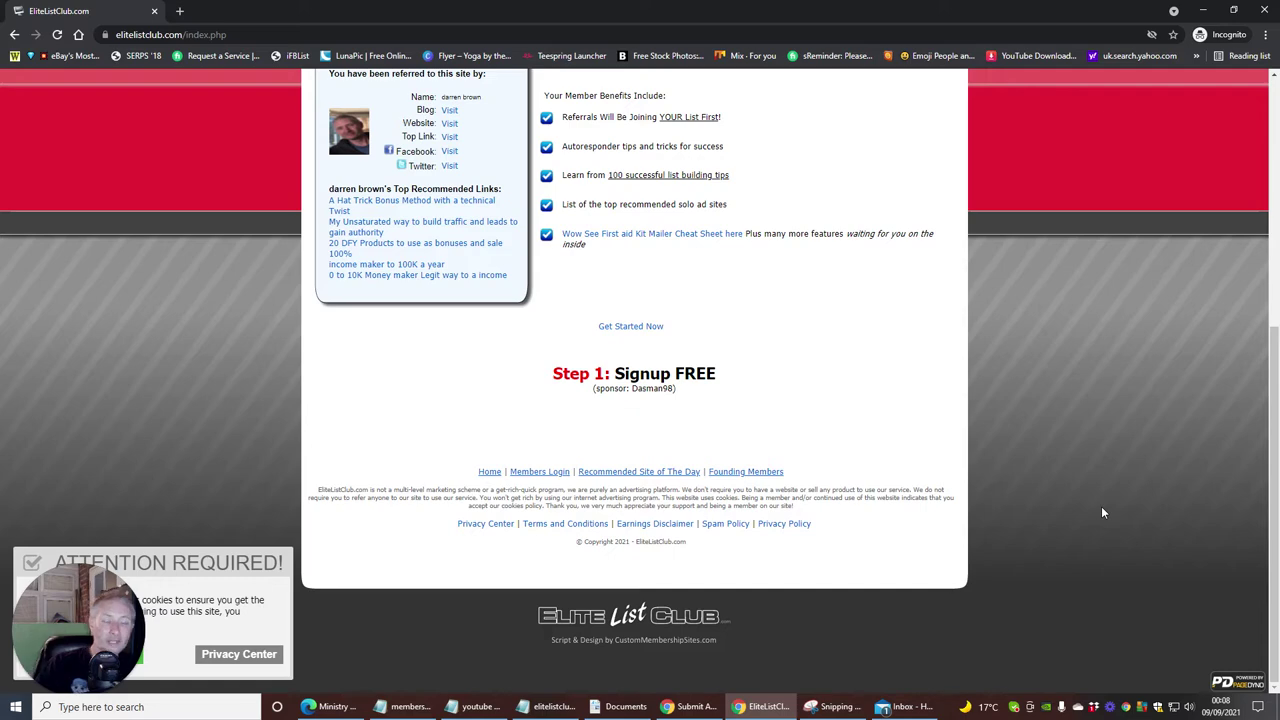
pyautogui.scroll(4, 900, 410)
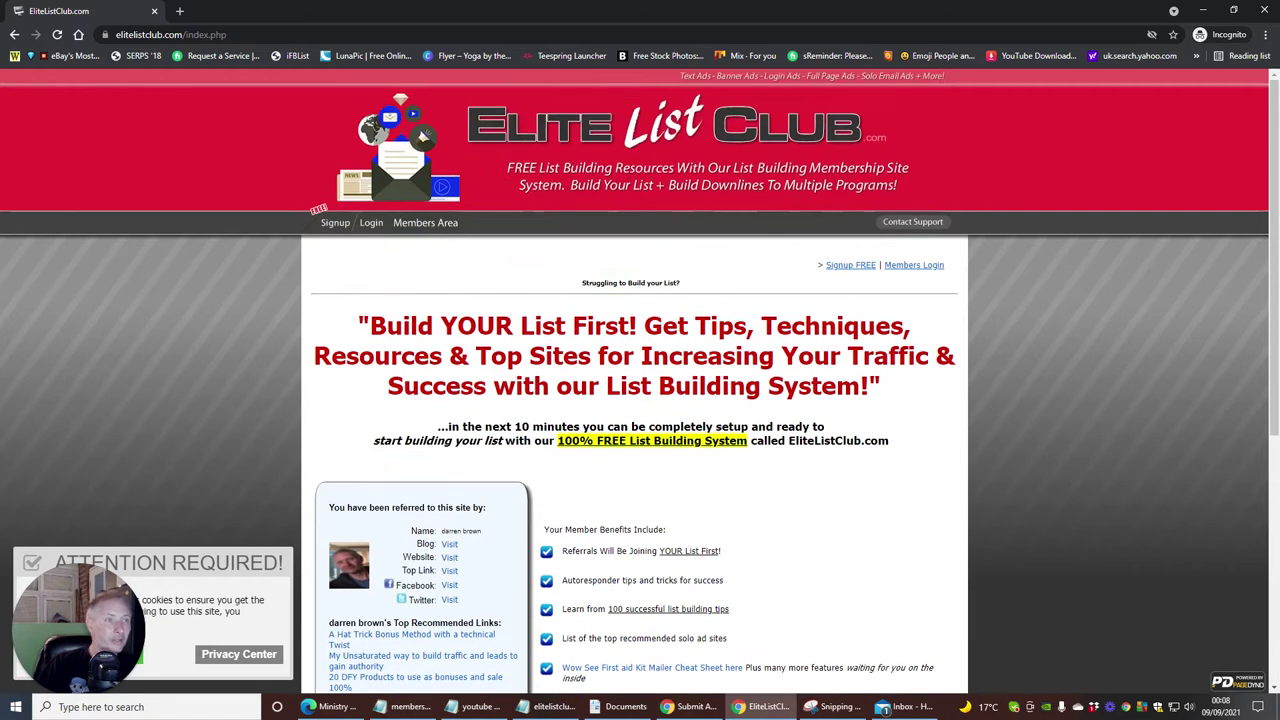
pyautogui.scroll(-3, 737, 380)
pyautogui.scroll(2, 738, 383)
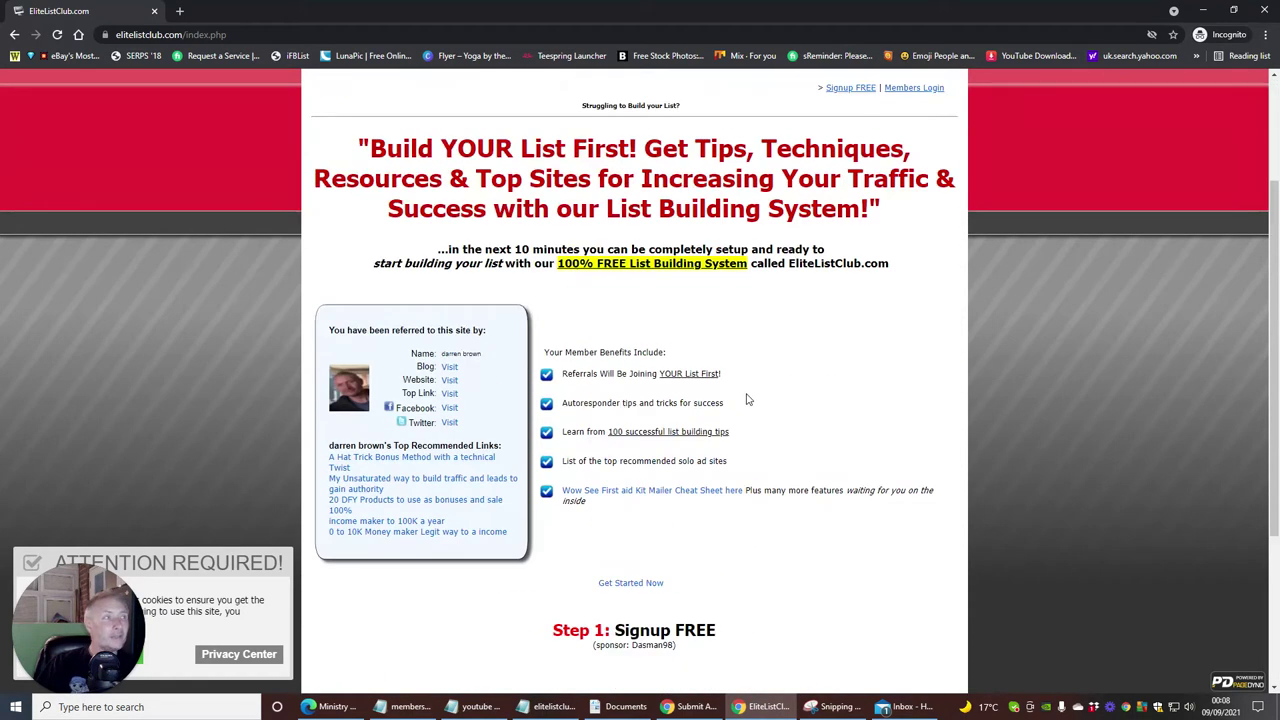
pyautogui.scroll(2, 749, 399)
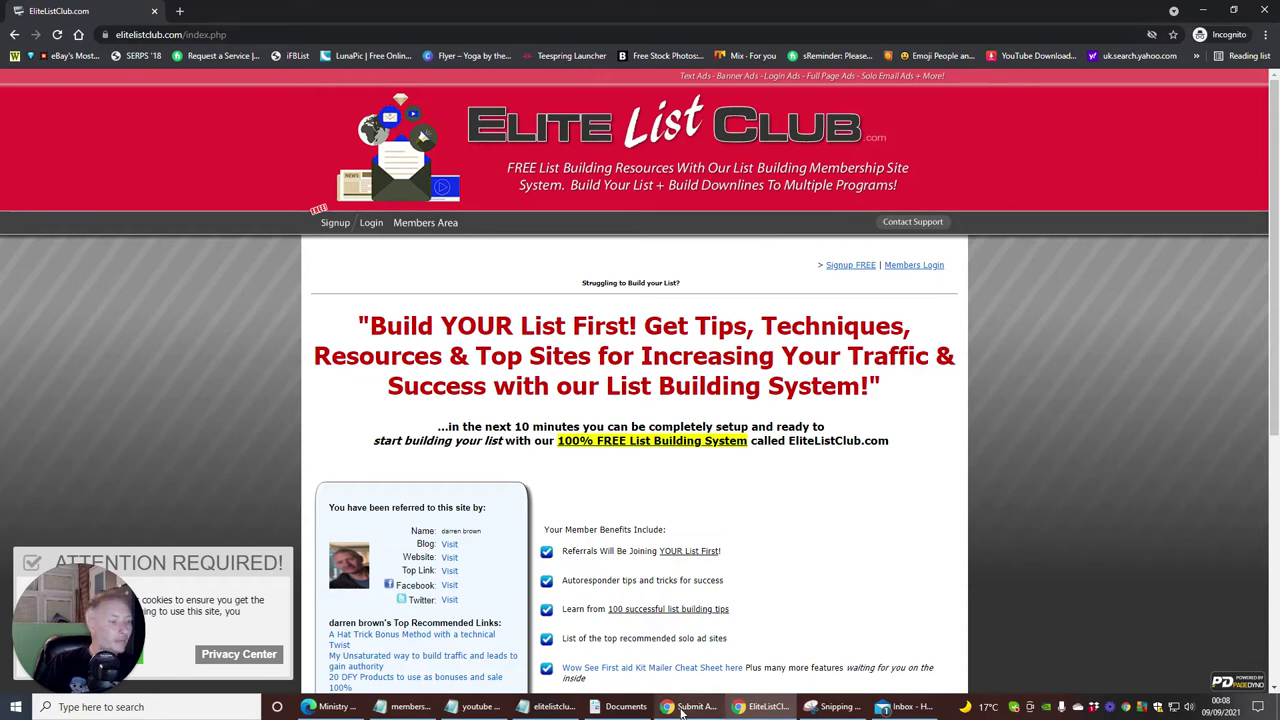
pyautogui.click(683, 712)
# - Decline the $27 login ads offer with 'No, thanks. Just send me to EliteListClub.com'
pyautogui.click(997, 12)
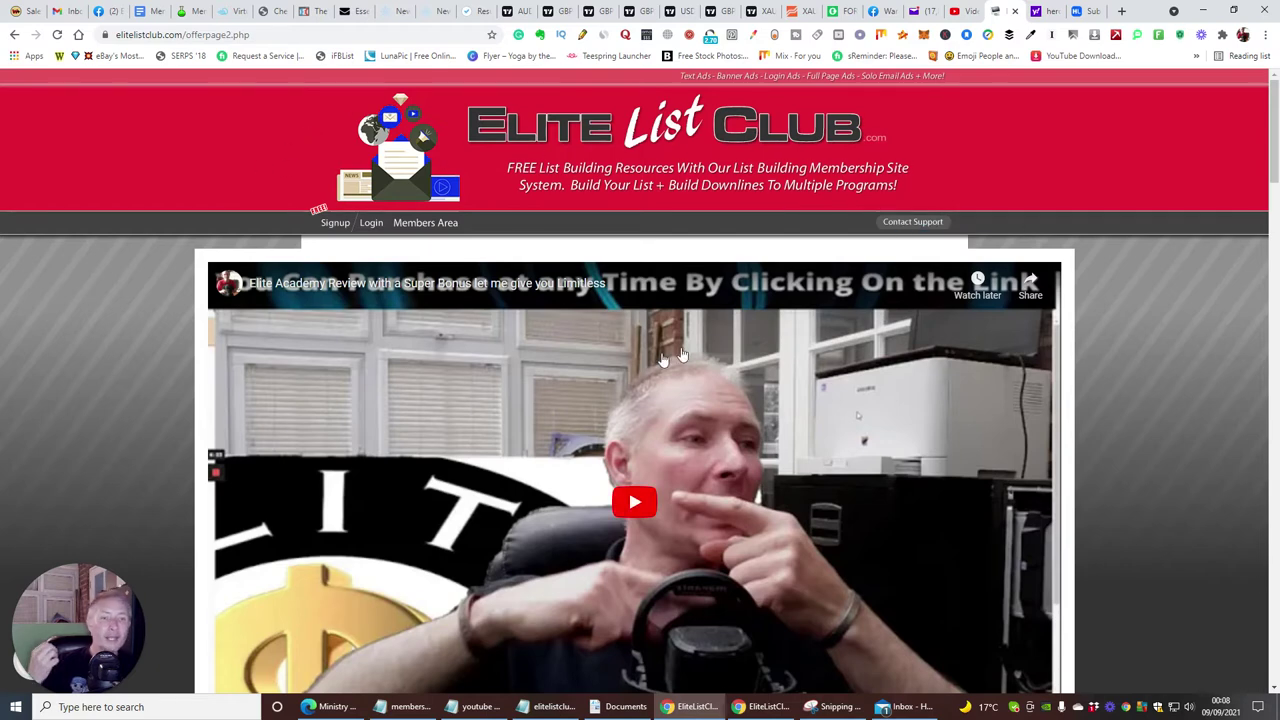
pyautogui.scroll(-3, 1178, 396)
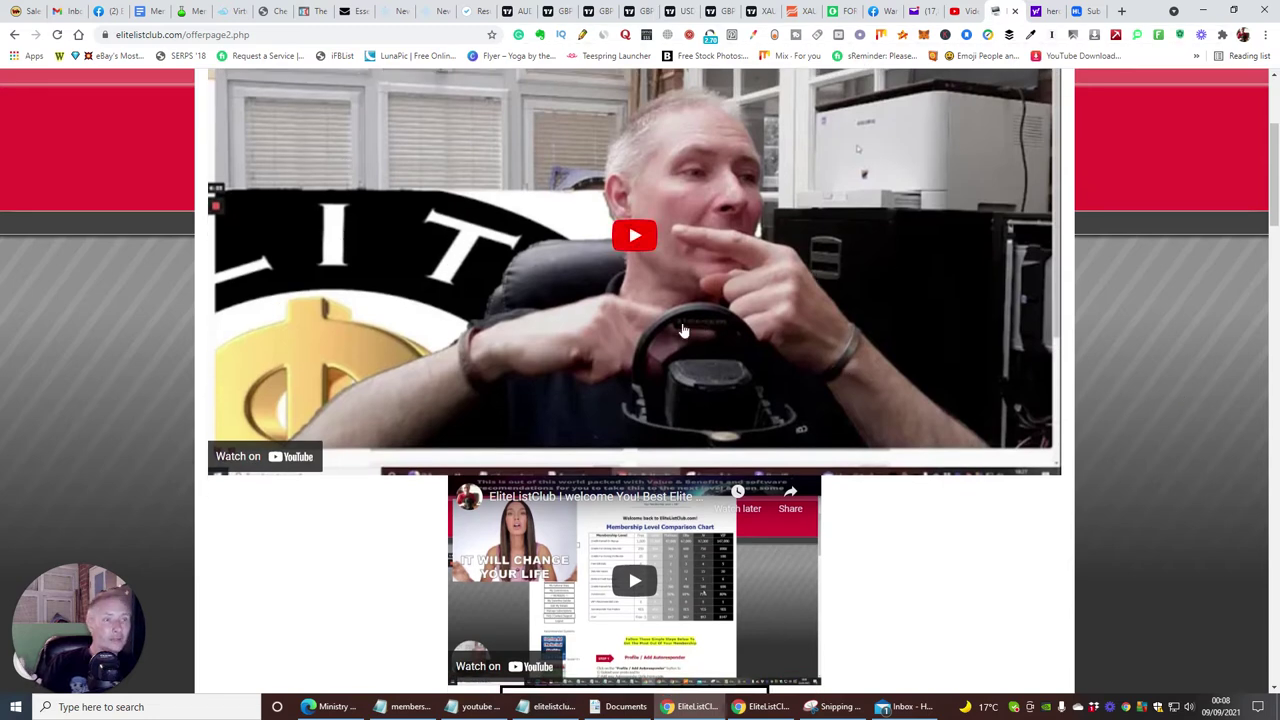
pyautogui.scroll(3, 650, 318)
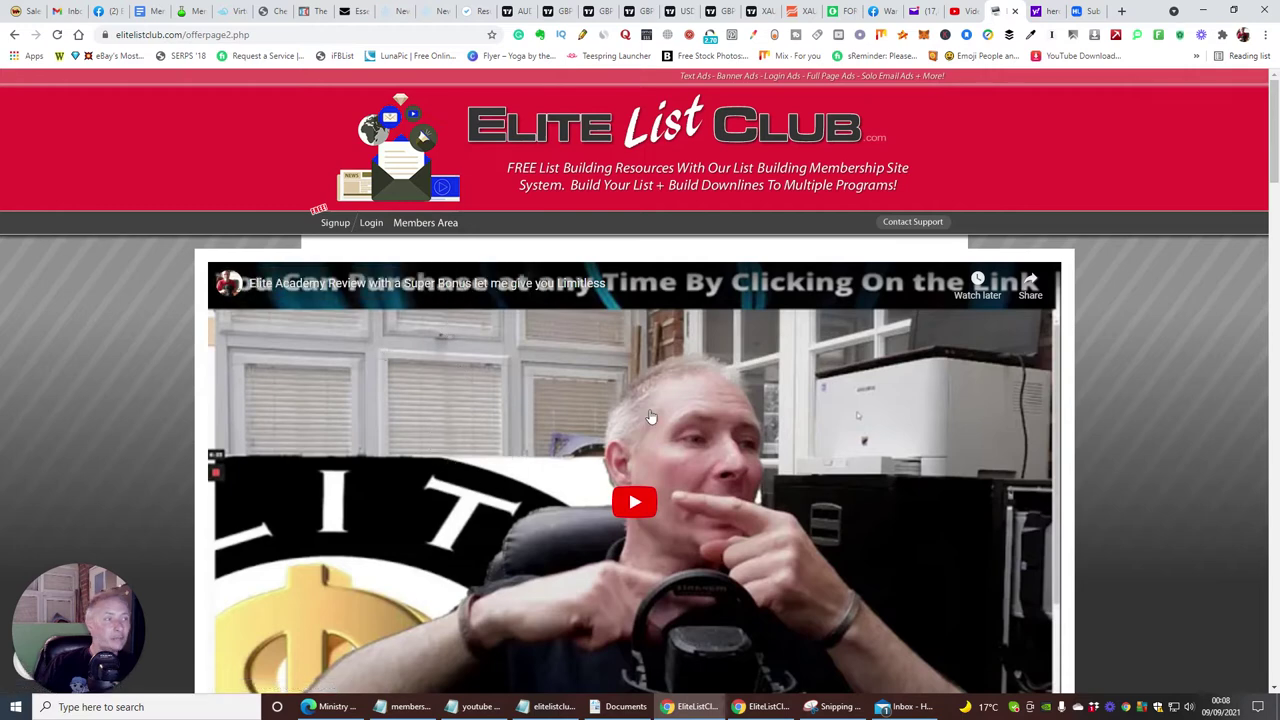
pyautogui.scroll(-6, 836, 378)
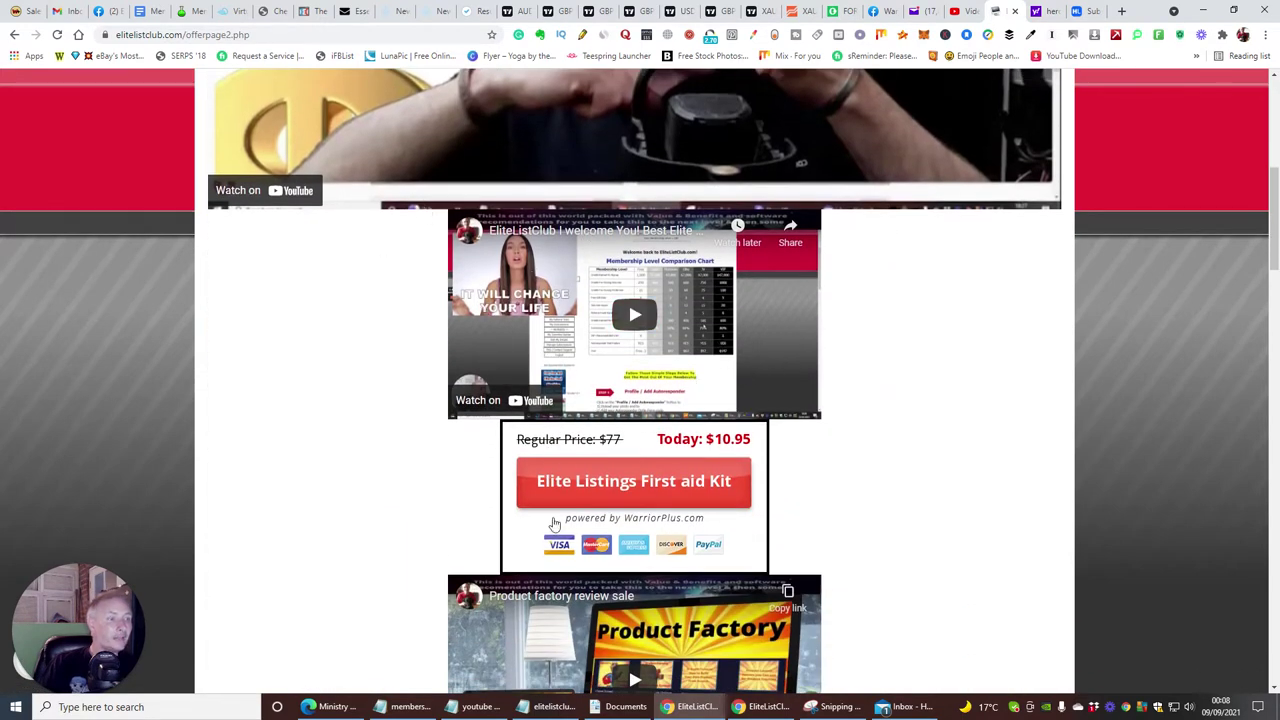
pyautogui.scroll(-5, 945, 400)
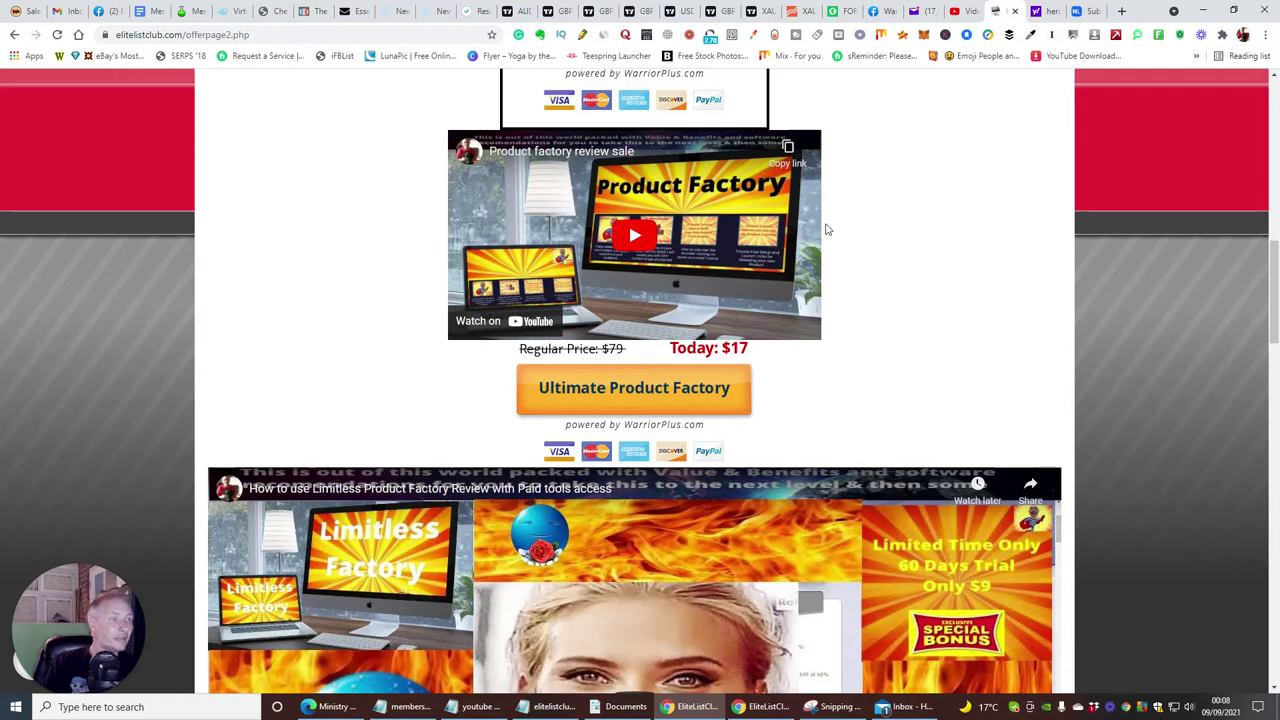
pyautogui.scroll(-5, 828, 226)
pyautogui.scroll(2, 915, 250)
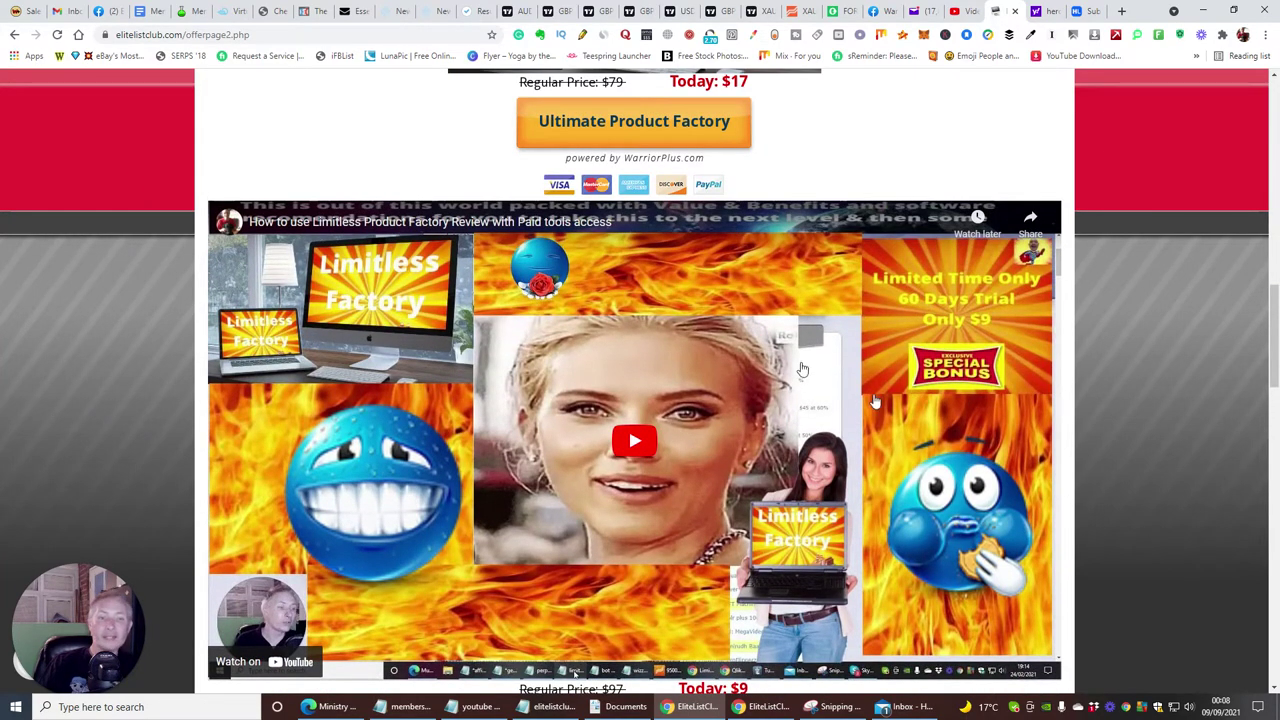
pyautogui.scroll(-3, 665, 340)
pyautogui.scroll(2, 780, 358)
pyautogui.scroll(-1, 893, 376)
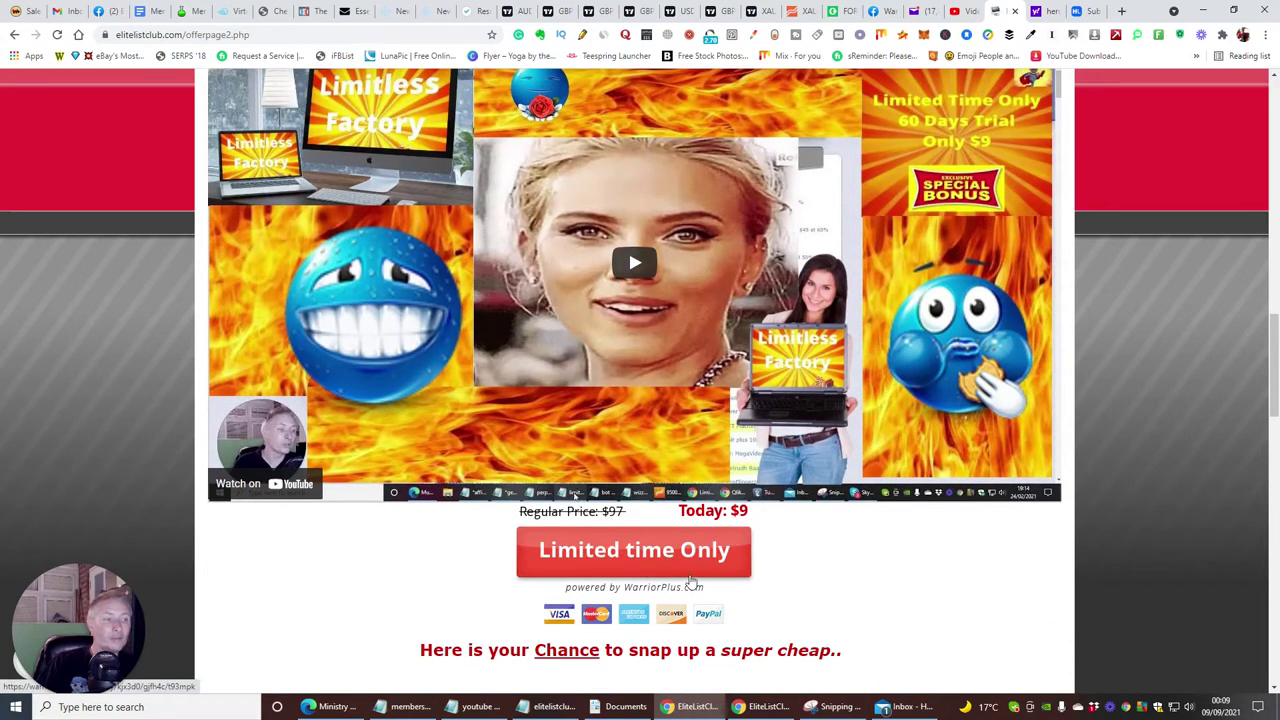
pyautogui.scroll(-4, 848, 400)
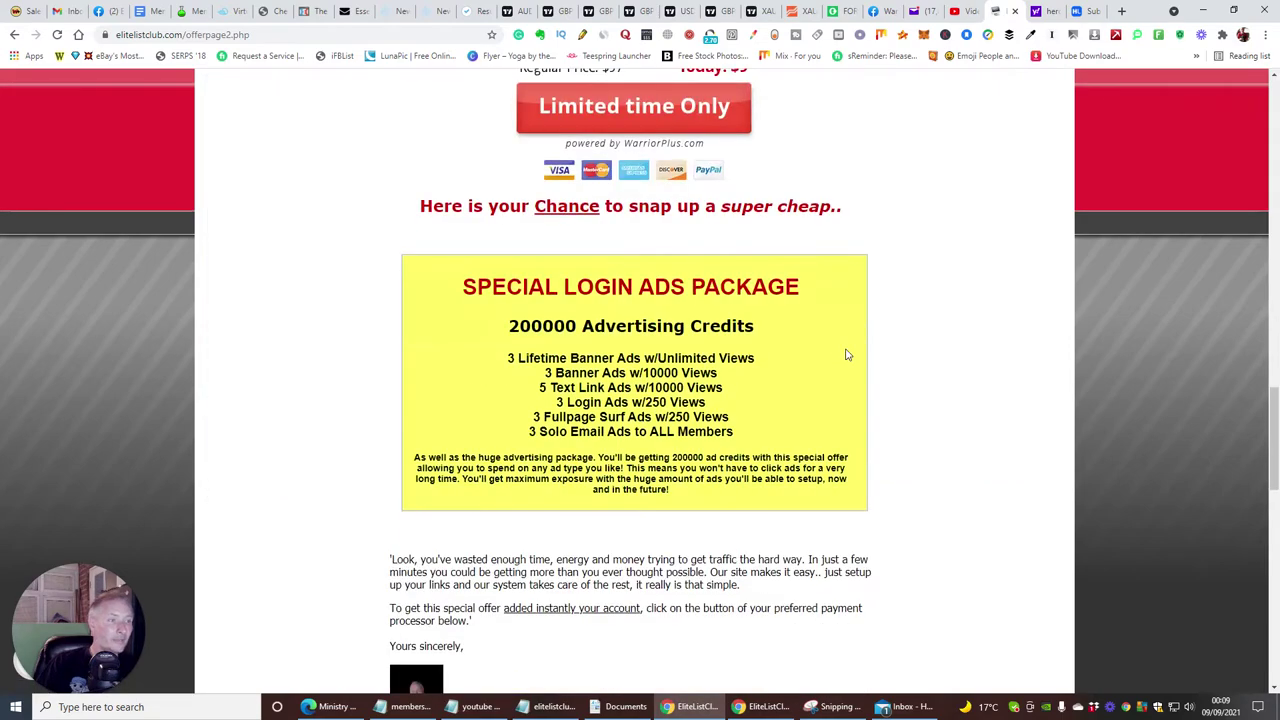
pyautogui.scroll(-4, 848, 356)
pyautogui.scroll(-3, 851, 277)
pyautogui.scroll(4, 851, 277)
pyautogui.scroll(-1, 700, 382)
pyautogui.scroll(-3, 700, 382)
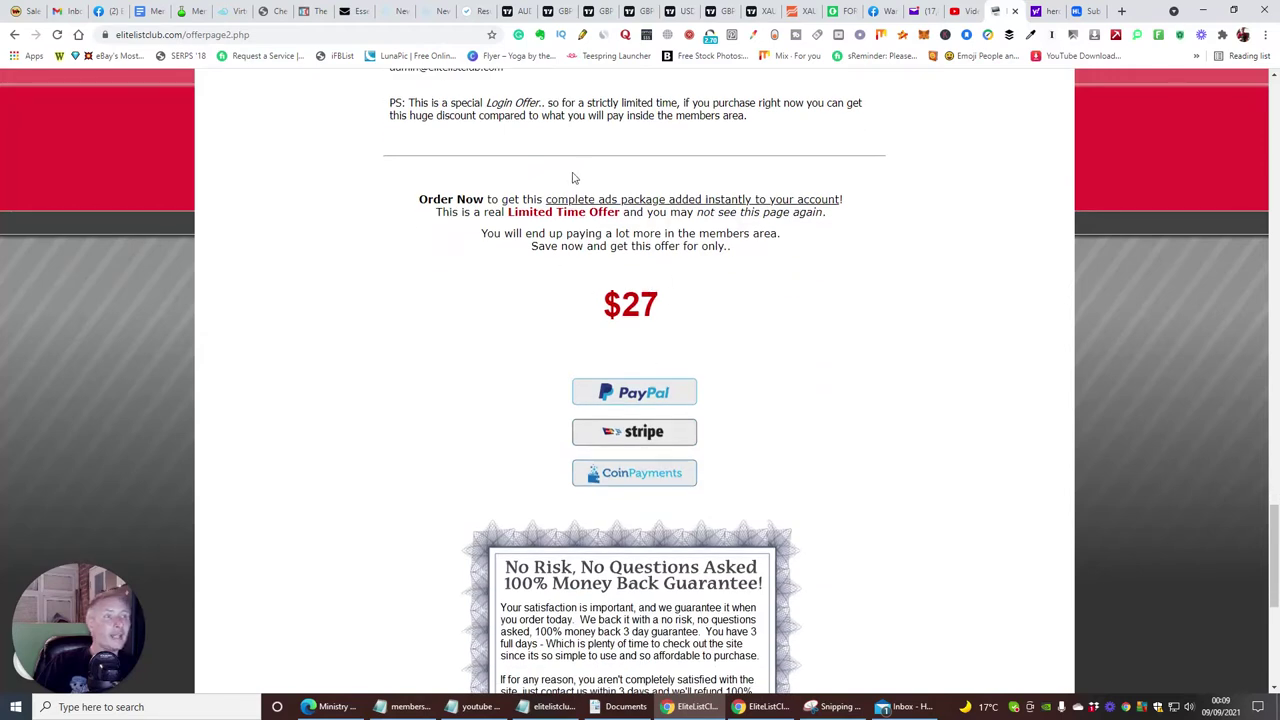
pyautogui.scroll(-3, 580, 178)
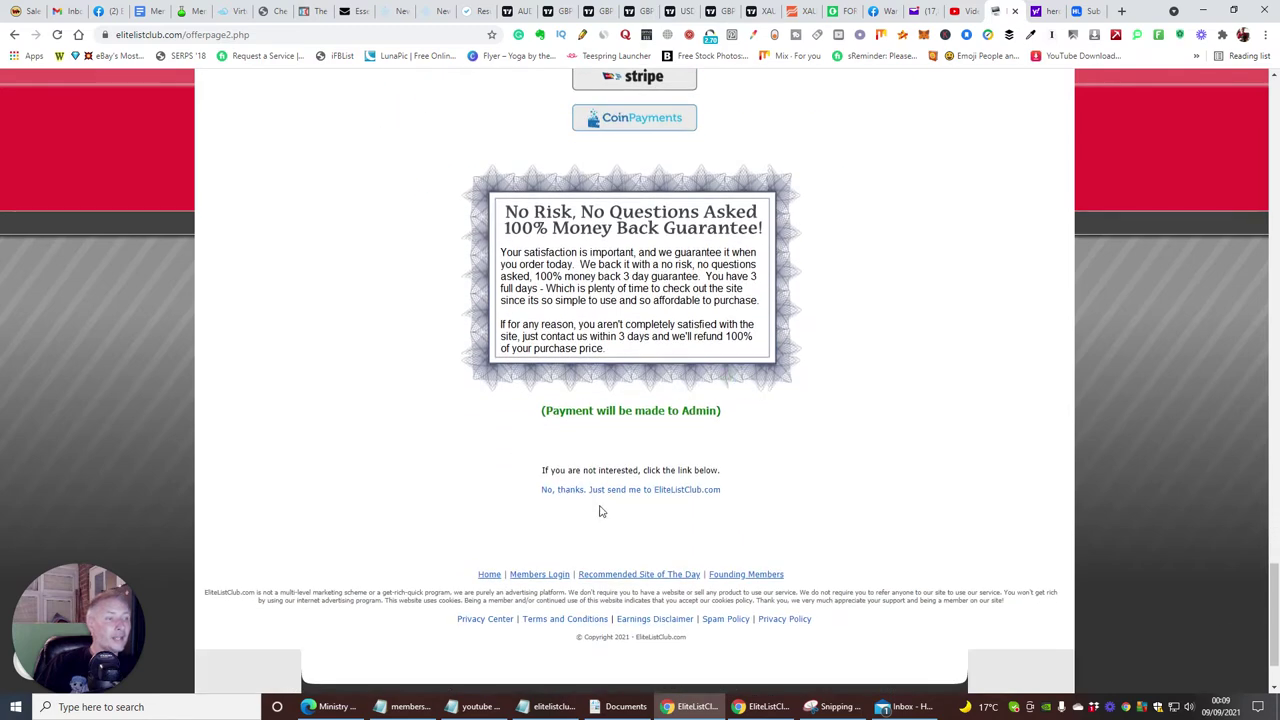
pyautogui.click(619, 492)
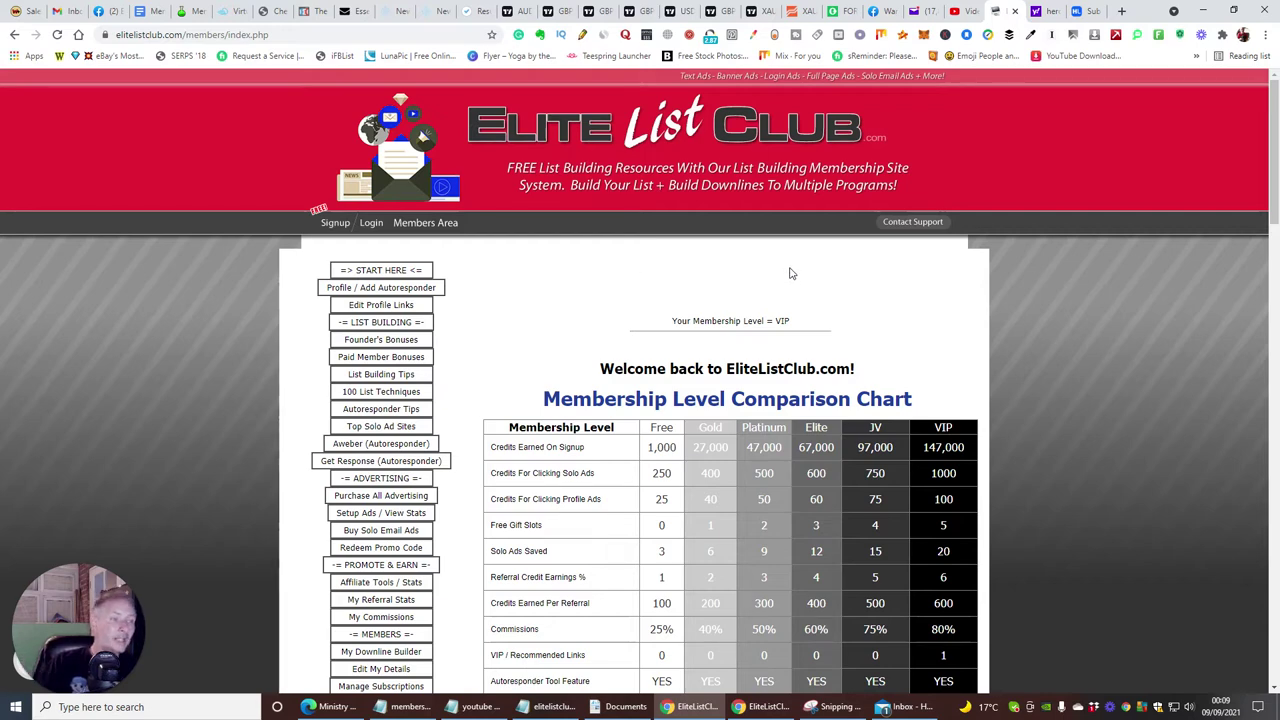
# - Open 'My Downline Builder' from the members area's left menu
pyautogui.scroll(-3, 477, 276)
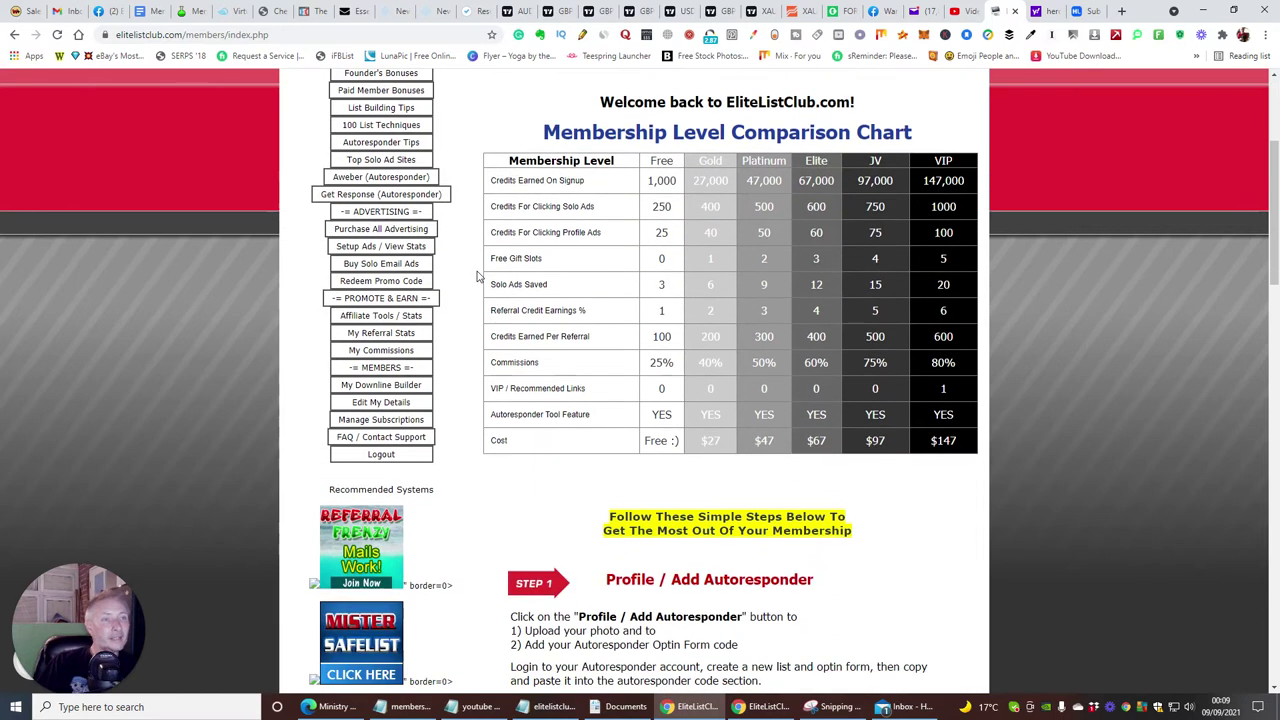
pyautogui.click(365, 385)
pyautogui.scroll(-3, 660, 314)
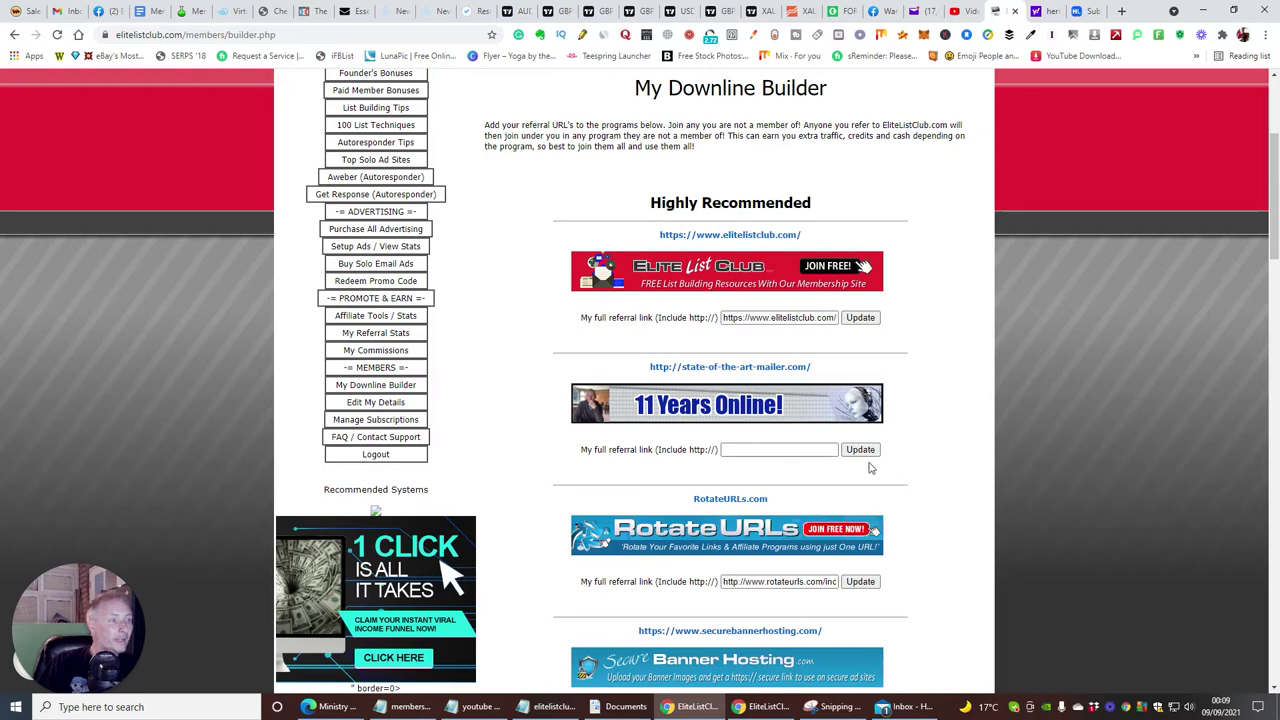
pyautogui.scroll(-2, 873, 530)
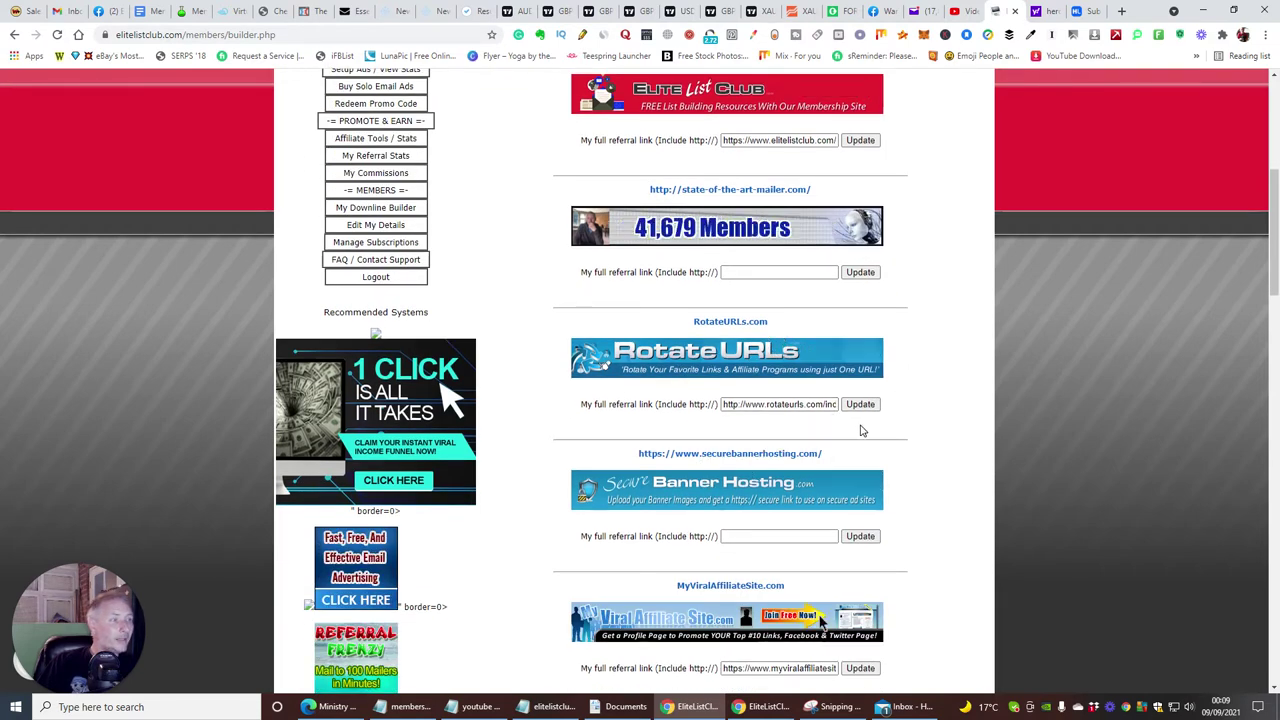
pyautogui.scroll(-1, 717, 376)
pyautogui.scroll(-4, 717, 376)
pyautogui.scroll(-8, 690, 290)
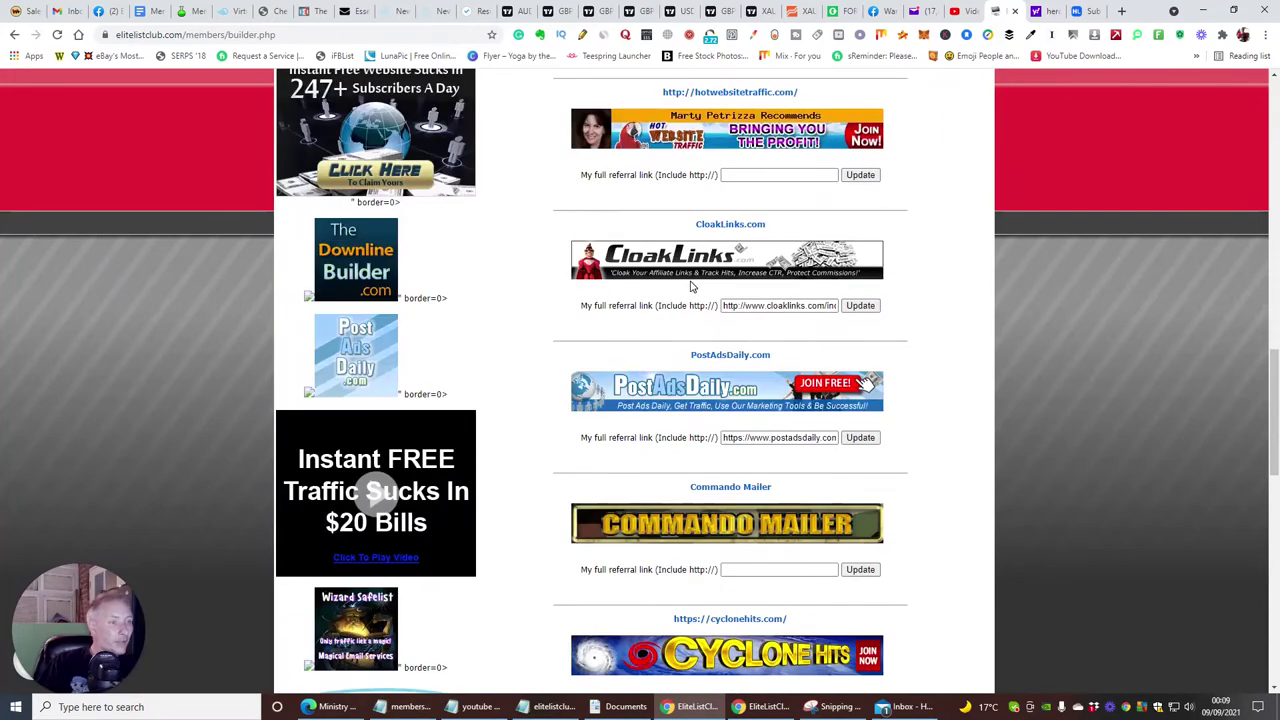
pyautogui.scroll(-4, 690, 290)
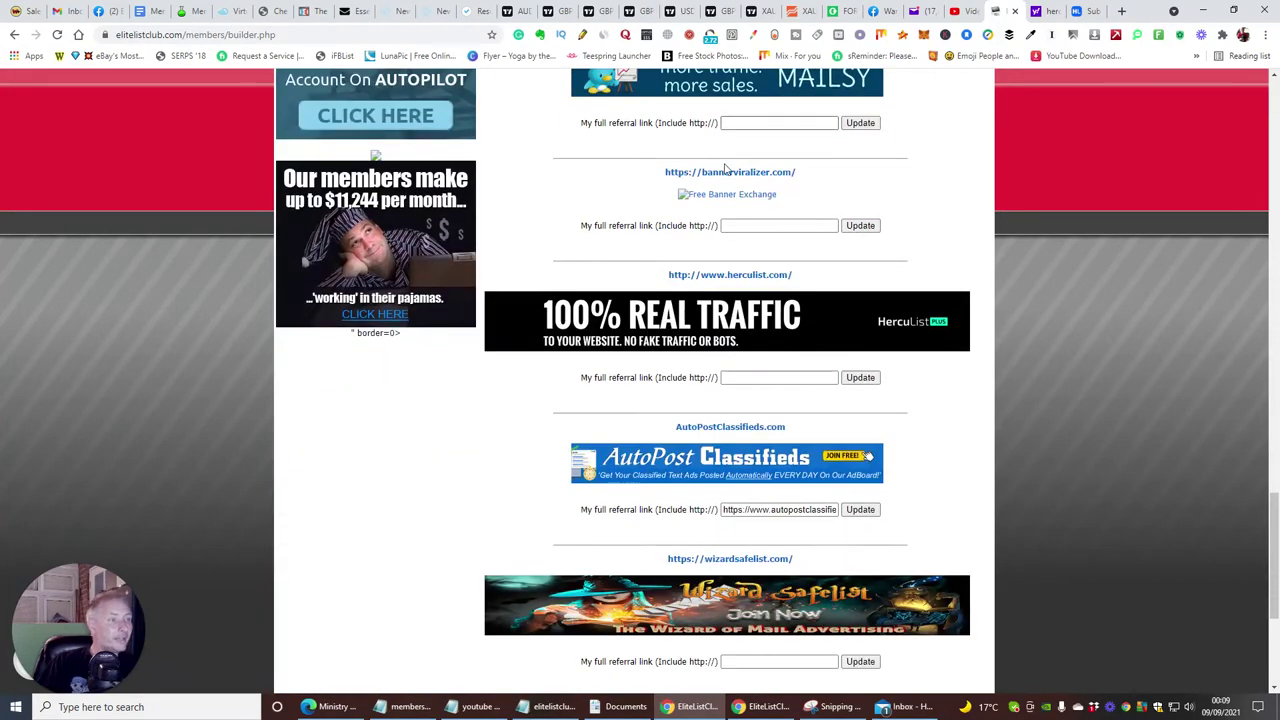
pyautogui.scroll(11, 722, 538)
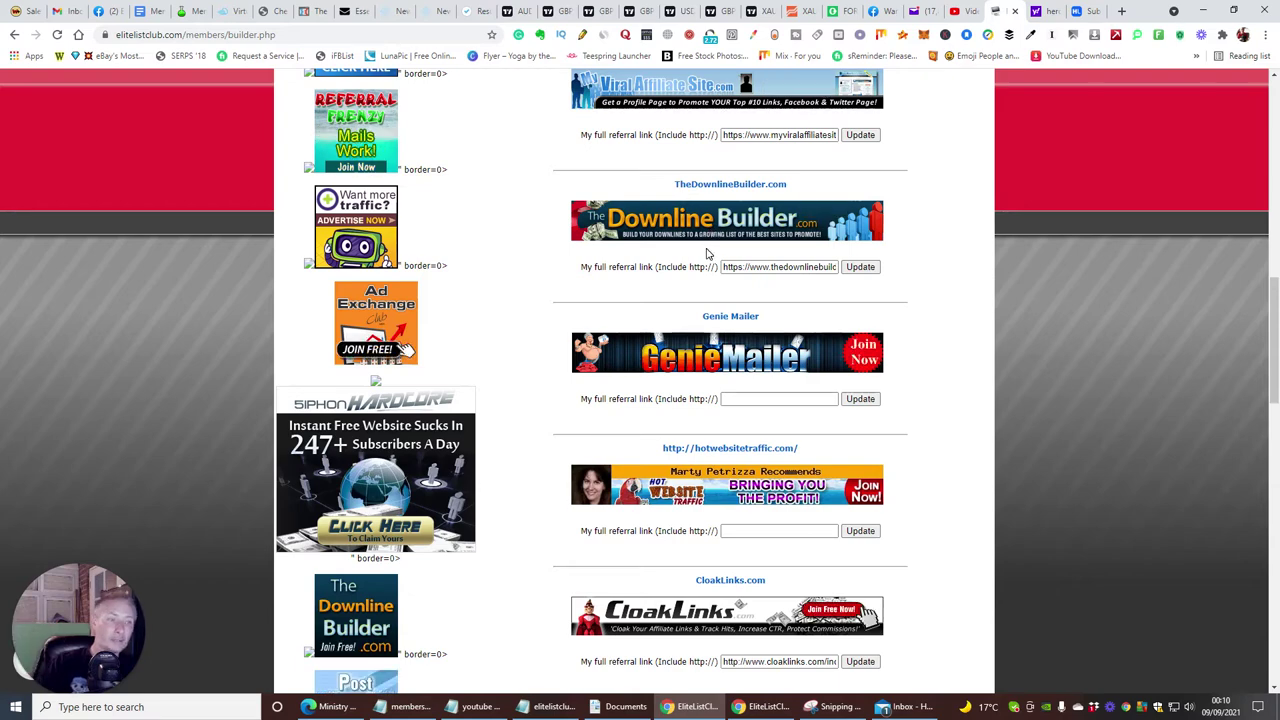
pyautogui.scroll(6, 708, 254)
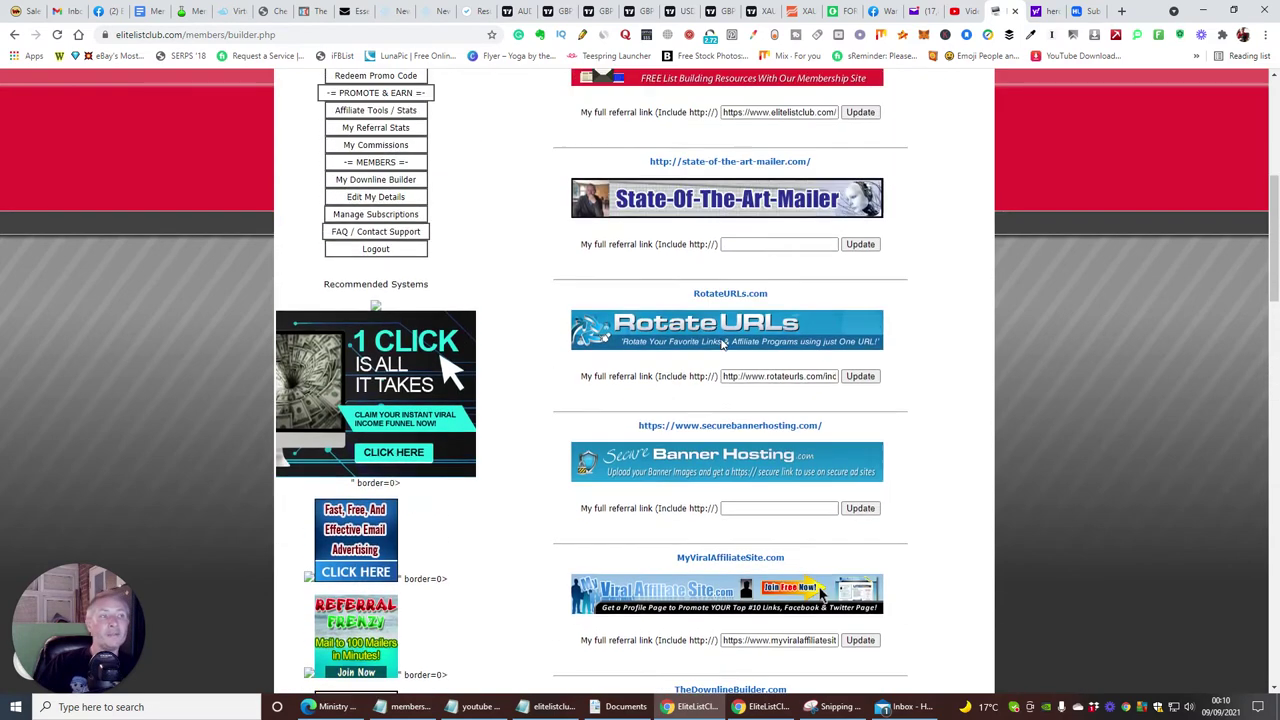
pyautogui.scroll(2, 722, 345)
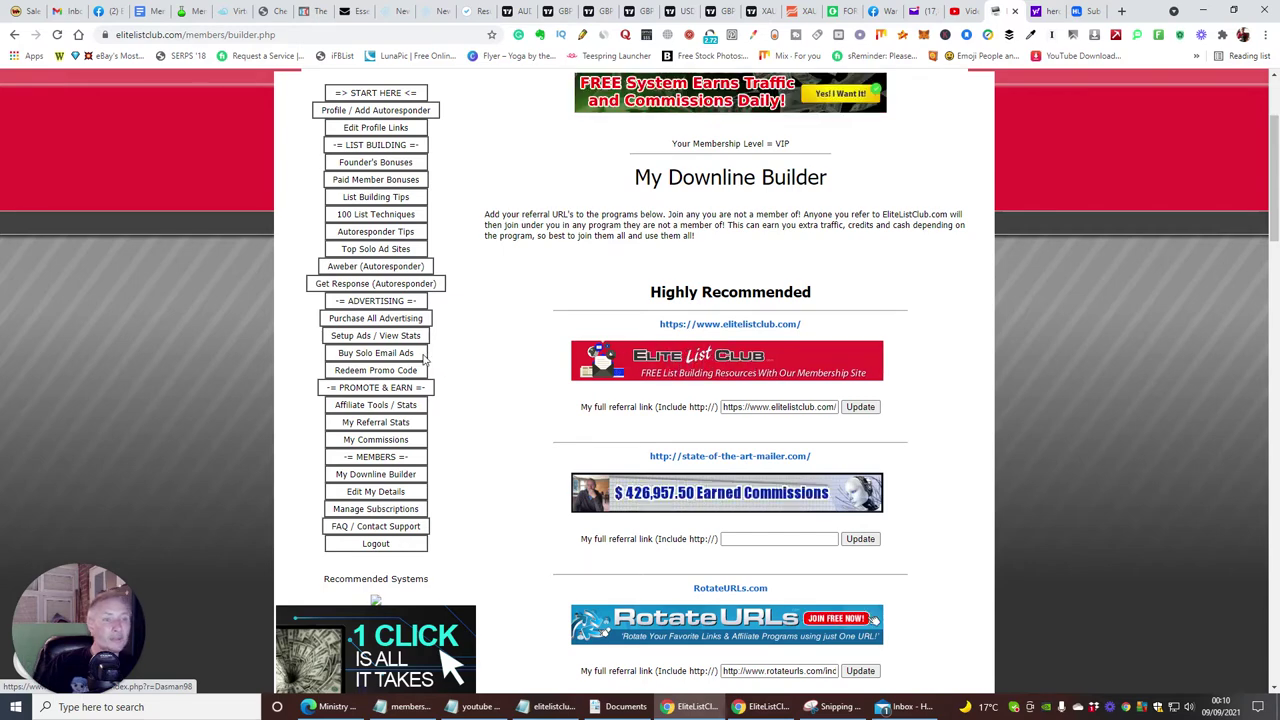
# - Find the referral link in EliteListClub's affiliate banner codes, then return to the HercuList ad form
pyautogui.click(337, 404)
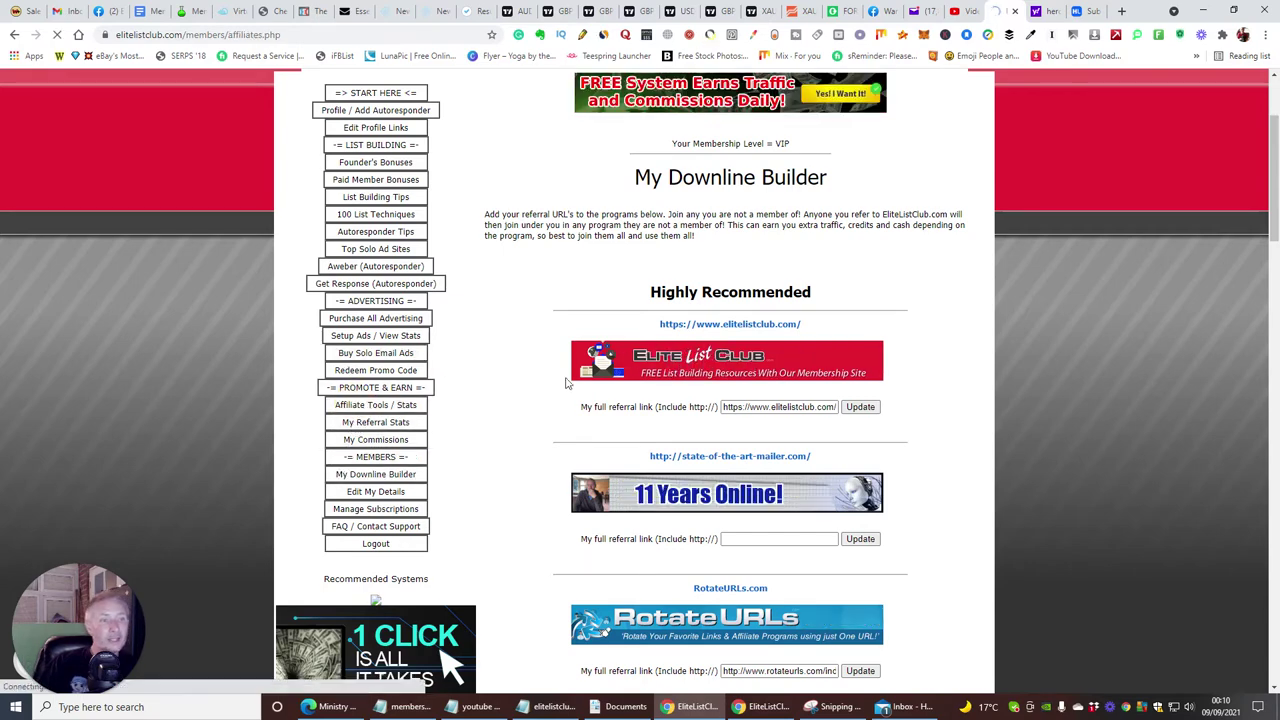
pyautogui.scroll(-10, 587, 403)
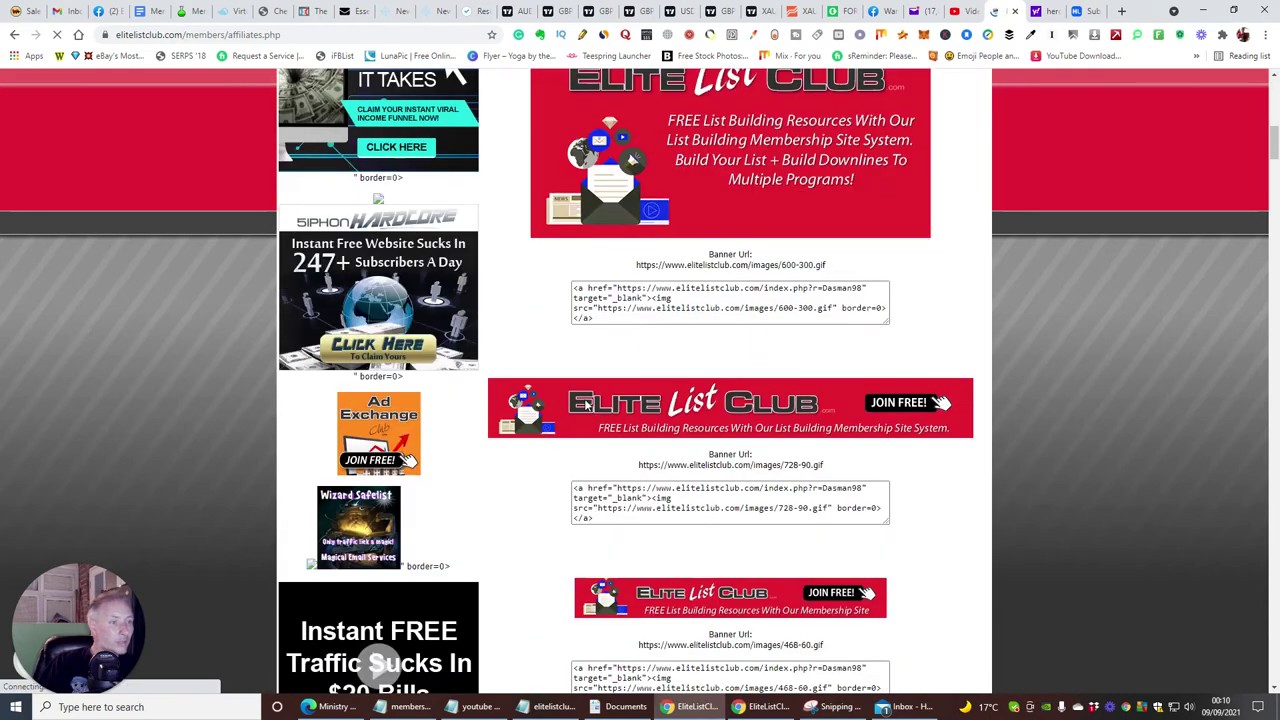
pyautogui.scroll(-1, 587, 403)
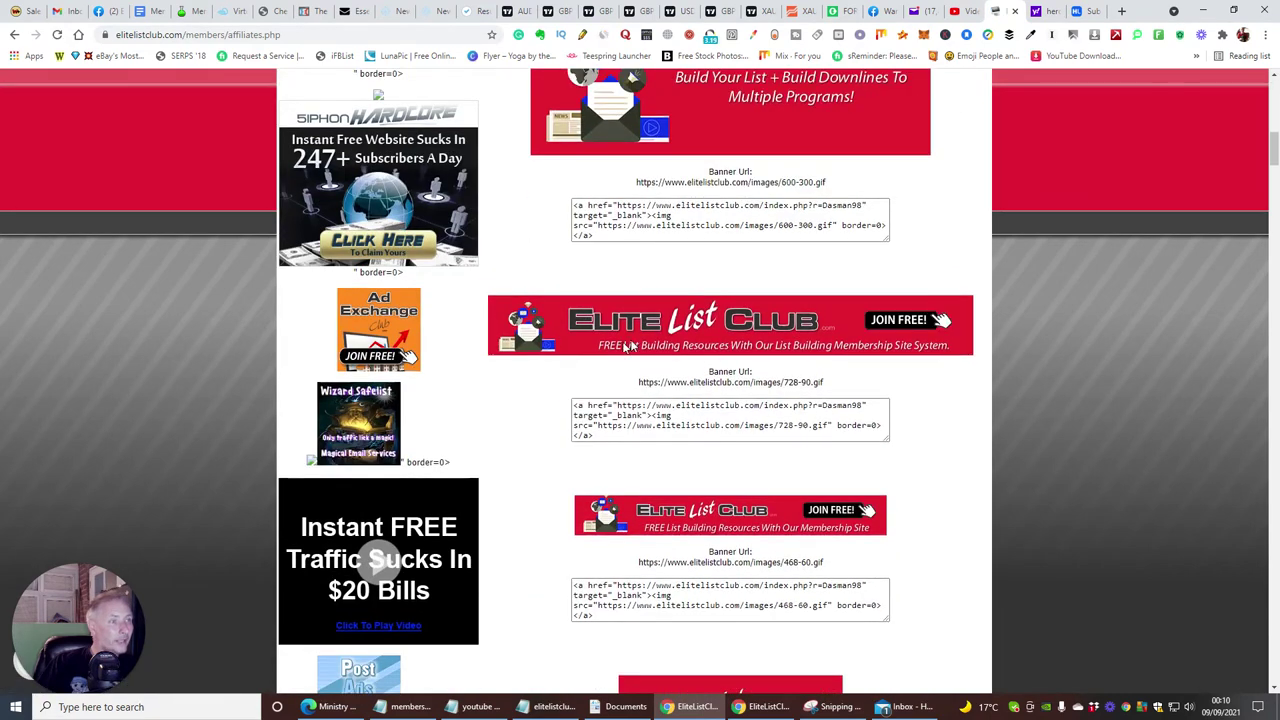
pyautogui.scroll(-2, 640, 340)
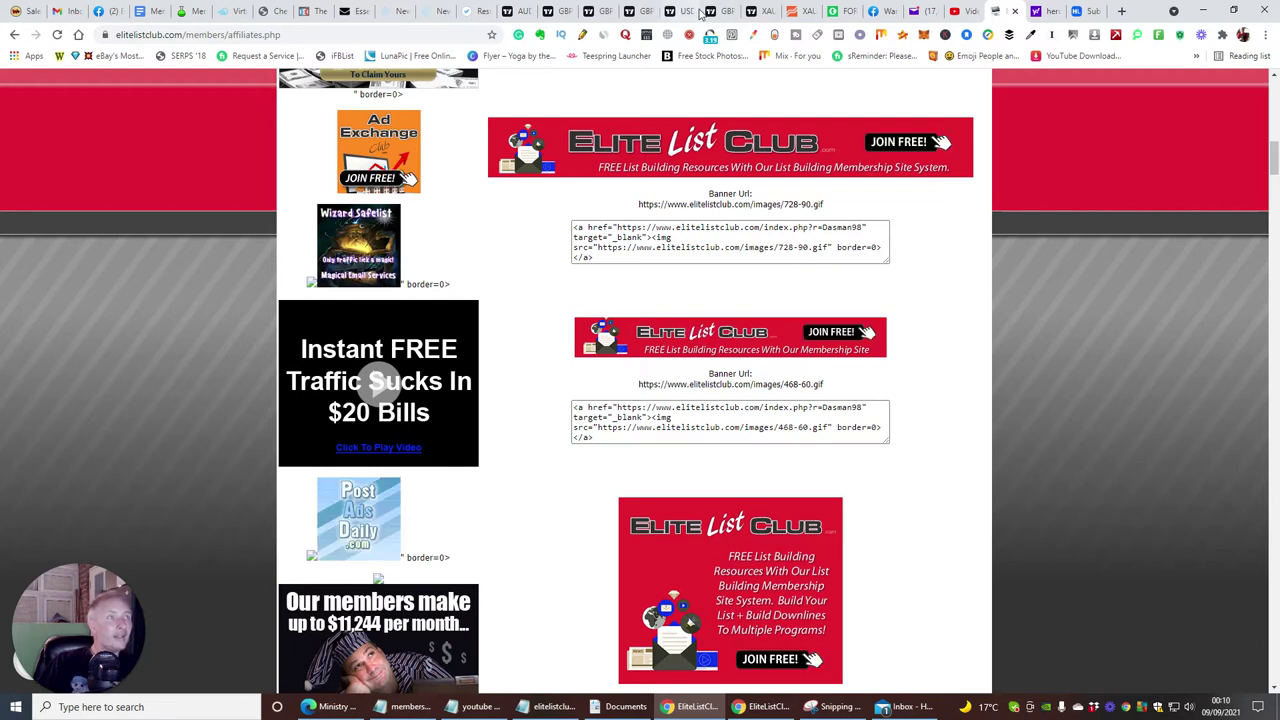
pyautogui.click(1084, 11)
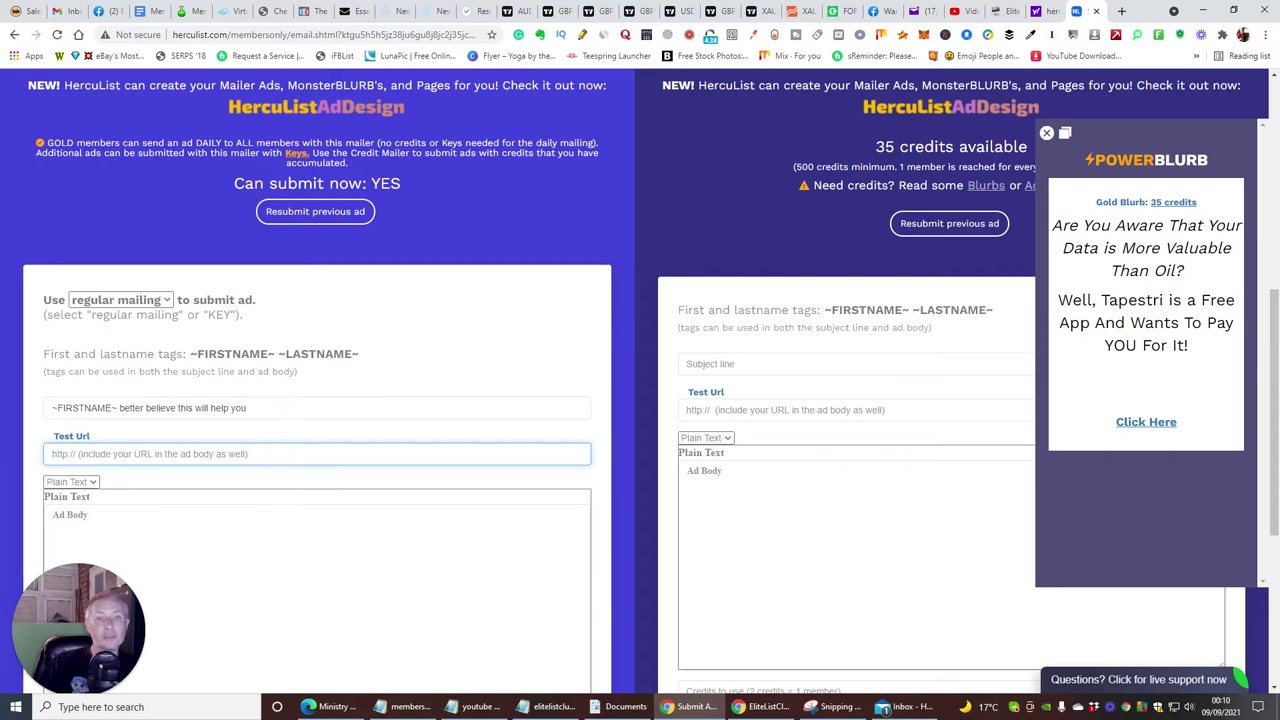
# - Paste the EliteListClub referral link as Test Url and copy the opening swipe paragraphs from Notepad
pyautogui.rightClick(118, 454)
pyautogui.click(151, 316)
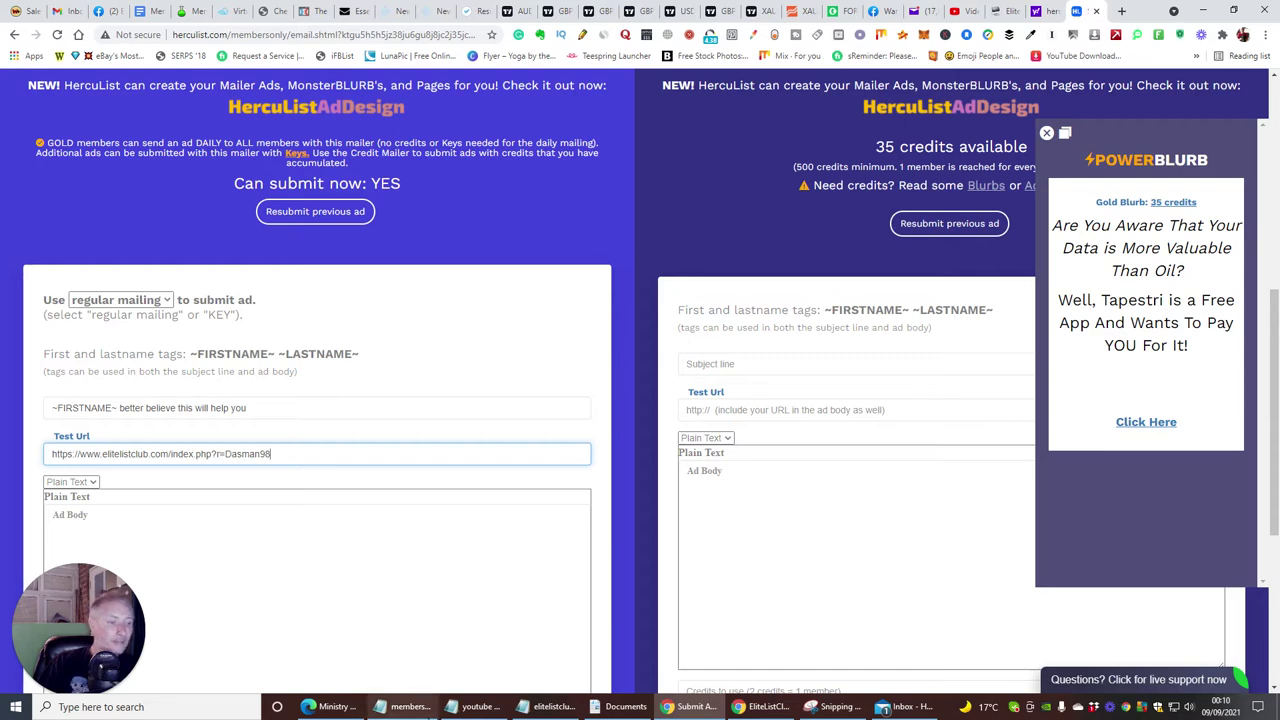
pyautogui.click(548, 709)
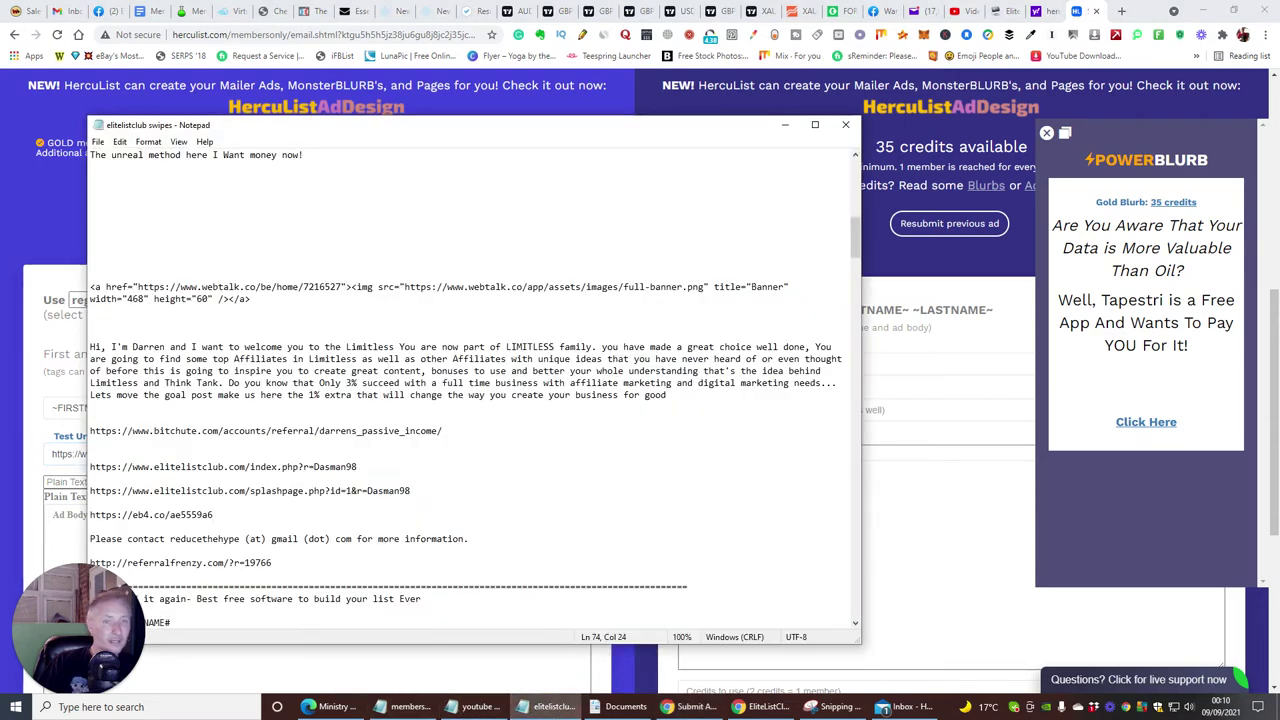
pyautogui.scroll(8, 92, 602)
pyautogui.scroll(11, 92, 602)
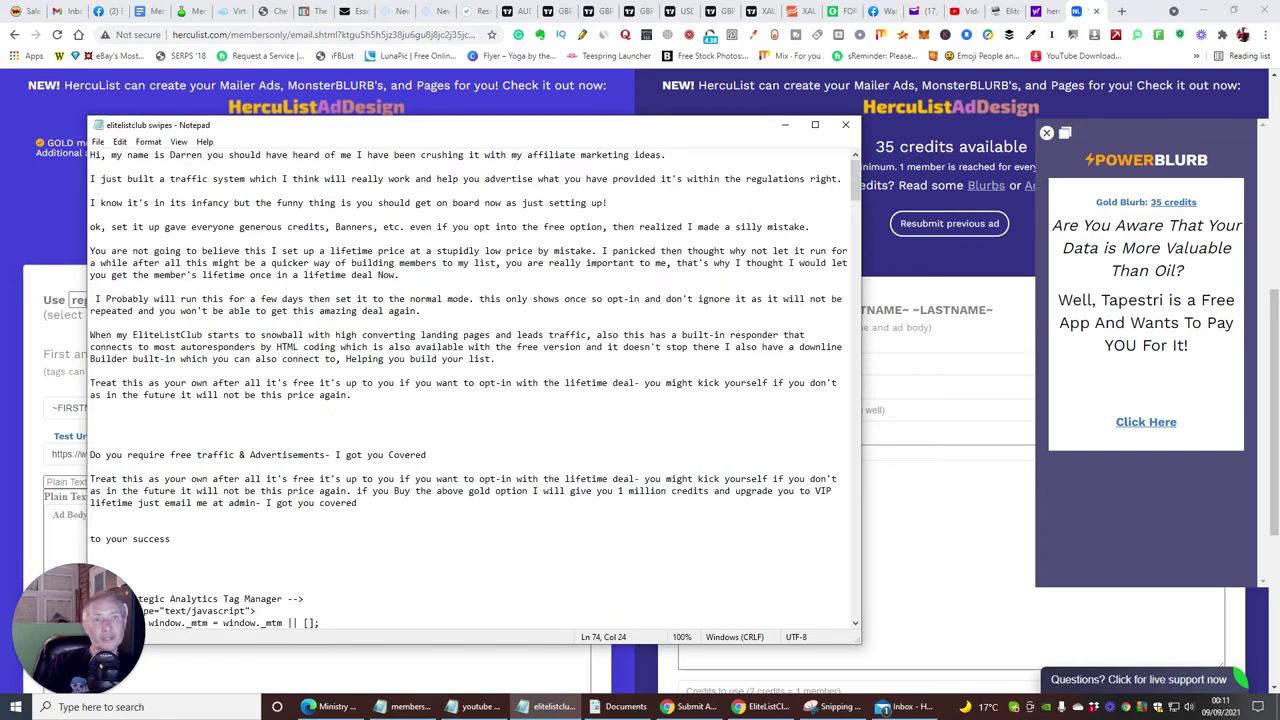
pyautogui.moveTo(90, 155); pyautogui.dragTo(571, 272)
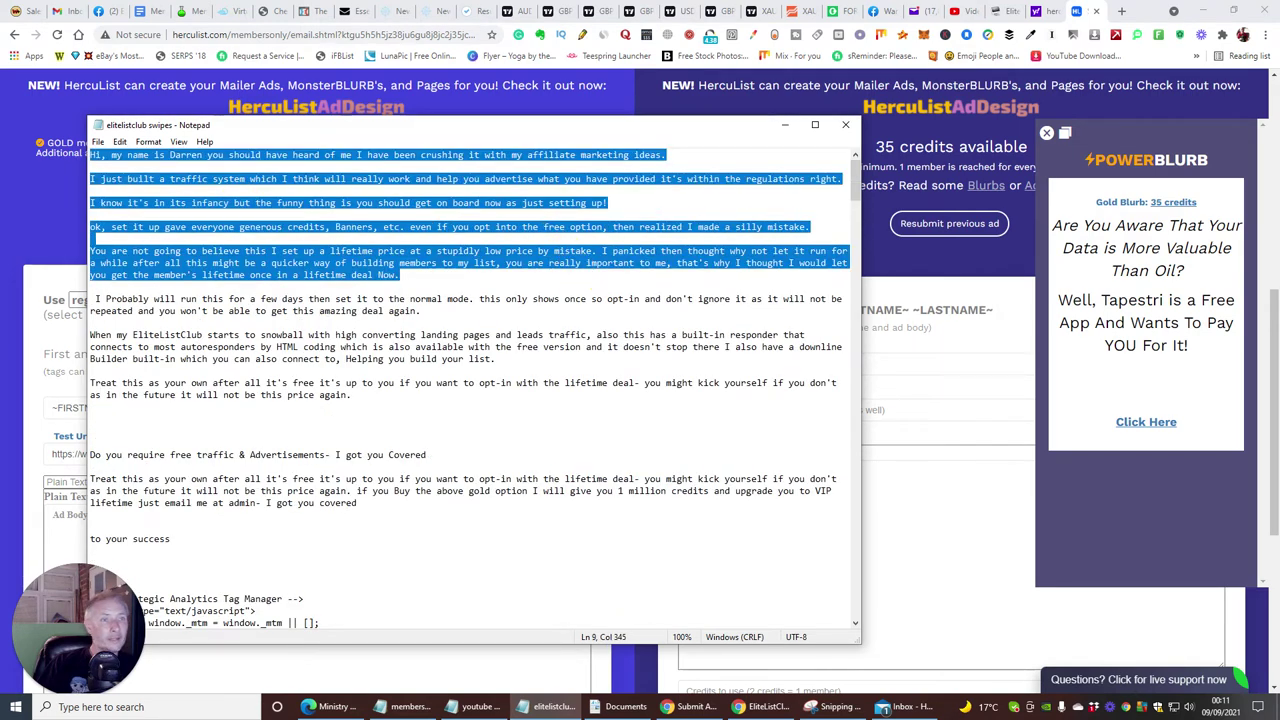
pyautogui.rightClick(378, 264)
pyautogui.click(405, 302)
# - Paste the swipe text into Ad Body, then load the referral Test Url in theZONE test frame
pyautogui.click(443, 666)
pyautogui.rightClick(115, 514)
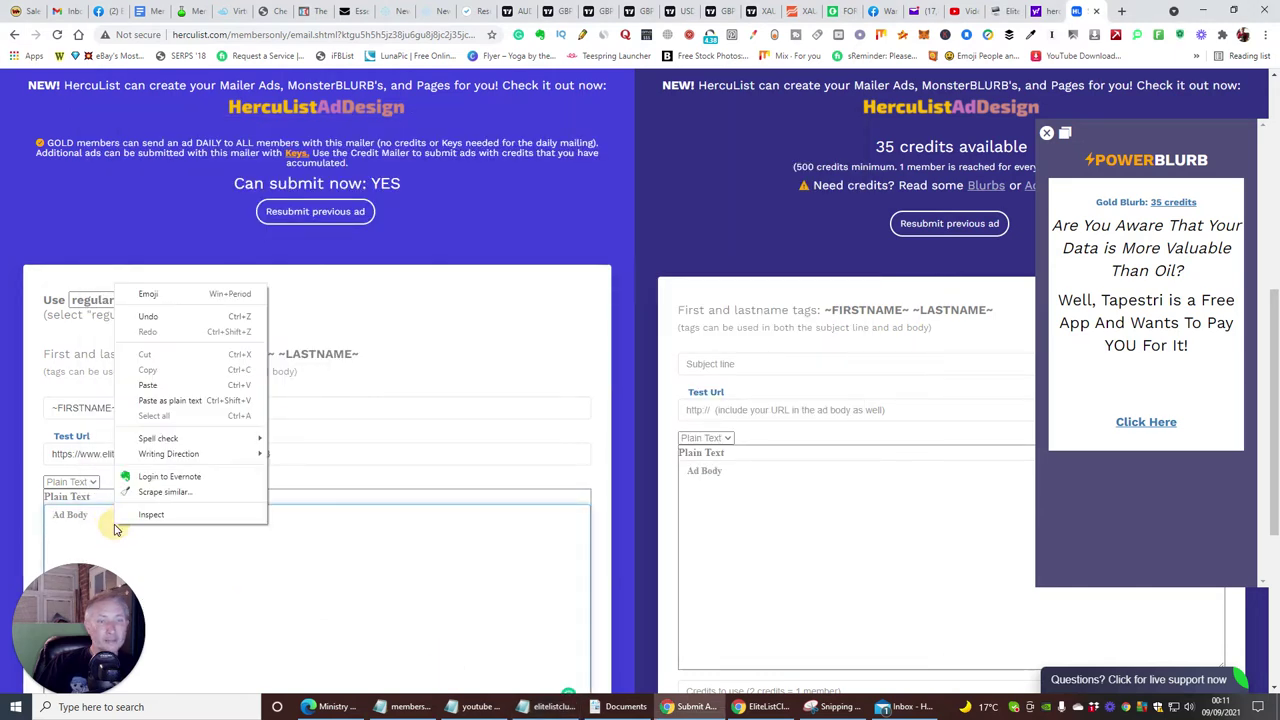
pyautogui.click(148, 381)
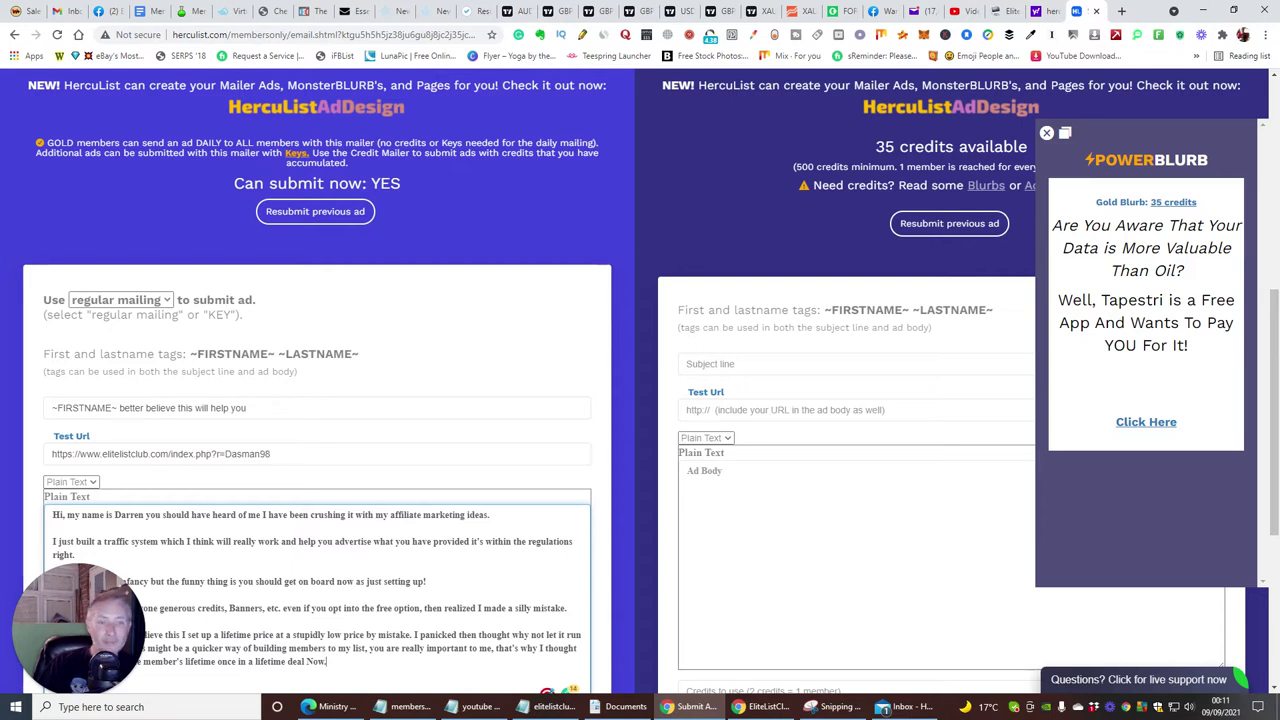
pyautogui.click(57, 462)
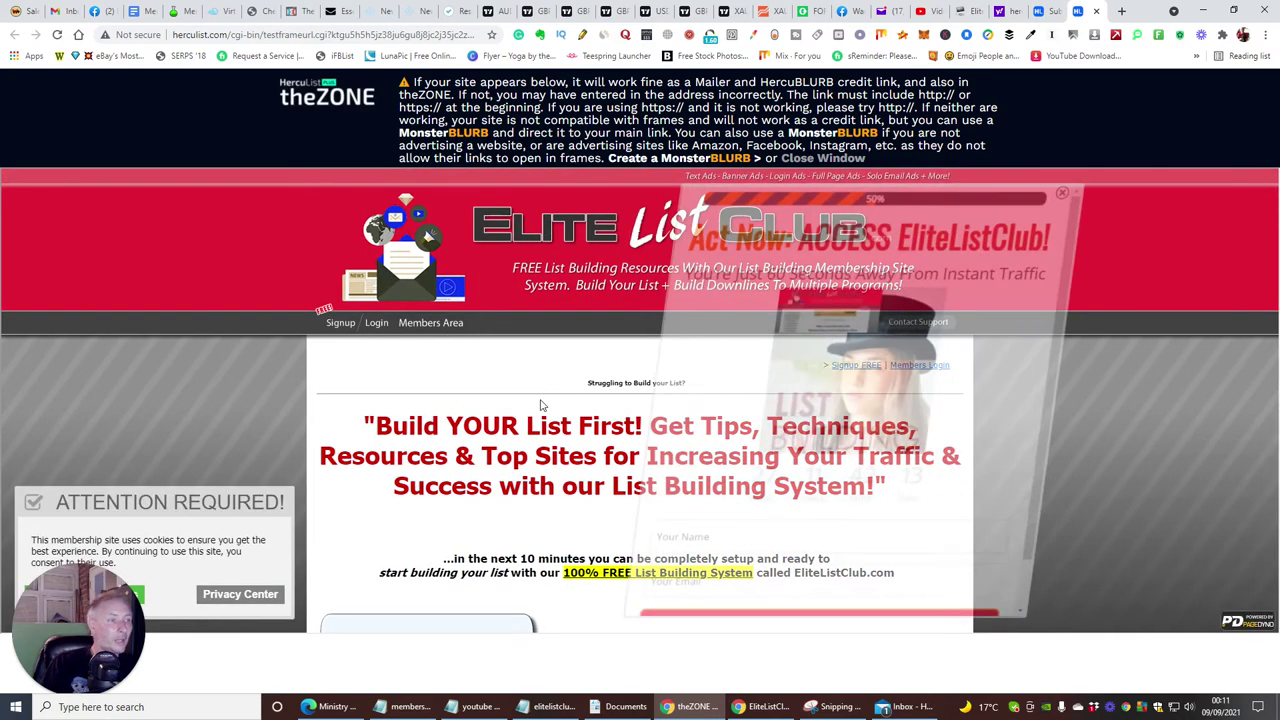
# - Dismiss the test page's Act Now popup, close the URL test and submit the mailer ad
pyautogui.click(1122, 457)
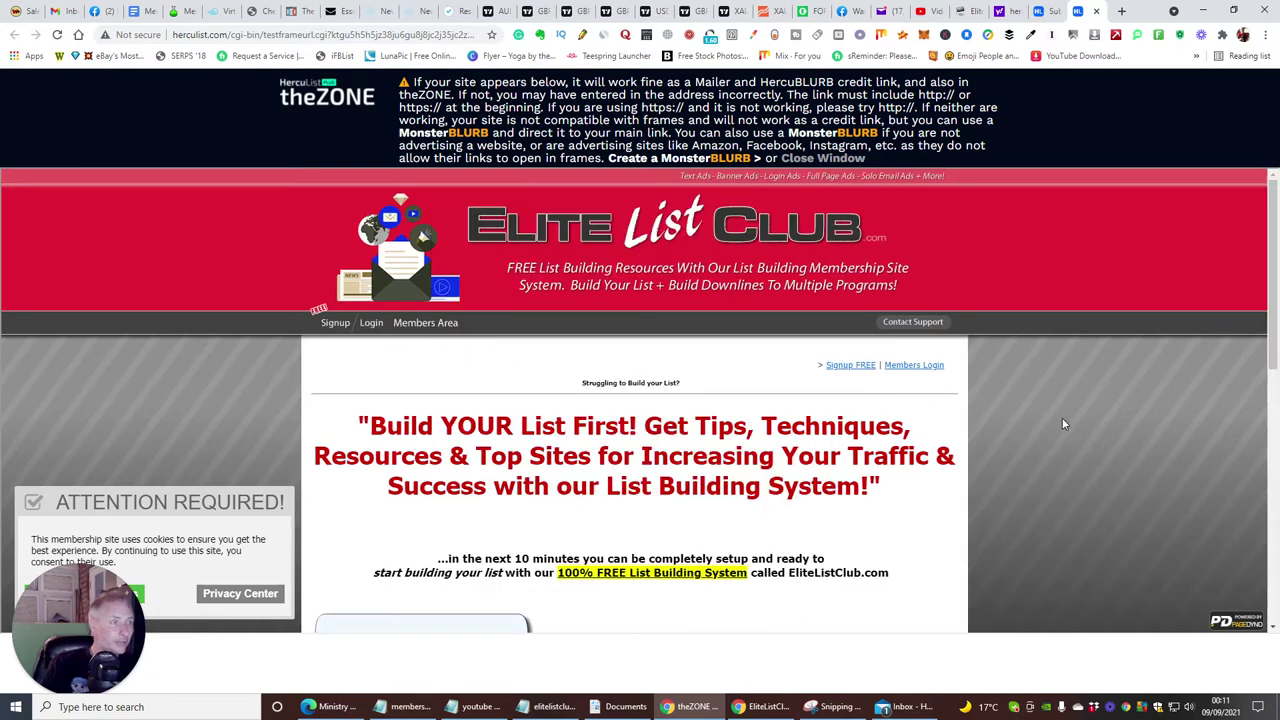
pyautogui.click(1096, 12)
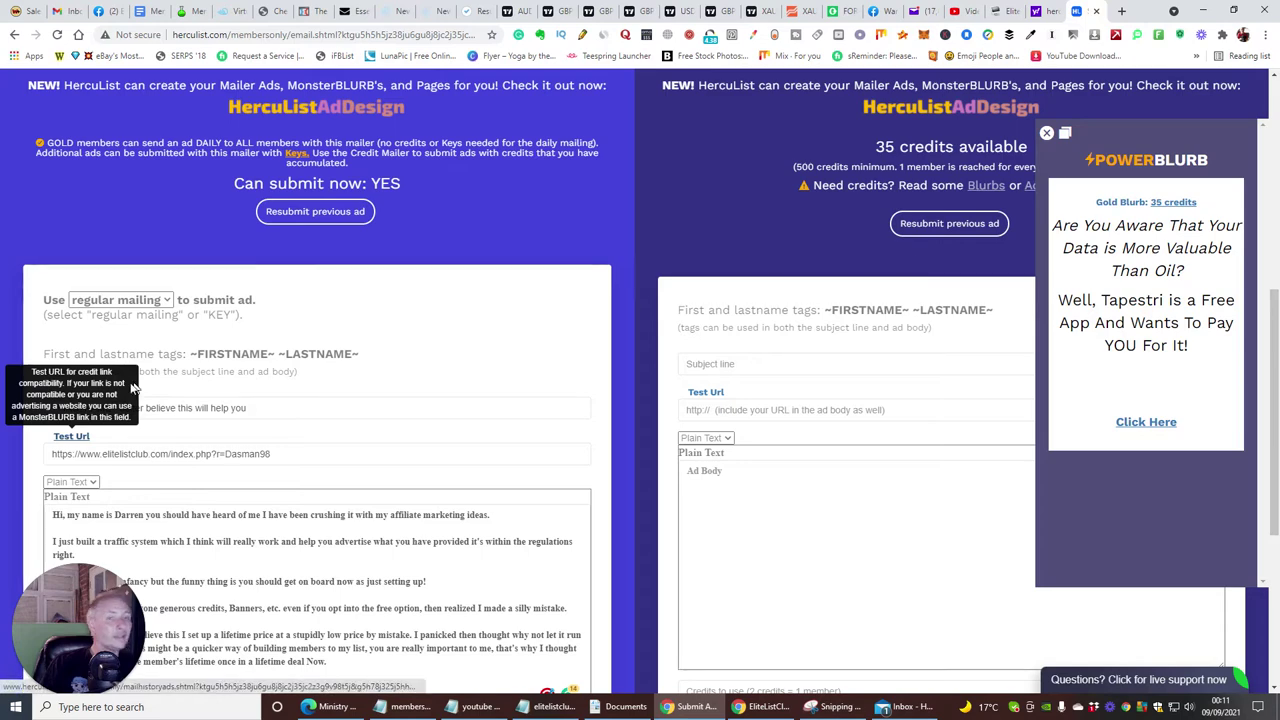
pyautogui.scroll(-4, 295, 390)
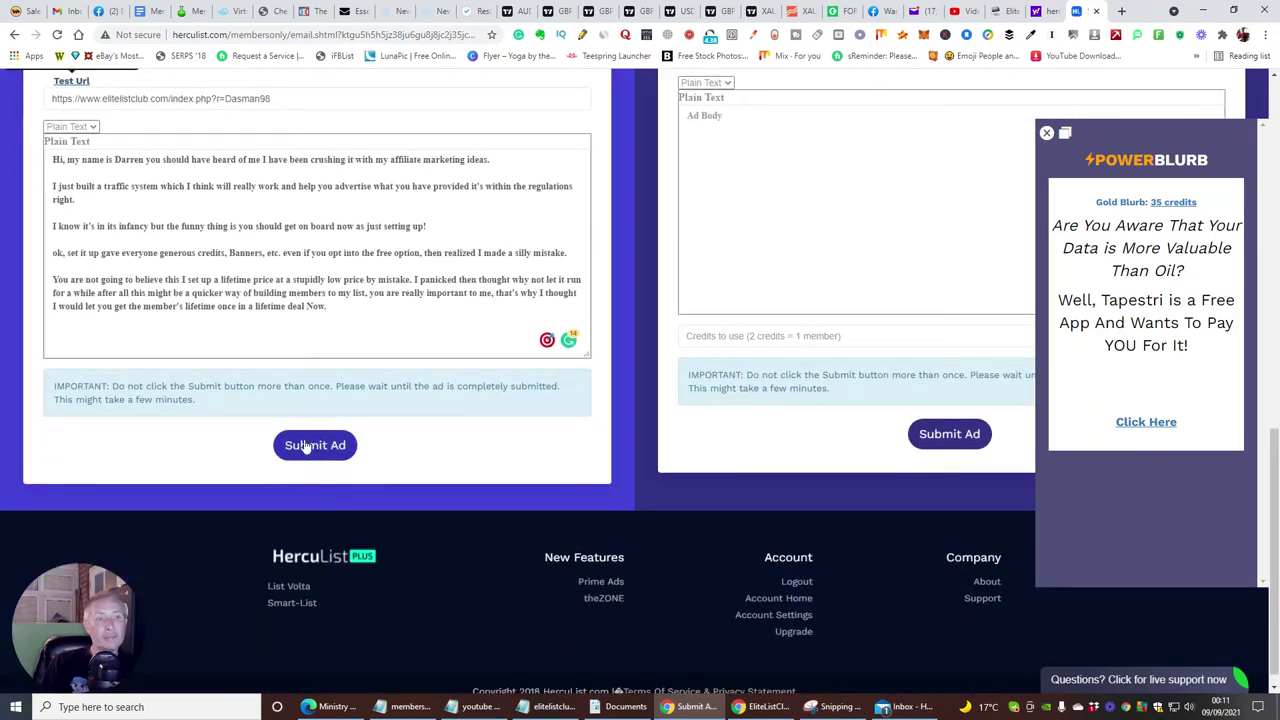
pyautogui.click(305, 447)
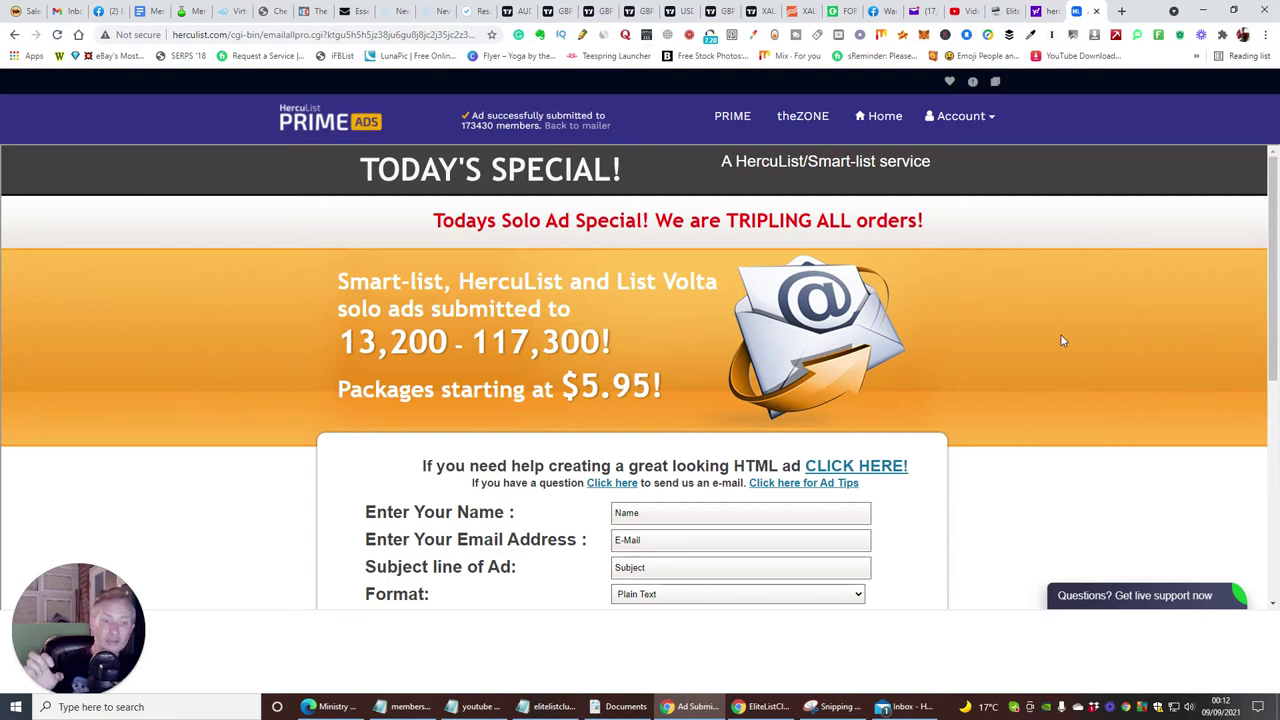
# - Switch to the Membership Madness JV Page browser tab
pyautogui.click(186, 10)
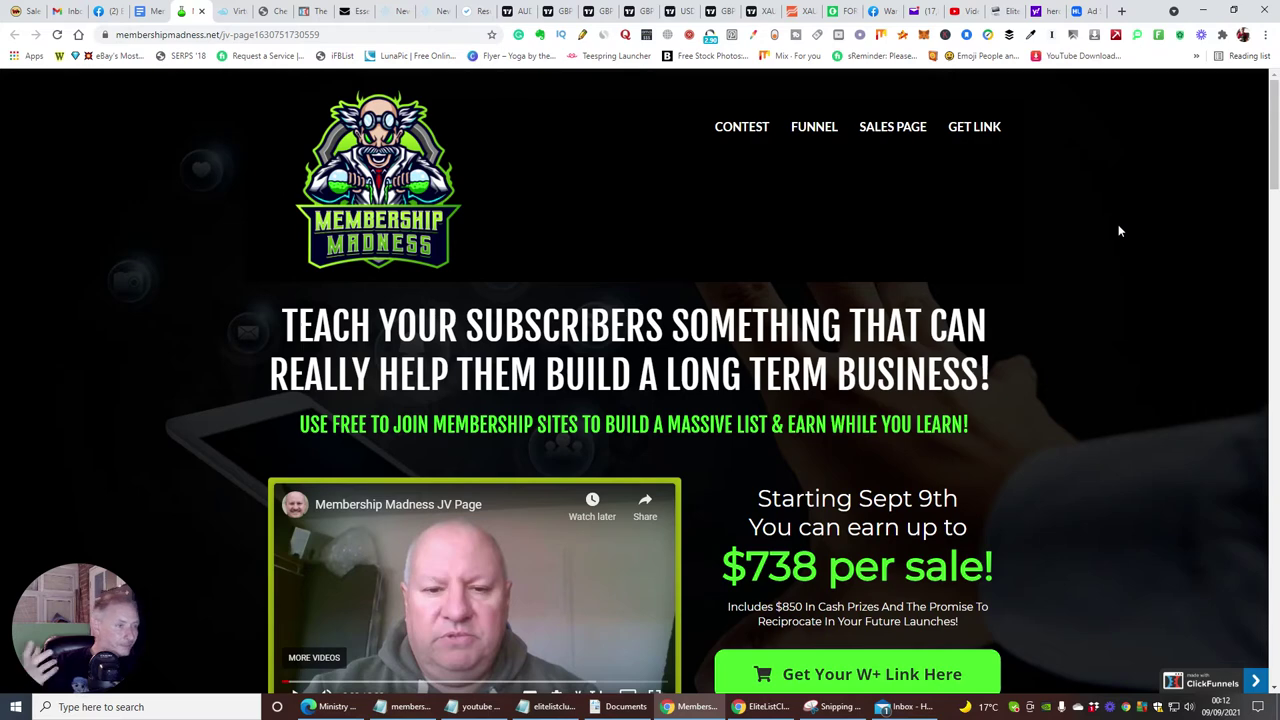
# - Scroll through the Membership Madness JV page to review its details
pyautogui.scroll(-1, 1119, 233)
pyautogui.scroll(2, 1119, 233)
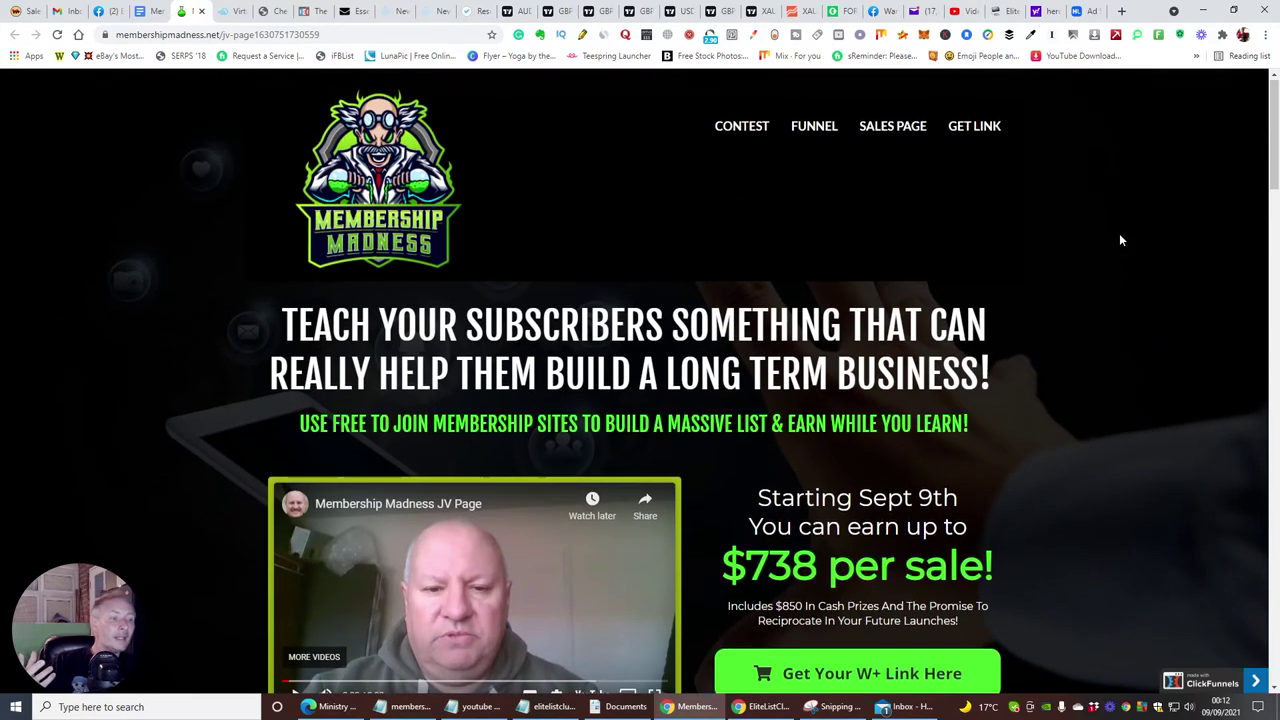
pyautogui.scroll(-1, 1120, 240)
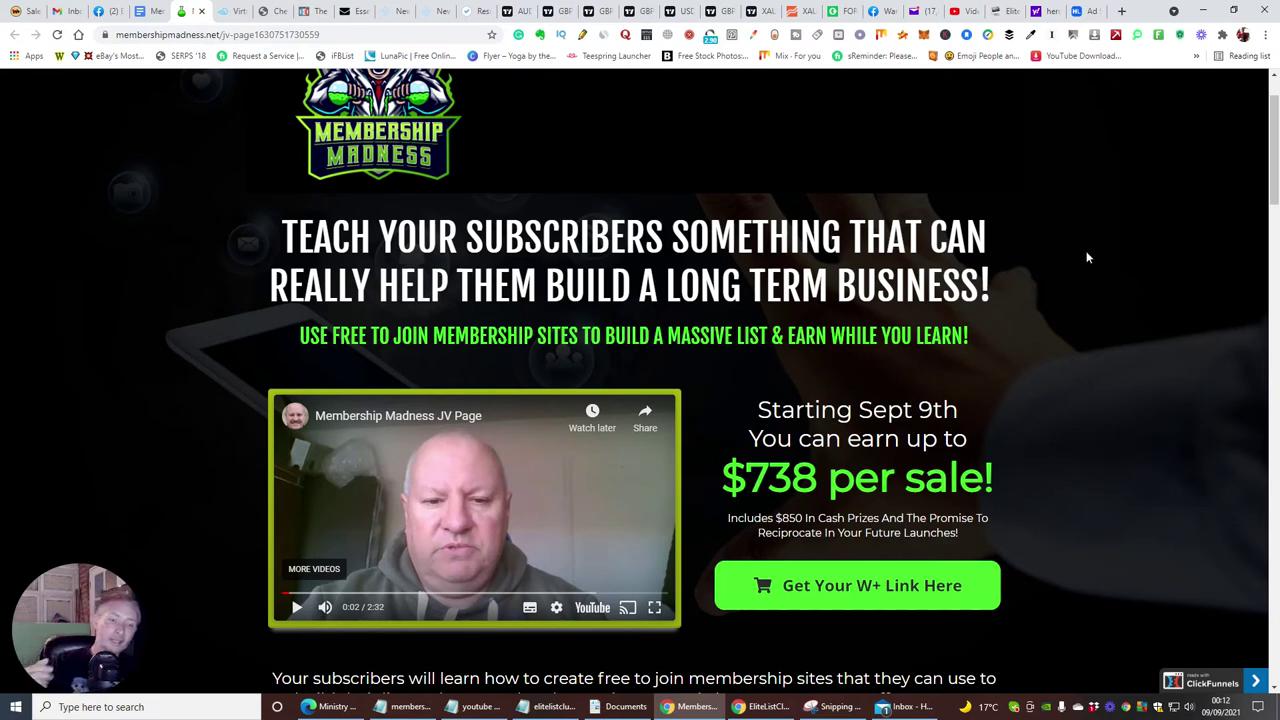
pyautogui.scroll(-1, 1087, 258)
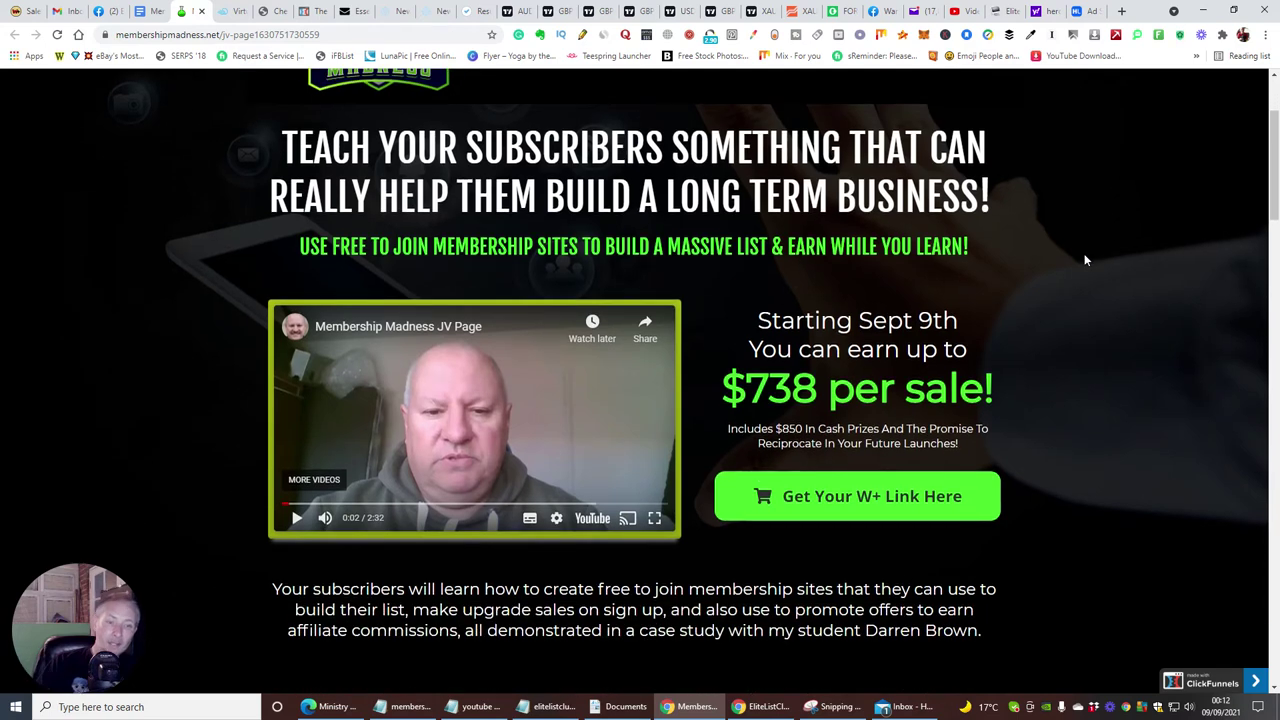
pyautogui.scroll(-8, 1085, 260)
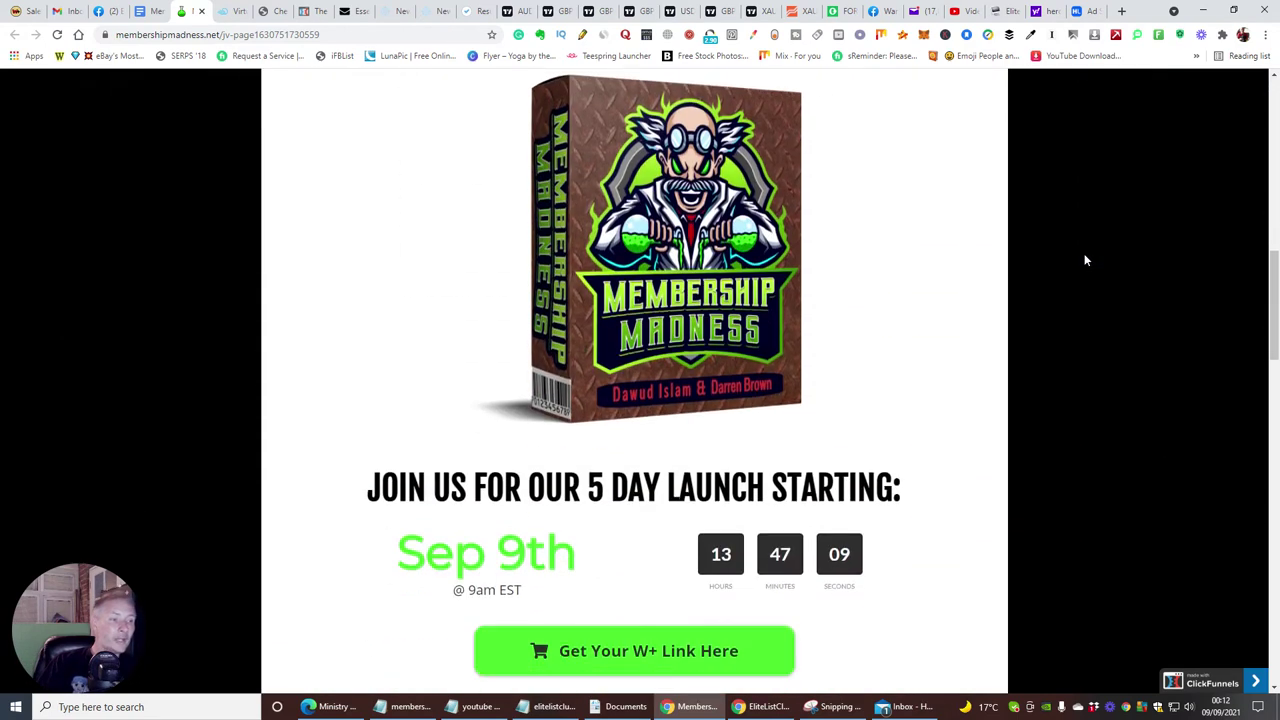
pyautogui.scroll(-2, 1085, 260)
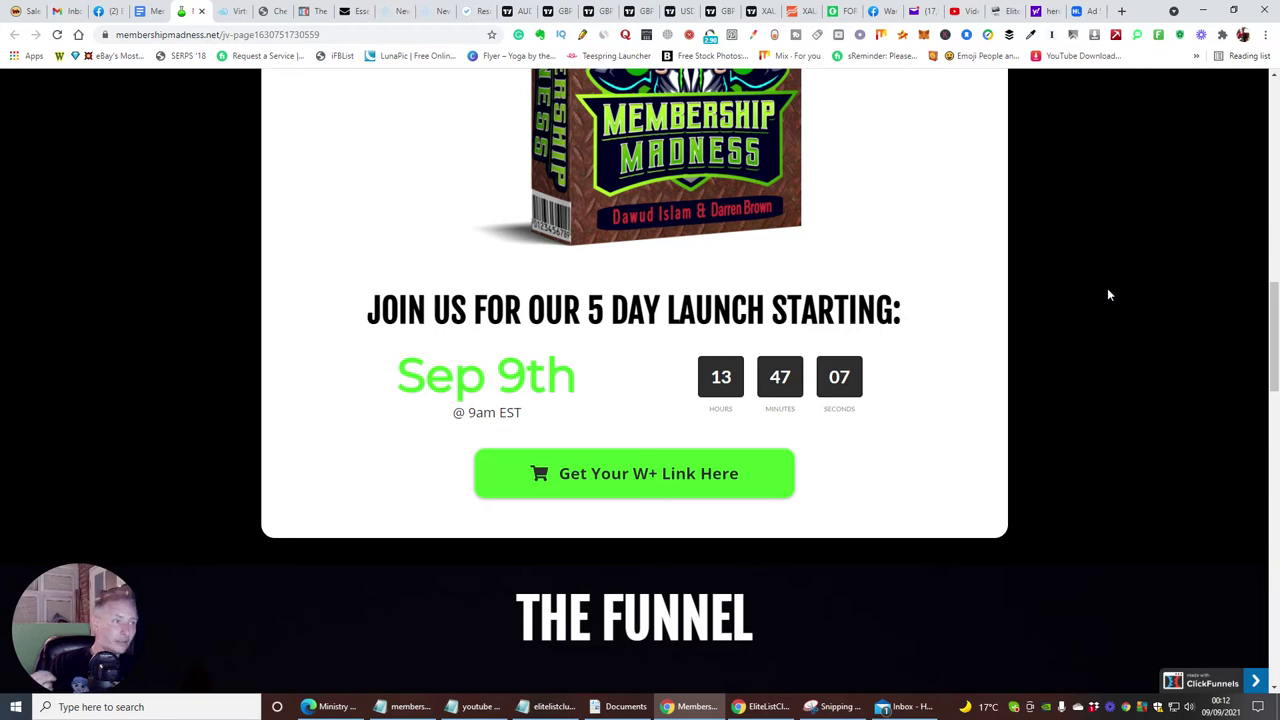
pyautogui.scroll(6, 1107, 288)
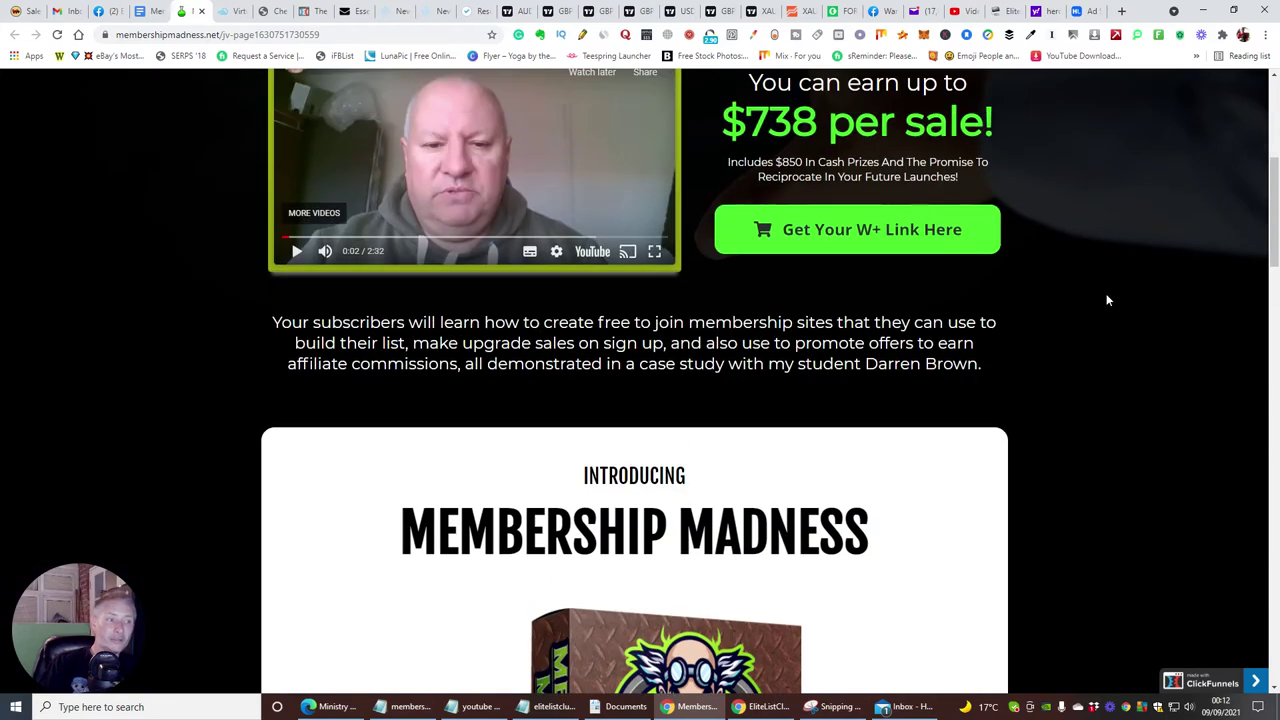
pyautogui.scroll(5, 1105, 290)
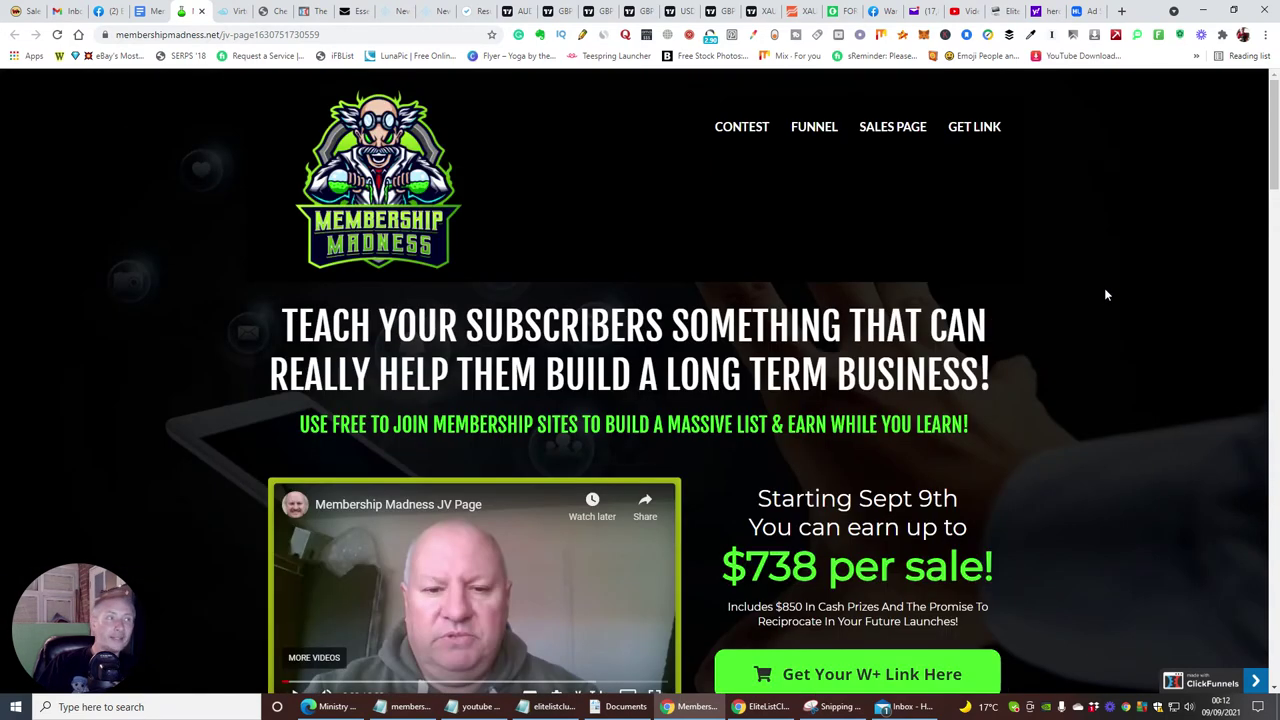
pyautogui.scroll(-1, 1105, 291)
pyautogui.scroll(1, 1105, 291)
# - Open the 'Learn How To Build A Successful Long Term Business' sales page and pause its video
pyautogui.click(900, 130)
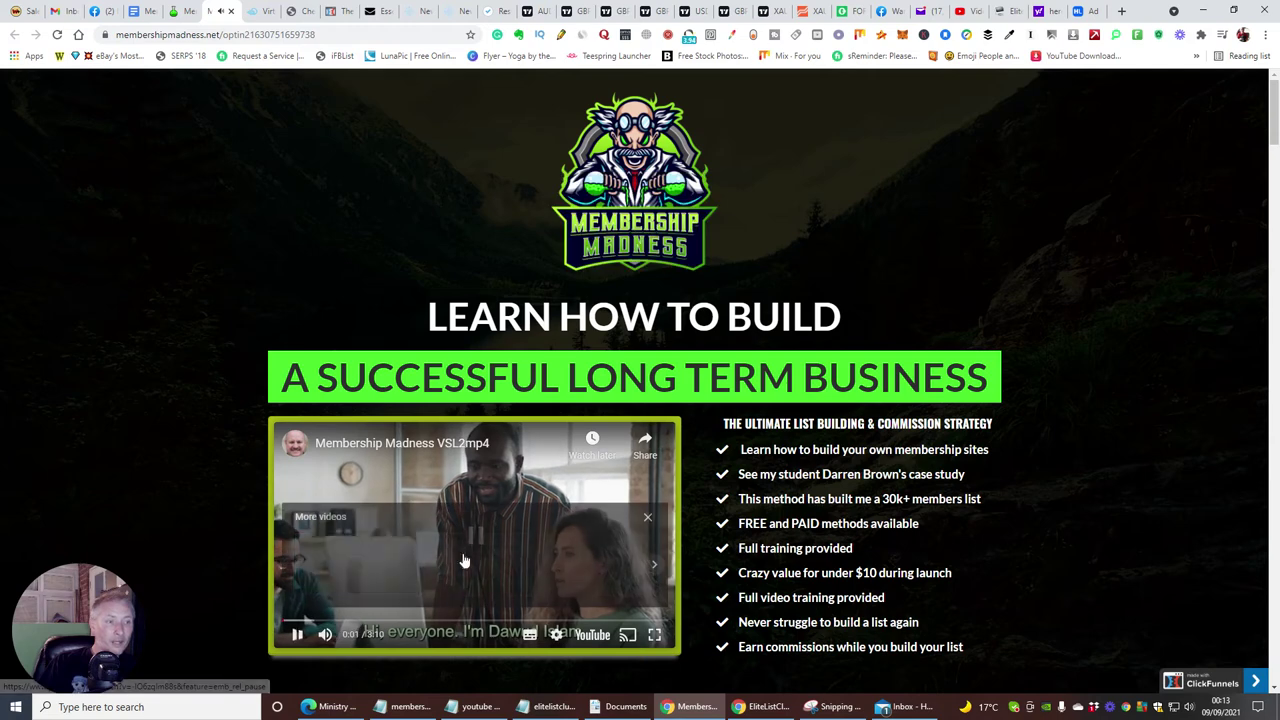
pyautogui.click(460, 552)
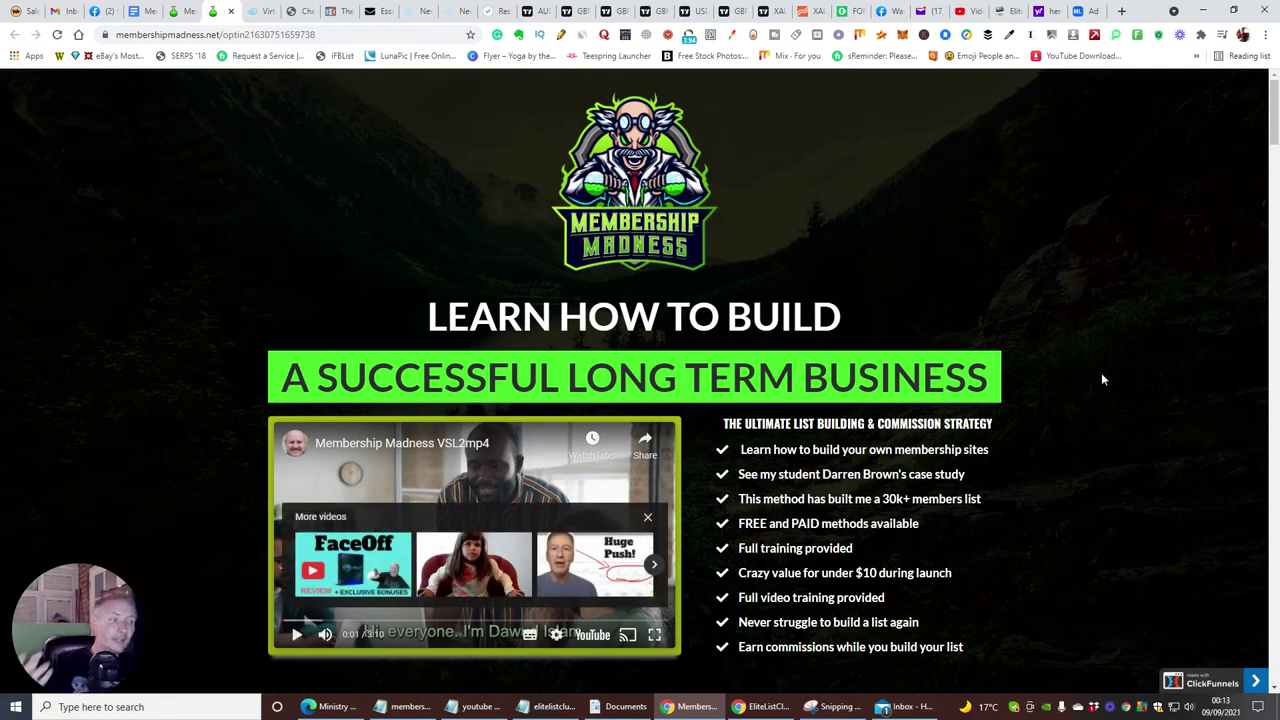
pyautogui.scroll(-2, 1106, 296)
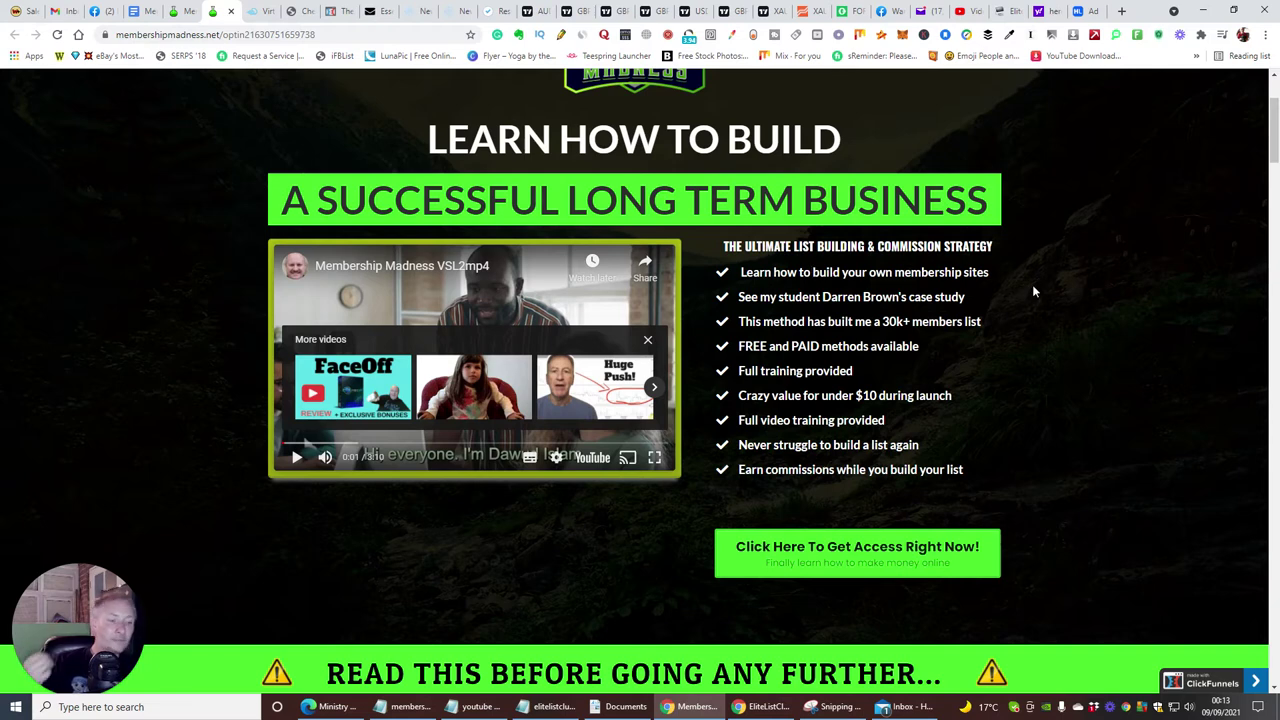
pyautogui.scroll(-1, 1035, 293)
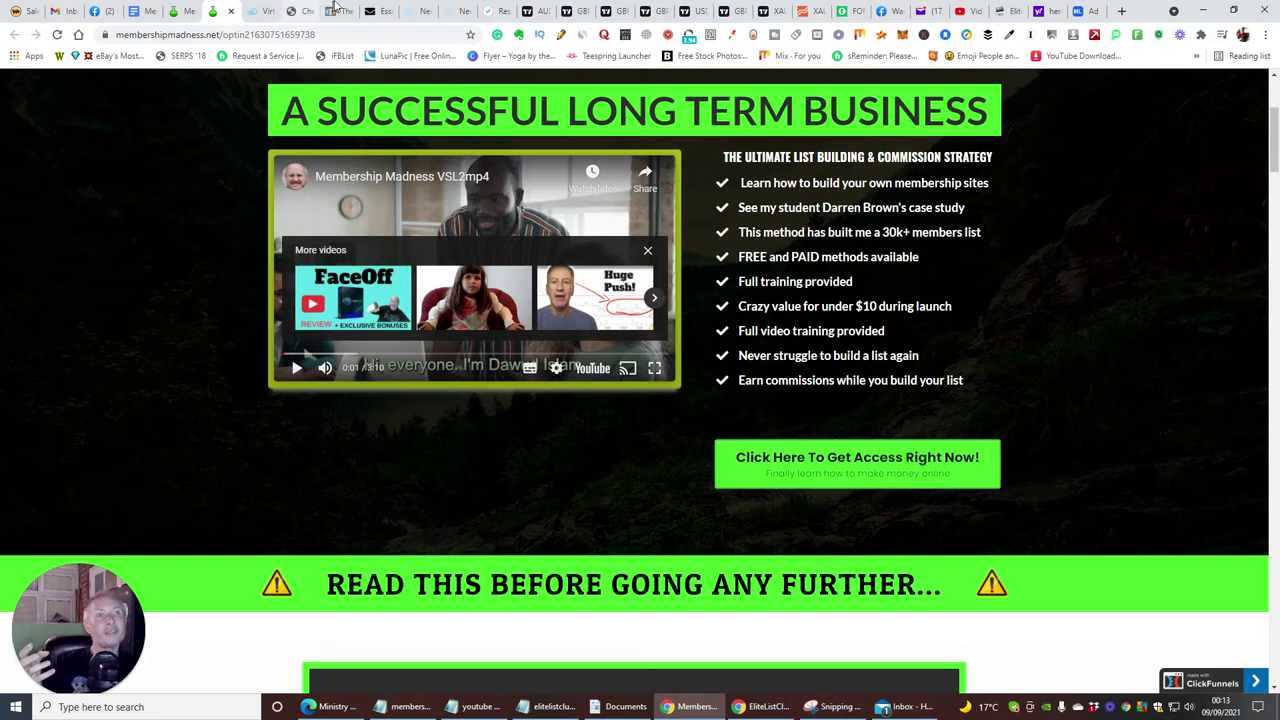
# - Switch to the Builderall membership welcome page and scroll to the member and overview videos
pyautogui.click(337, 11)
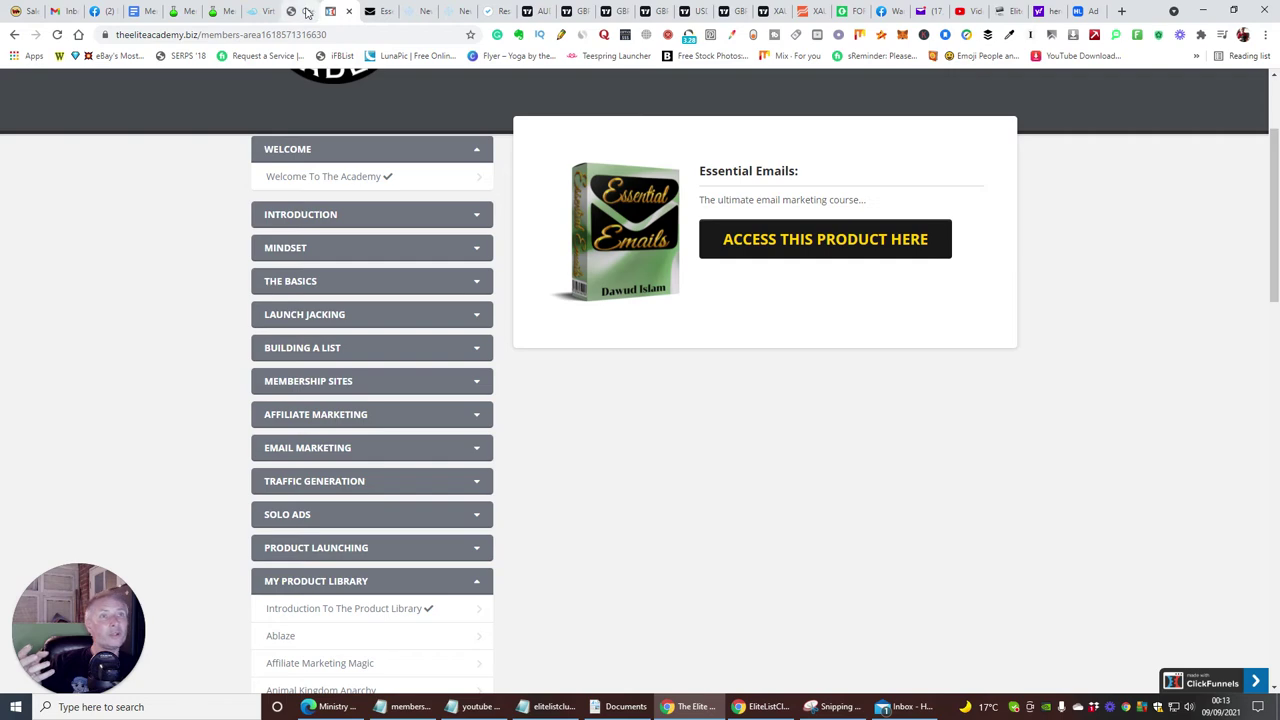
pyautogui.click(298, 11)
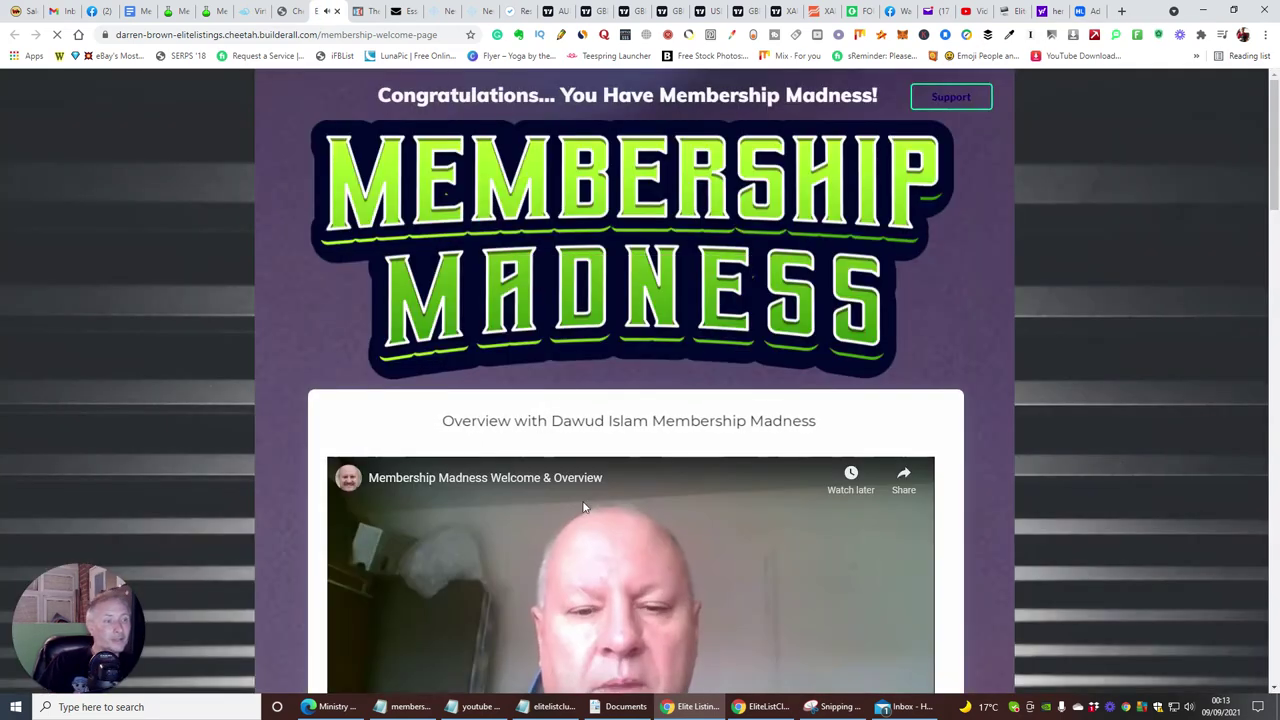
pyautogui.scroll(-1, 632, 600)
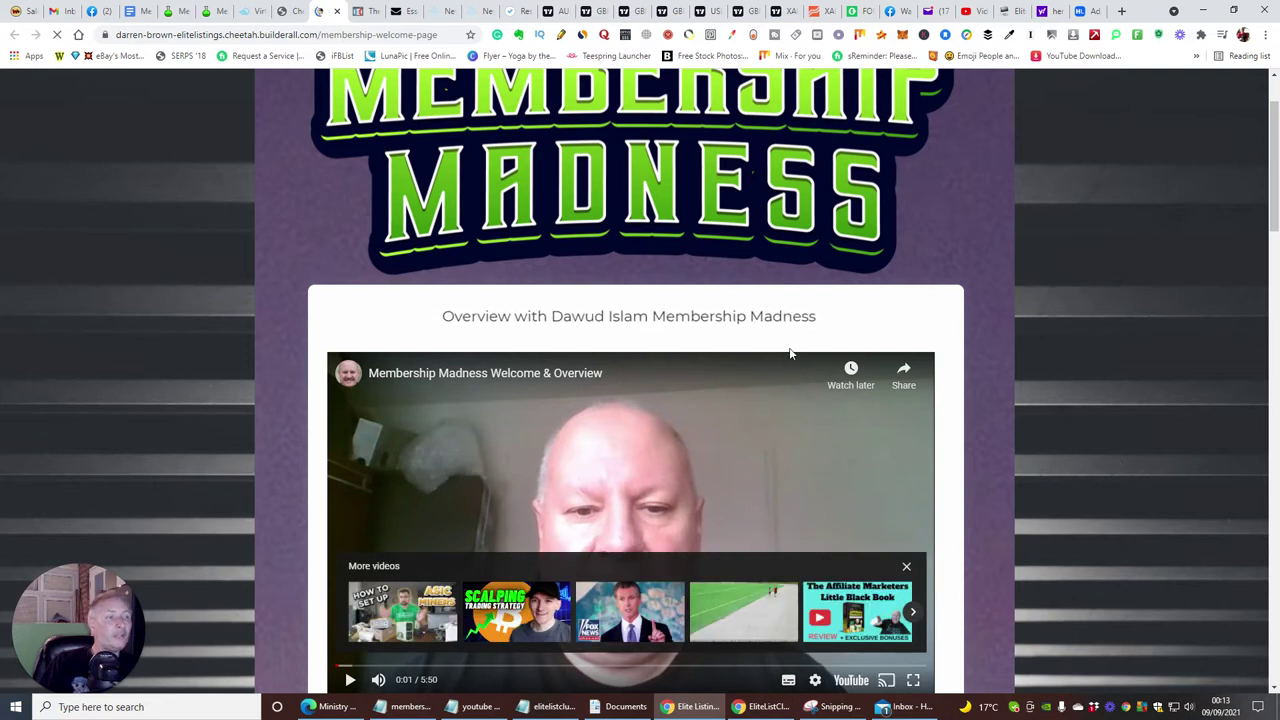
pyautogui.scroll(1, 800, 300)
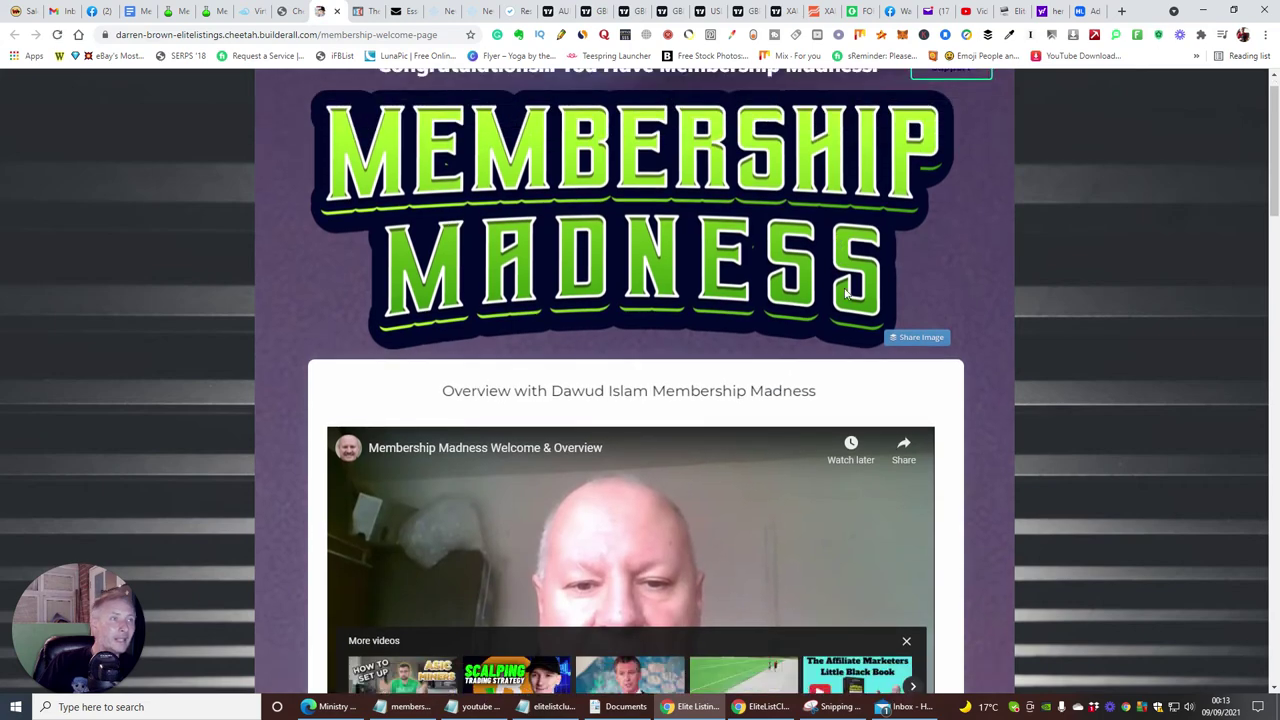
pyautogui.scroll(-6, 845, 300)
pyautogui.scroll(4, 840, 330)
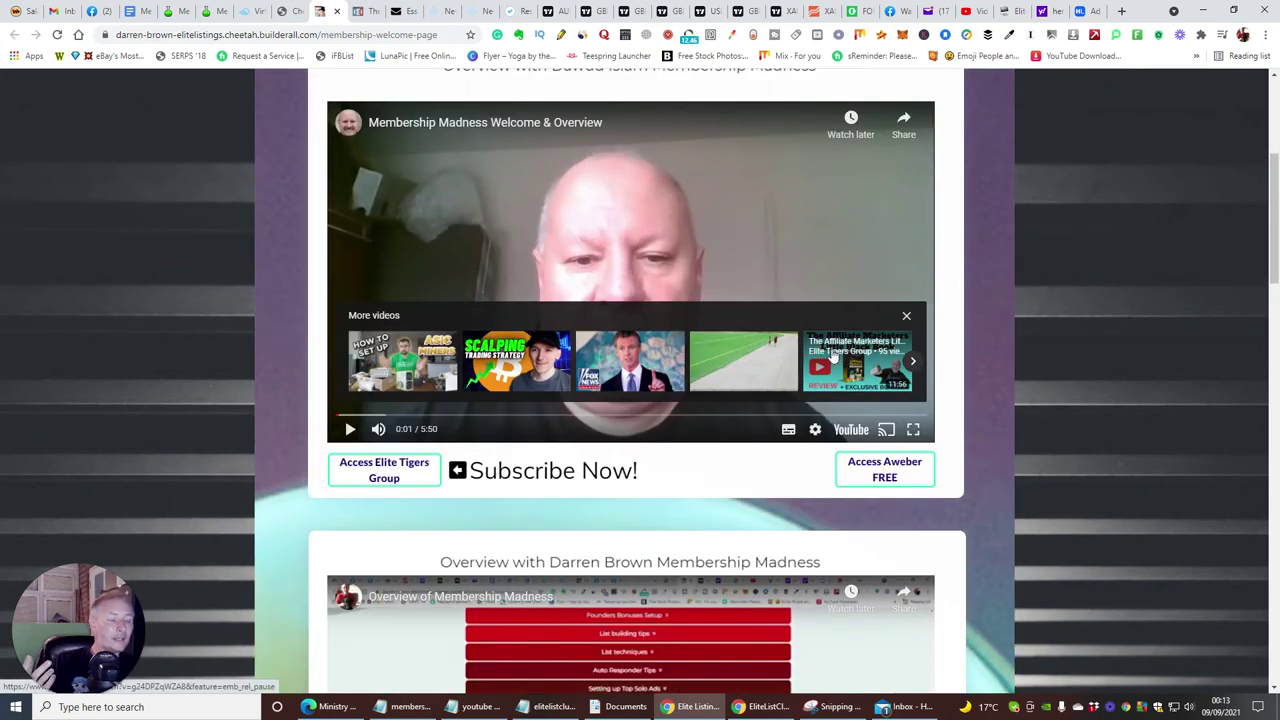
pyautogui.scroll(-1, 810, 362)
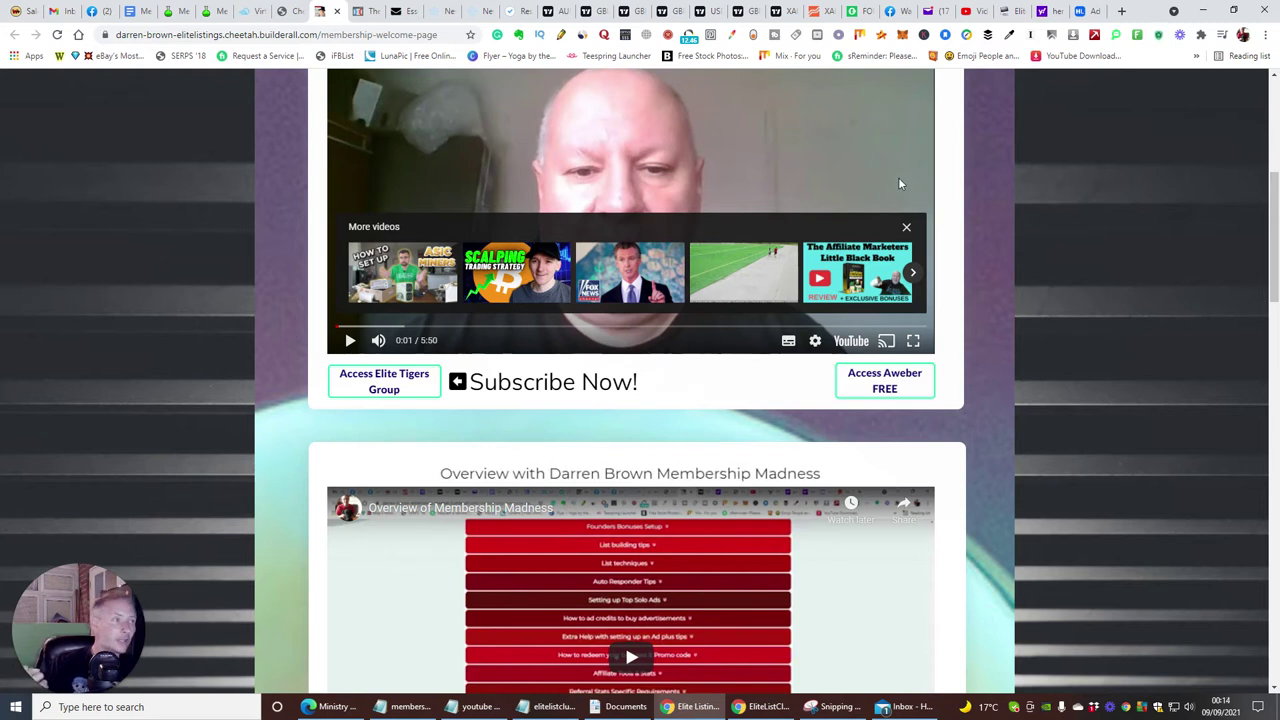
# - Expand the green 'The free option & the Paid Option of having your membership site' section
pyautogui.scroll(-5, 838, 200)
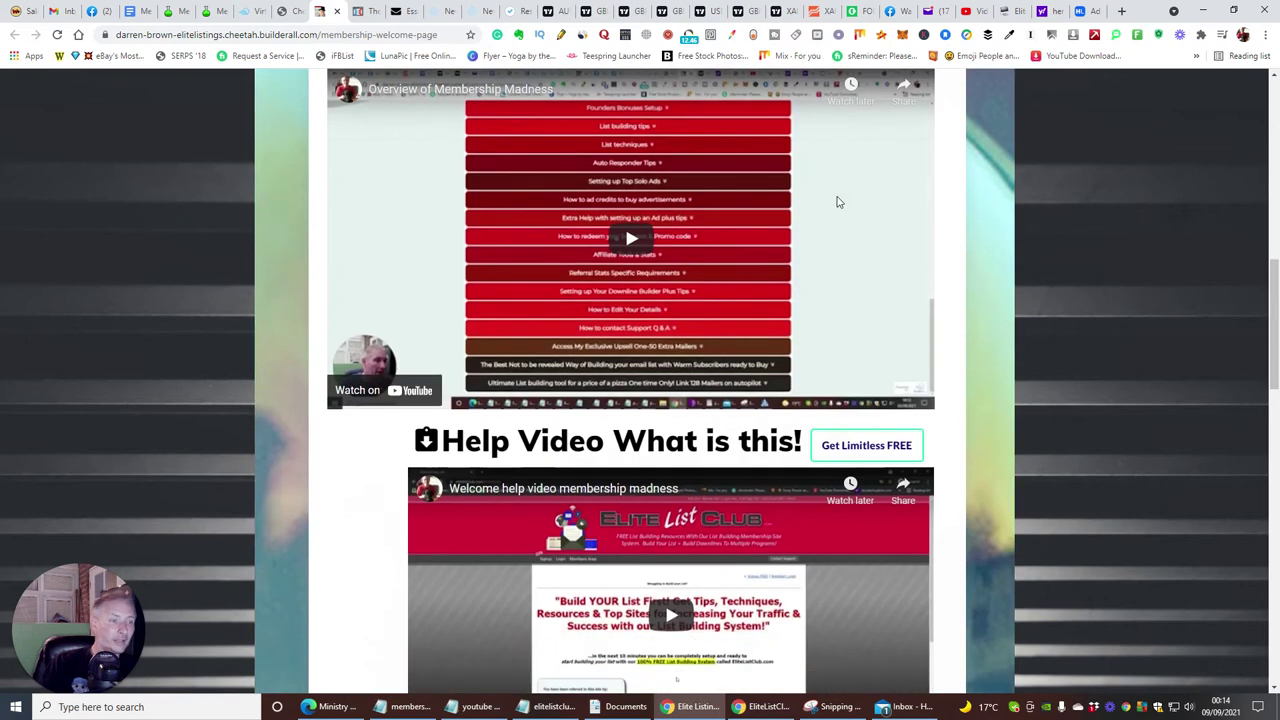
pyautogui.scroll(2, 838, 204)
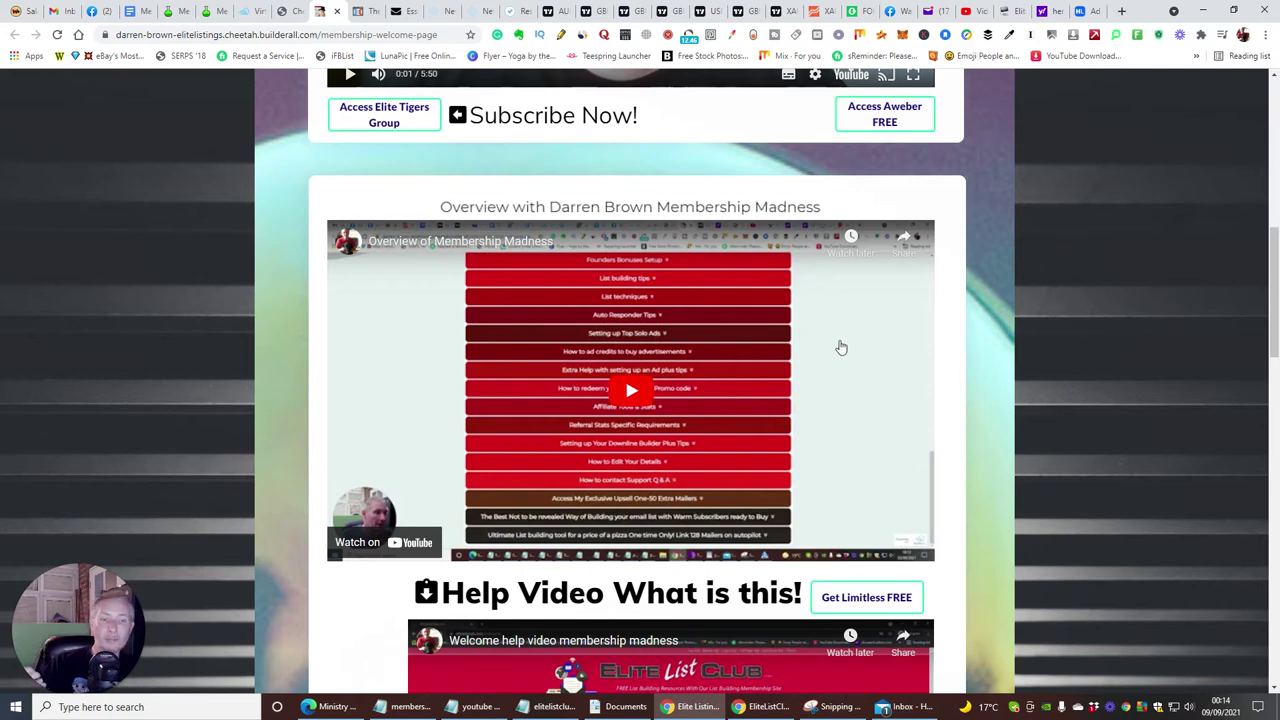
pyautogui.scroll(-3, 845, 345)
pyautogui.scroll(-1, 800, 360)
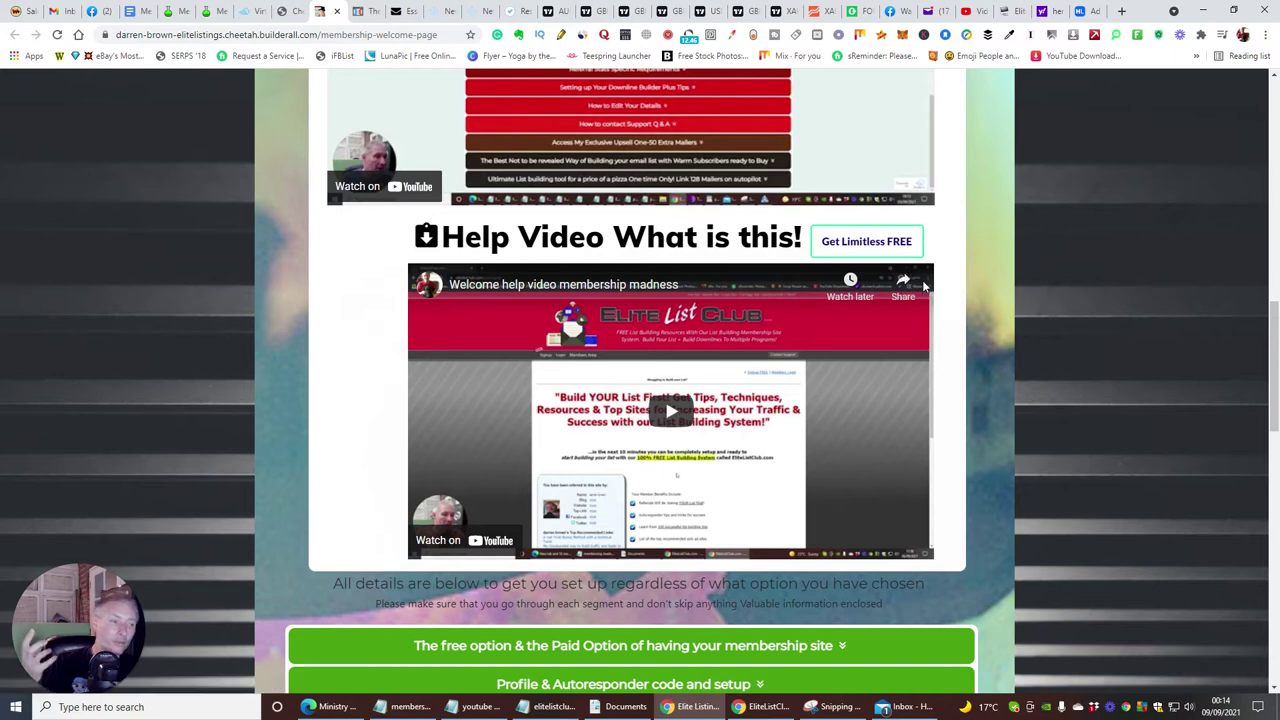
pyautogui.scroll(-3, 1018, 297)
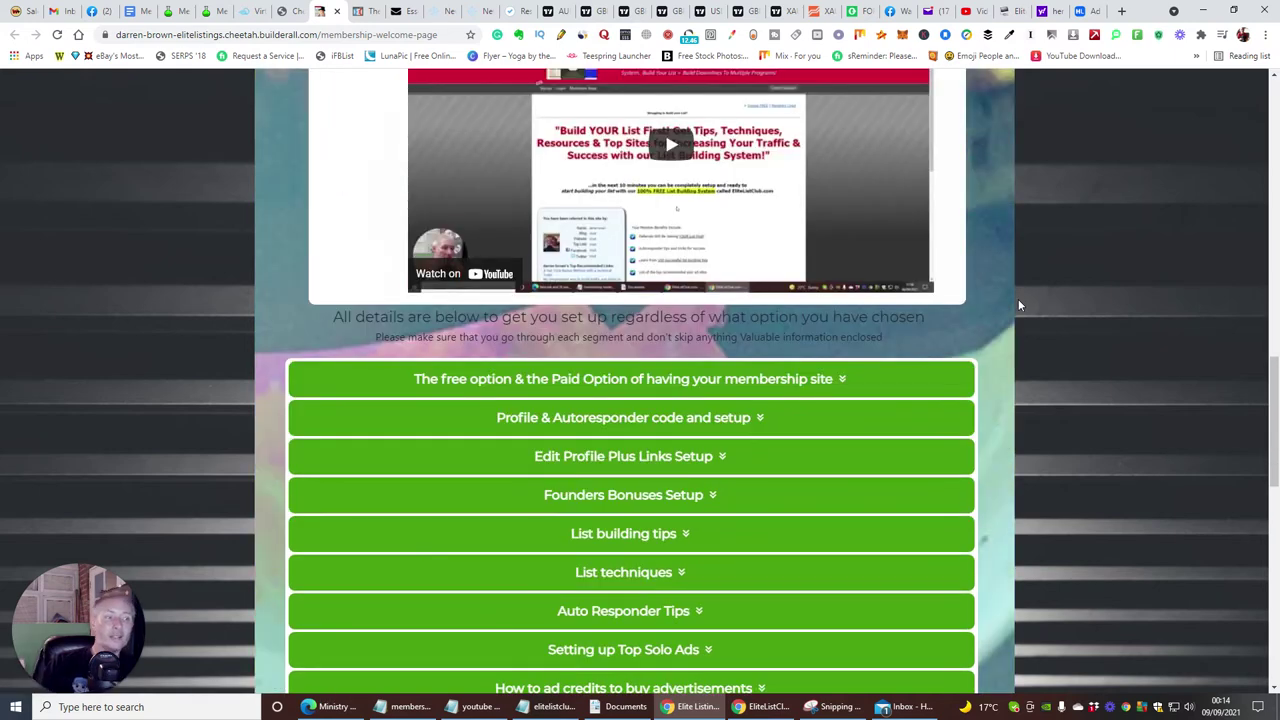
pyautogui.scroll(-3, 652, 377)
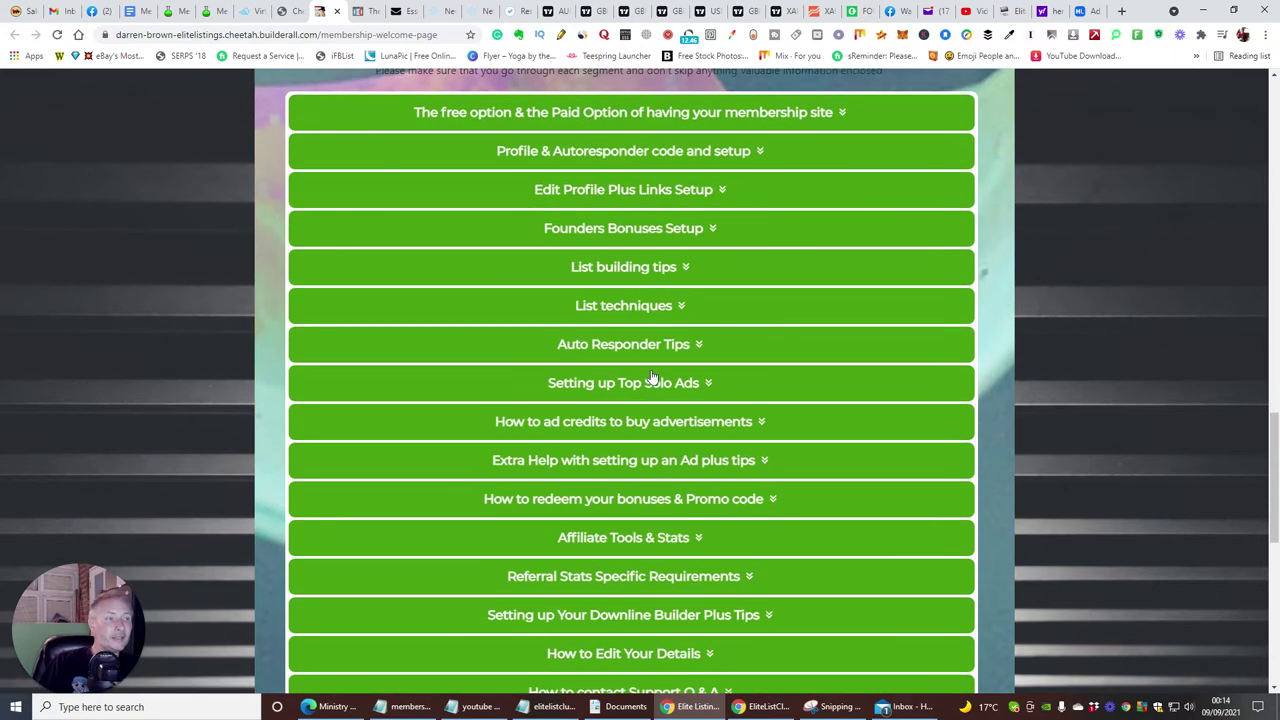
pyautogui.scroll(-3, 652, 377)
pyautogui.scroll(5, 603, 431)
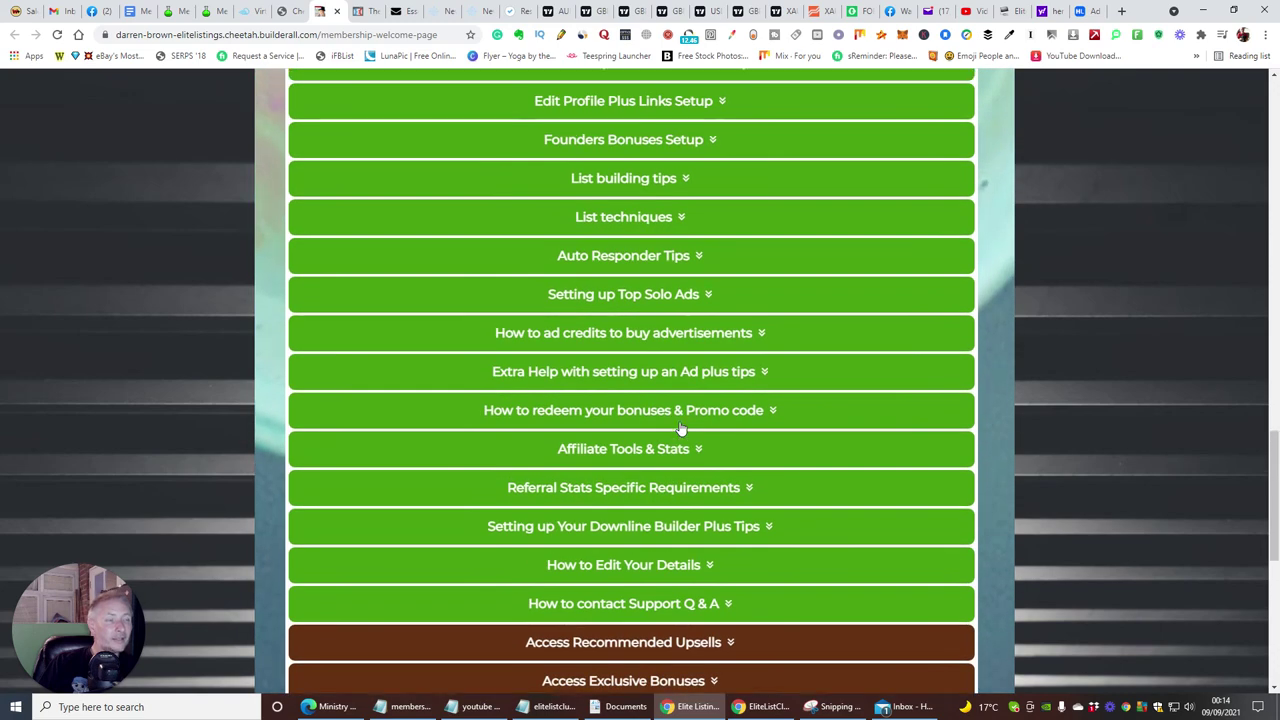
pyautogui.scroll(-2, 680, 432)
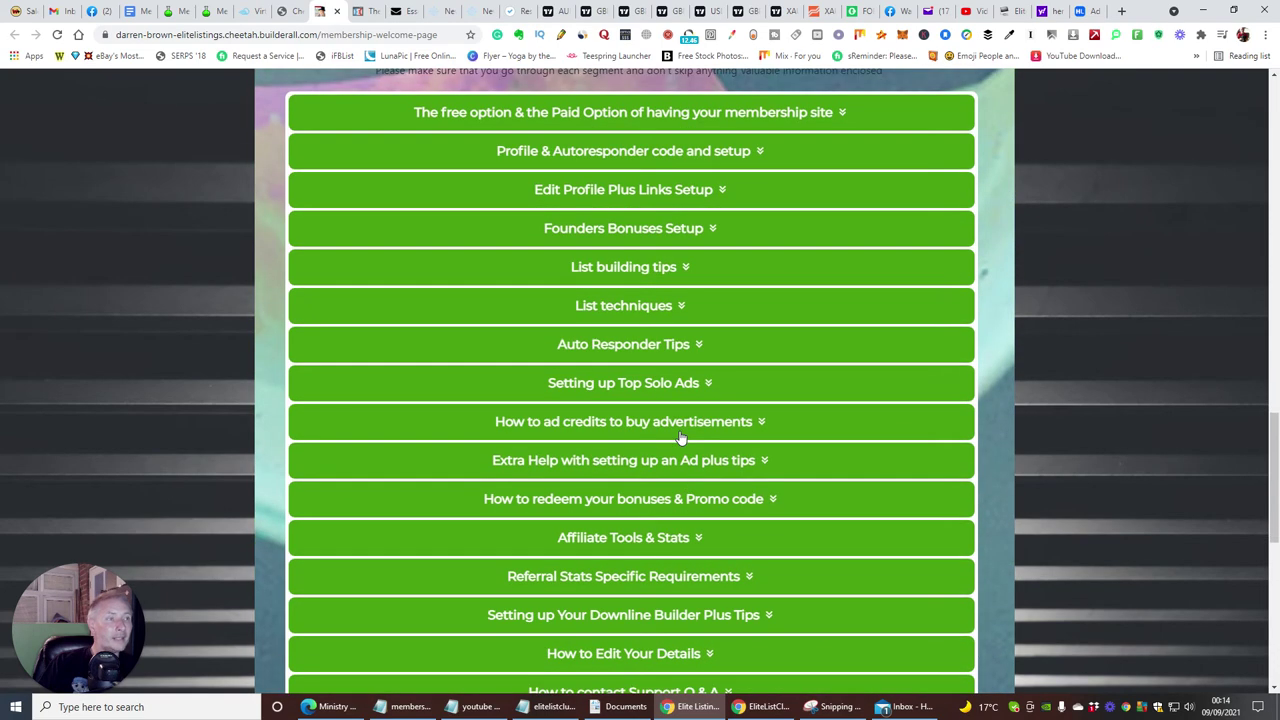
pyautogui.click(548, 113)
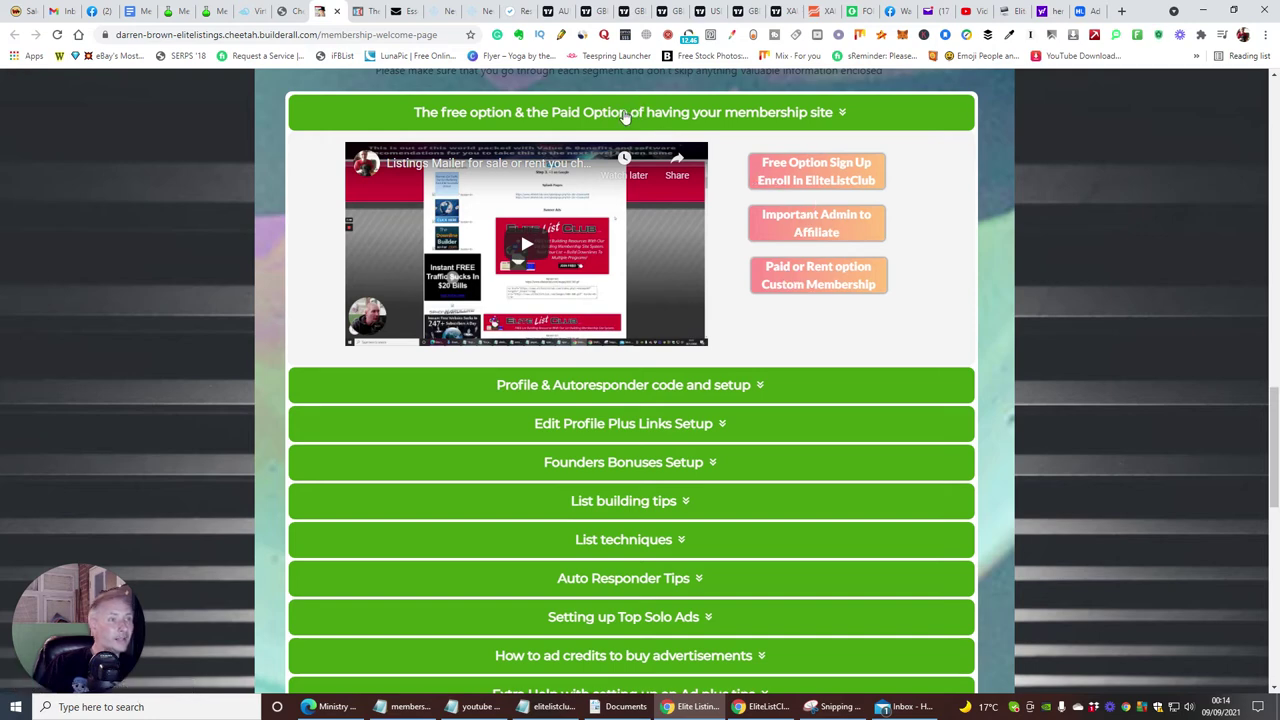
# - Collapse the free and paid options section and briefly check Profile & Autoresponder setup
pyautogui.click(591, 112)
pyautogui.click(571, 151)
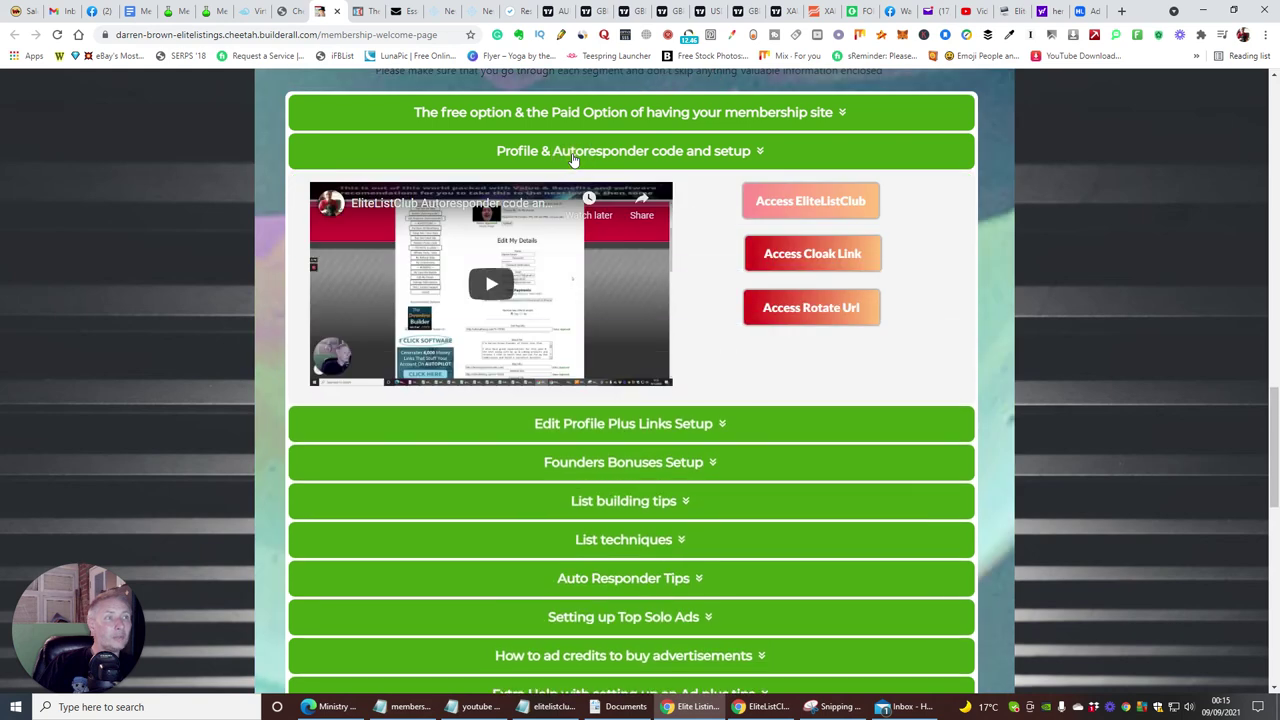
pyautogui.click(574, 157)
pyautogui.scroll(-3, 566, 203)
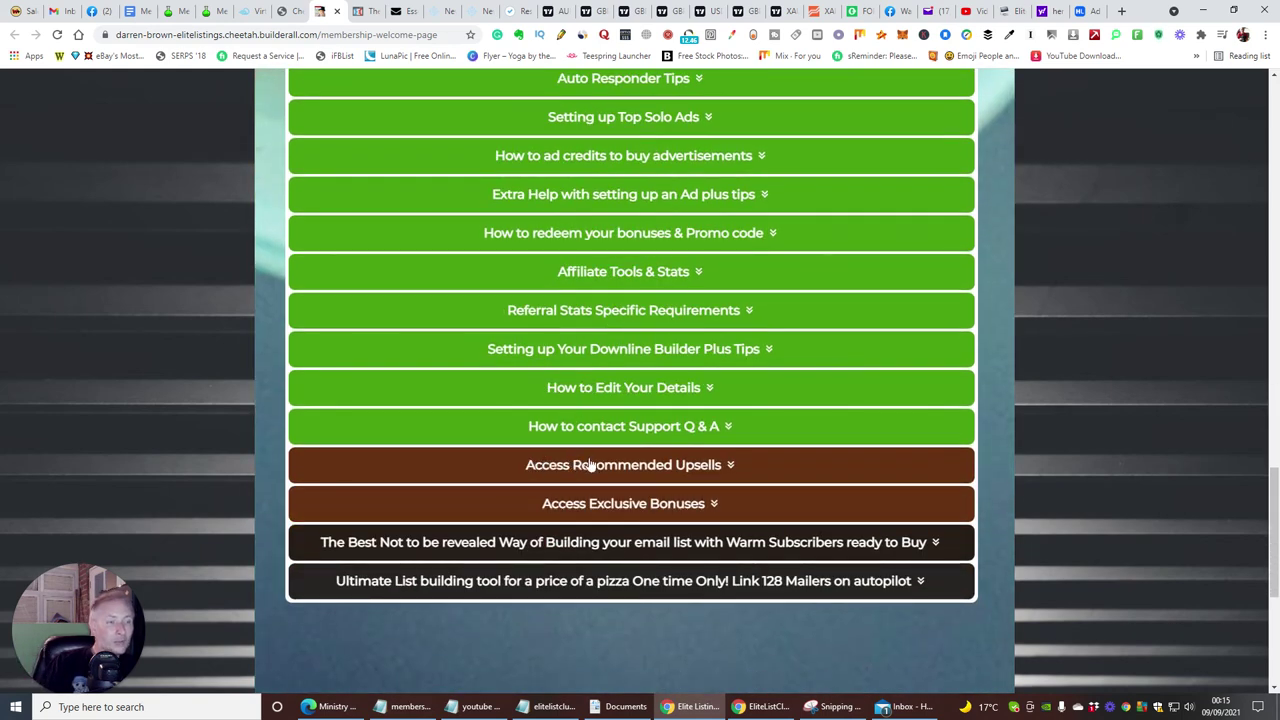
# - Check Recommended Upsells, then expand Access Exclusive Bonuses listing Cashlist Creator and Leopard List
pyautogui.click(611, 464)
pyautogui.scroll(-6, 695, 470)
pyautogui.scroll(5, 689, 495)
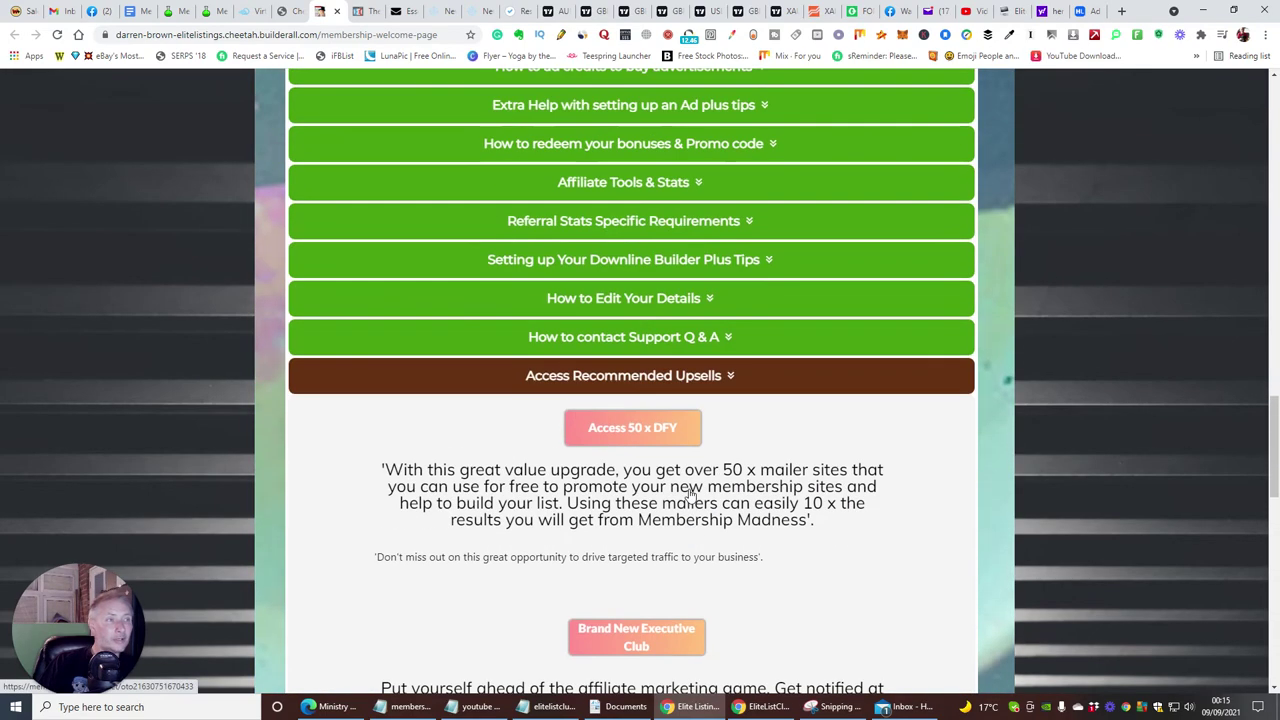
pyautogui.click(636, 377)
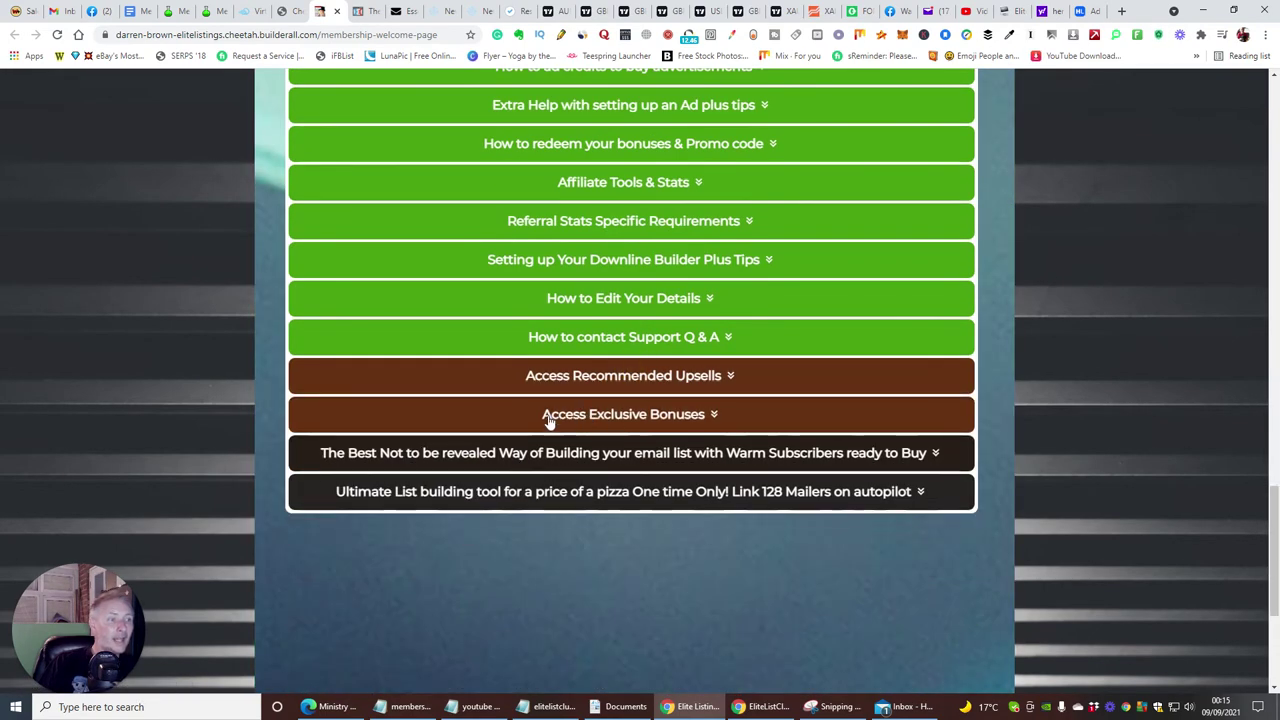
pyautogui.click(480, 410)
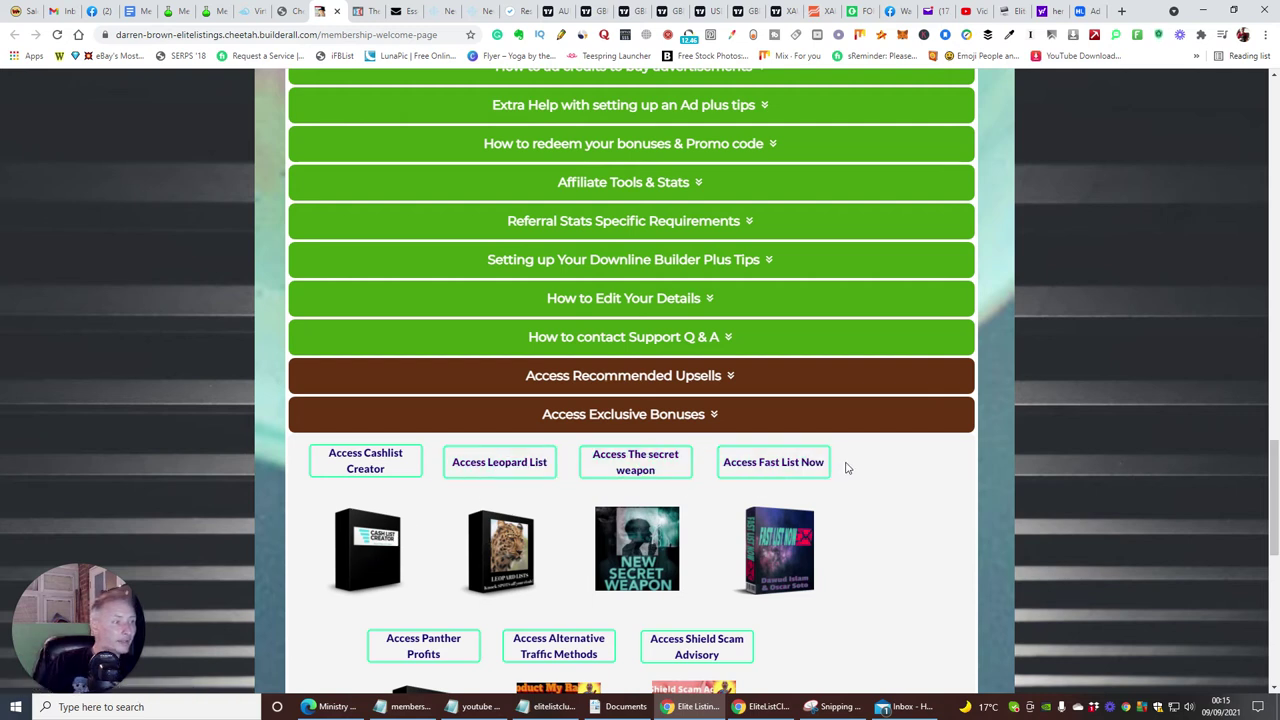
pyautogui.scroll(-3, 858, 490)
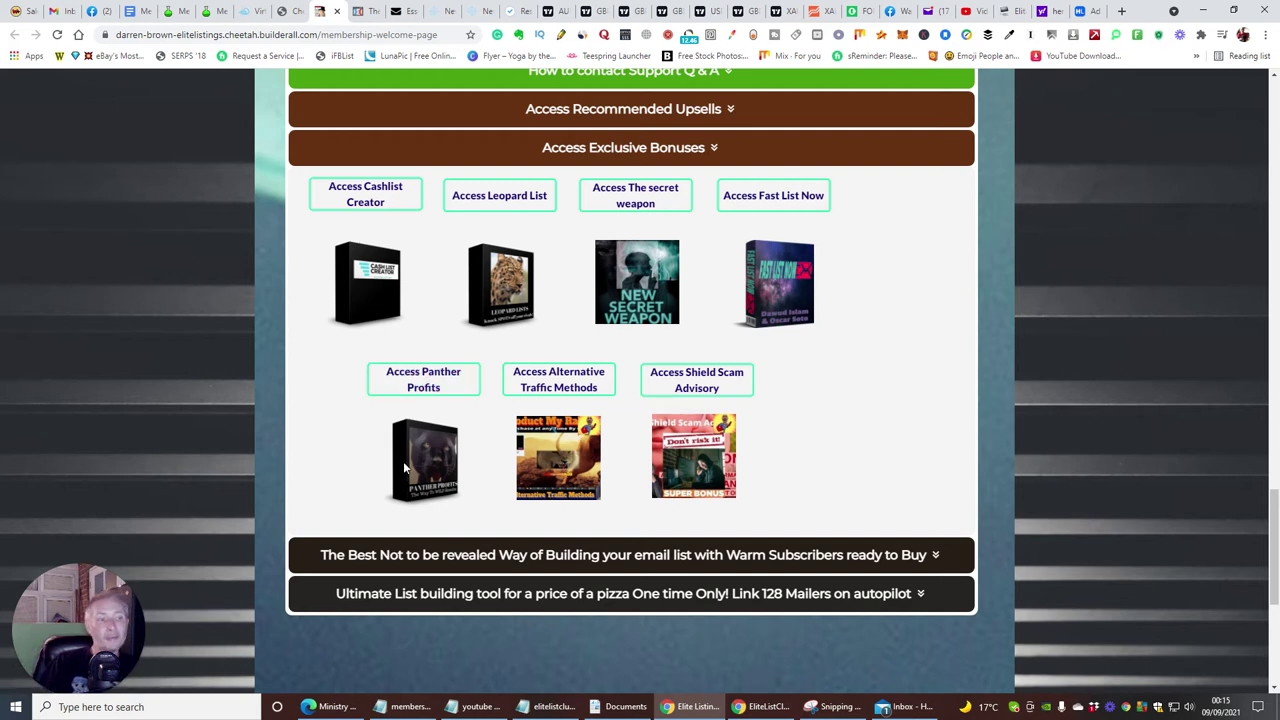
# - Collapse Access Exclusive Bonuses and return to the welcome banner and overview video
pyautogui.click(604, 151)
pyautogui.scroll(4, 772, 479)
pyautogui.scroll(11, 811, 497)
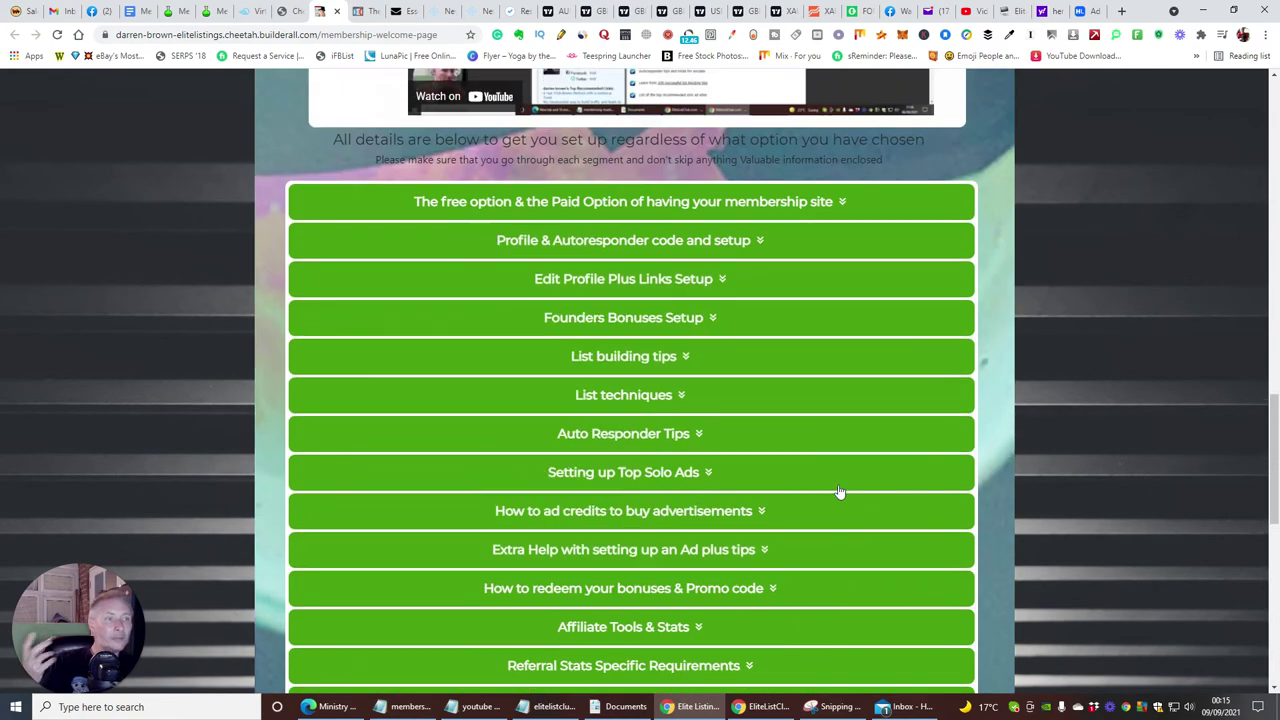
pyautogui.scroll(5, 849, 500)
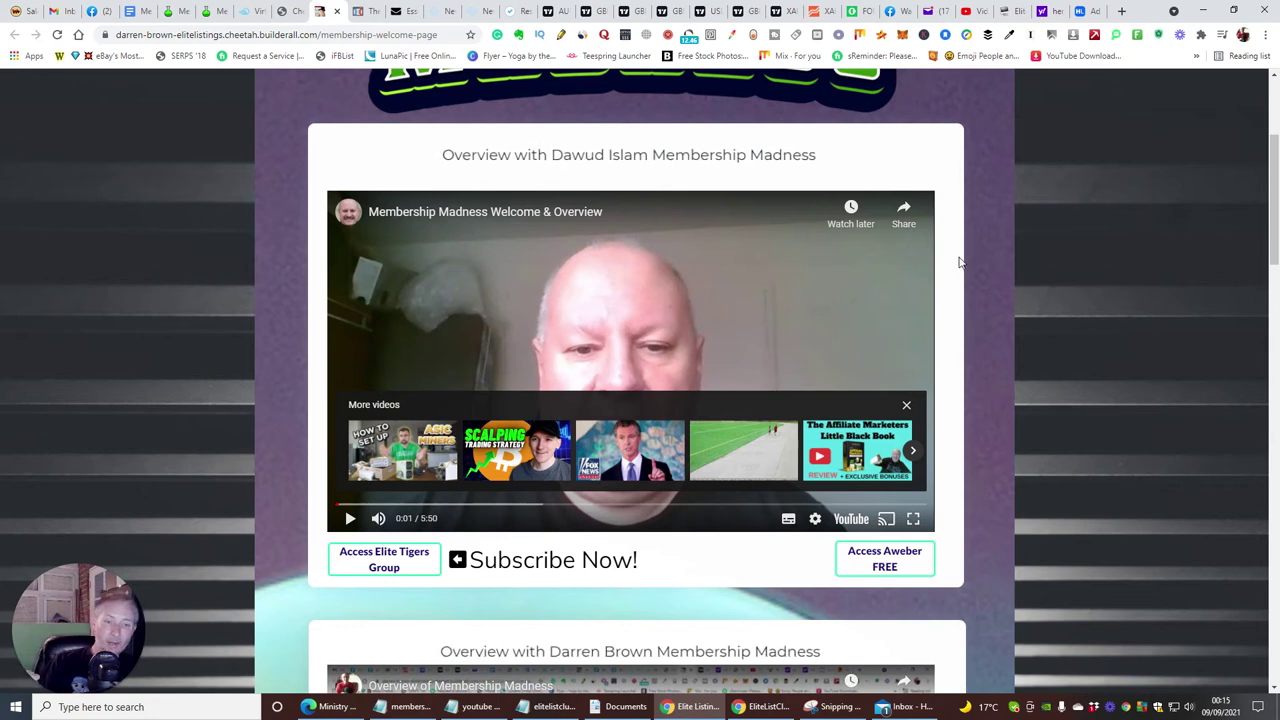
pyautogui.scroll(3, 958, 262)
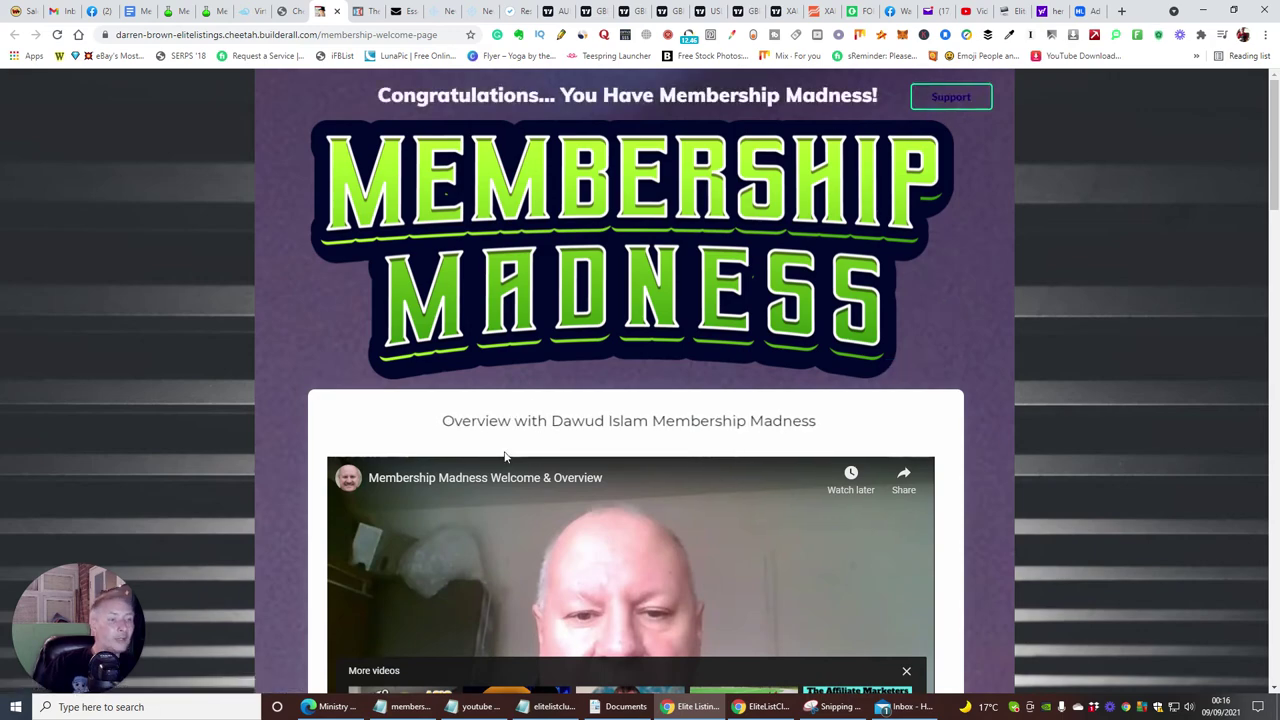
pyautogui.scroll(-20, 505, 459)
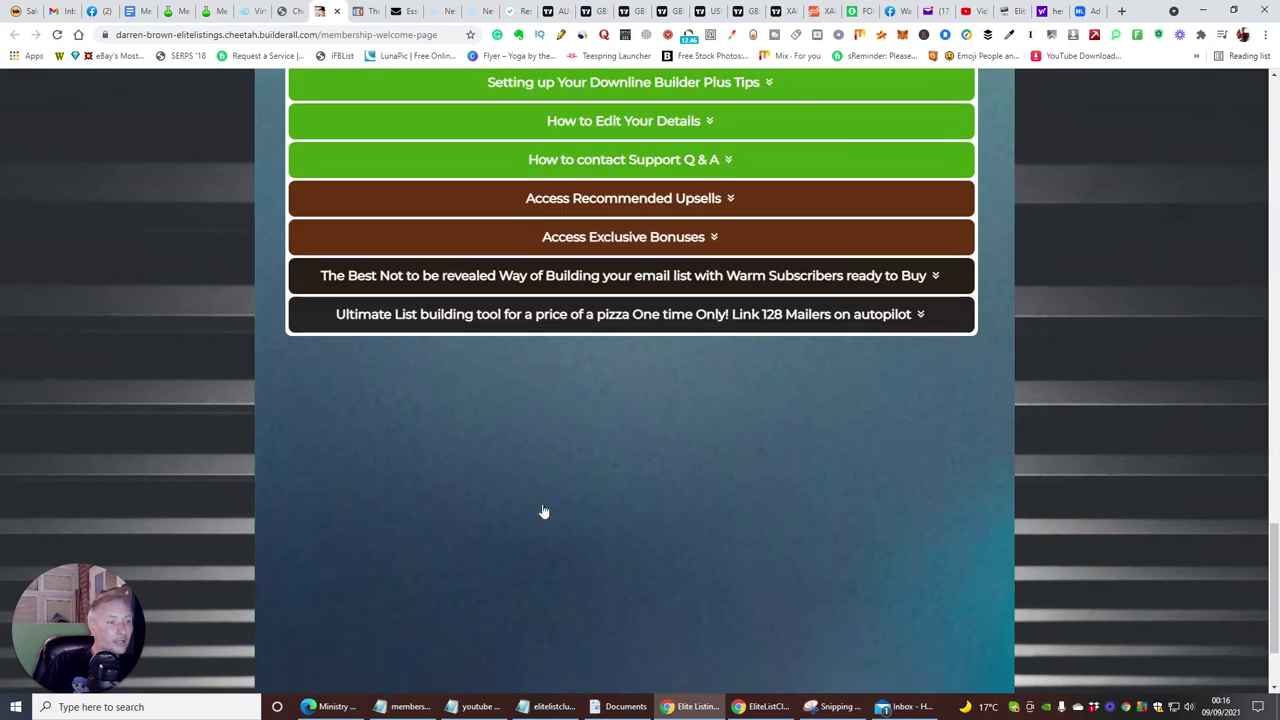
pyautogui.scroll(20, 551, 519)
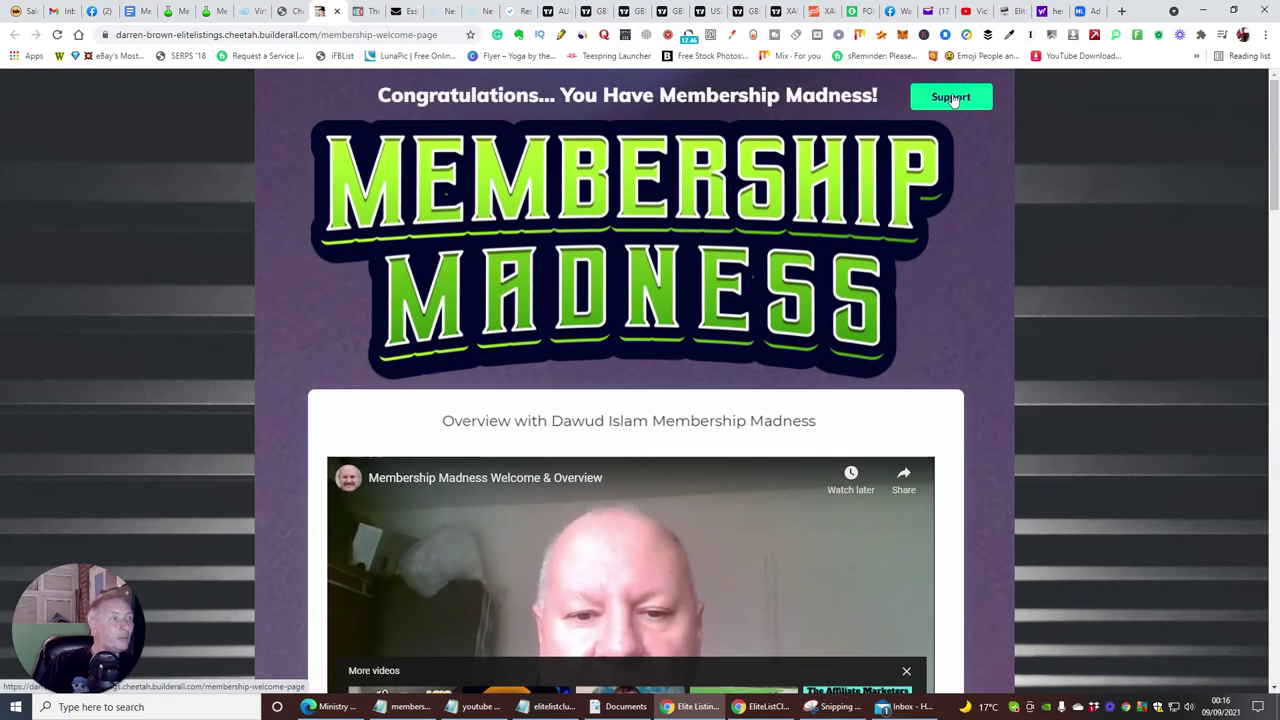
pyautogui.hotkey('alt', 'Tab')
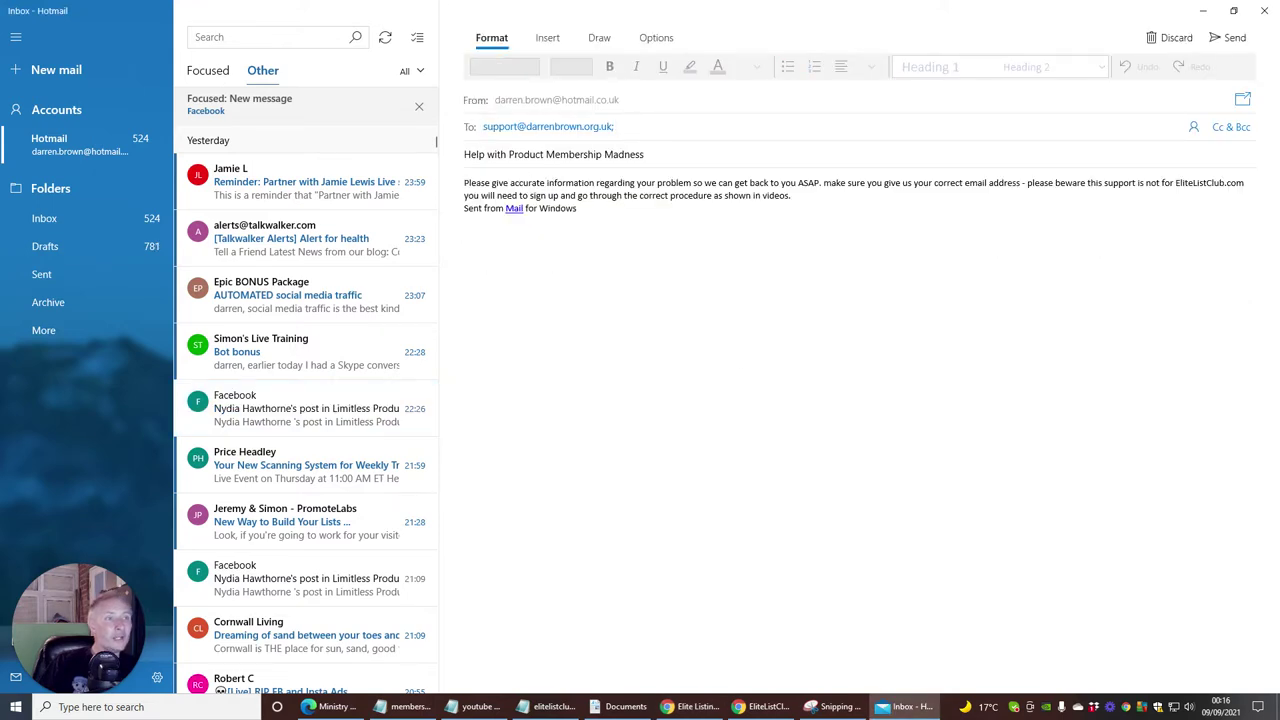
pyautogui.click(472, 230)
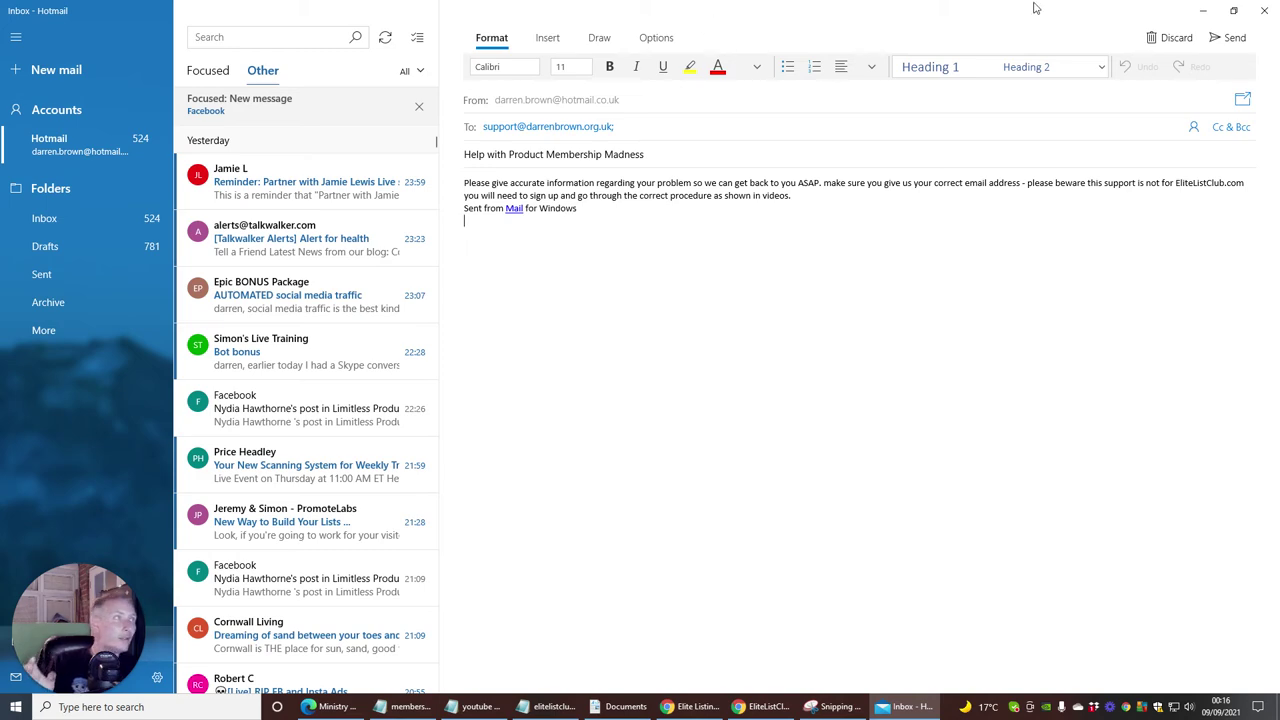
pyautogui.click(1264, 10)
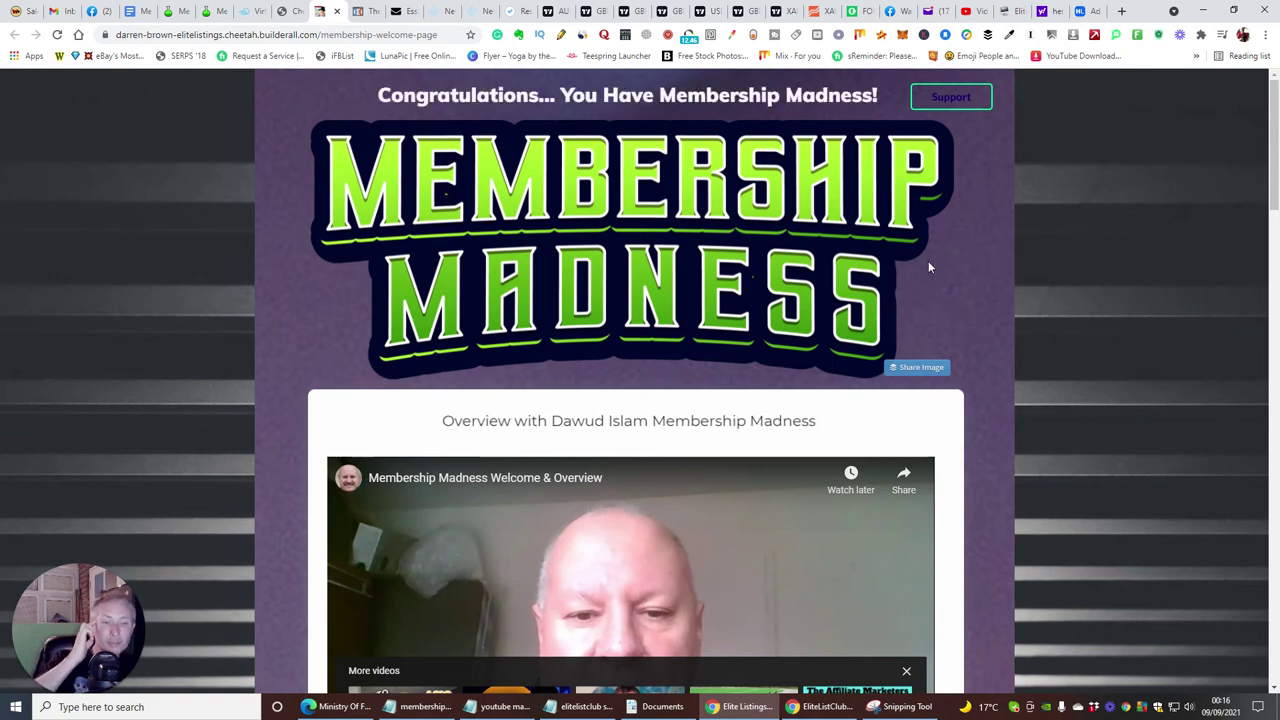
# - Scroll through the welcome page, then return to HercuList's page confirming submission to 173430 members
pyautogui.scroll(-6, 912, 298)
pyautogui.scroll(-10, 915, 304)
pyautogui.scroll(-3, 920, 306)
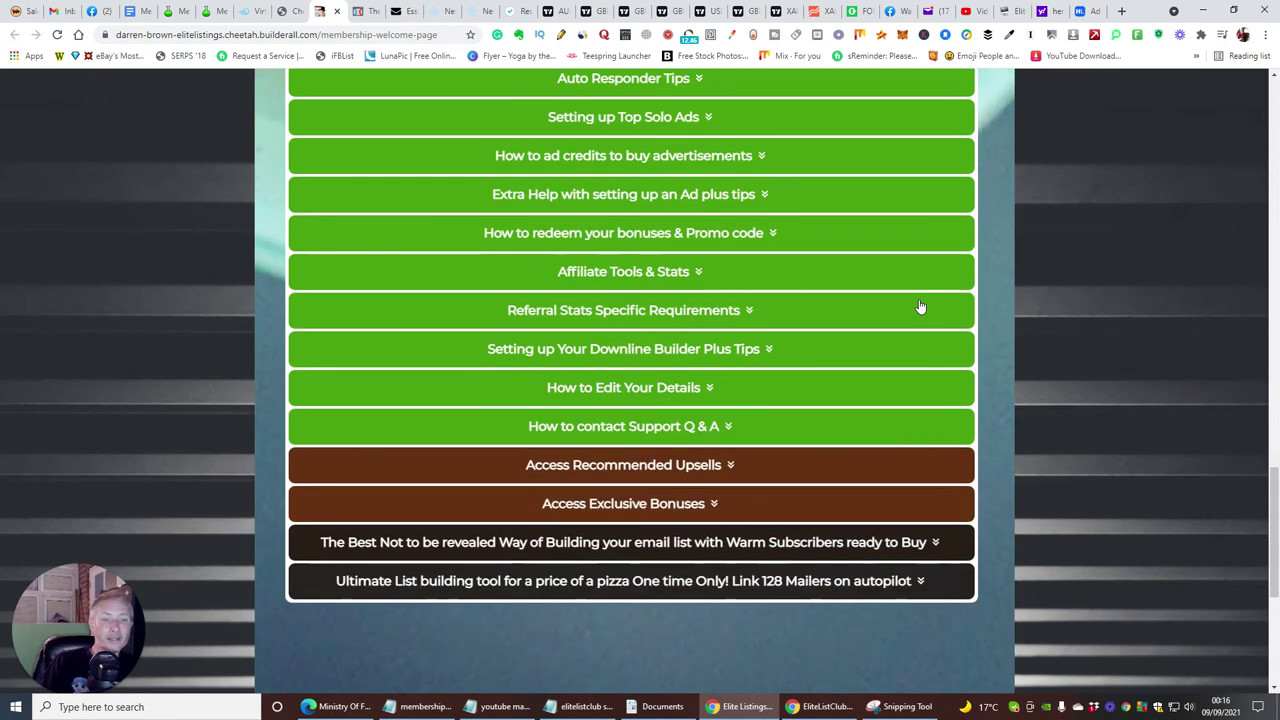
pyautogui.scroll(11, 920, 307)
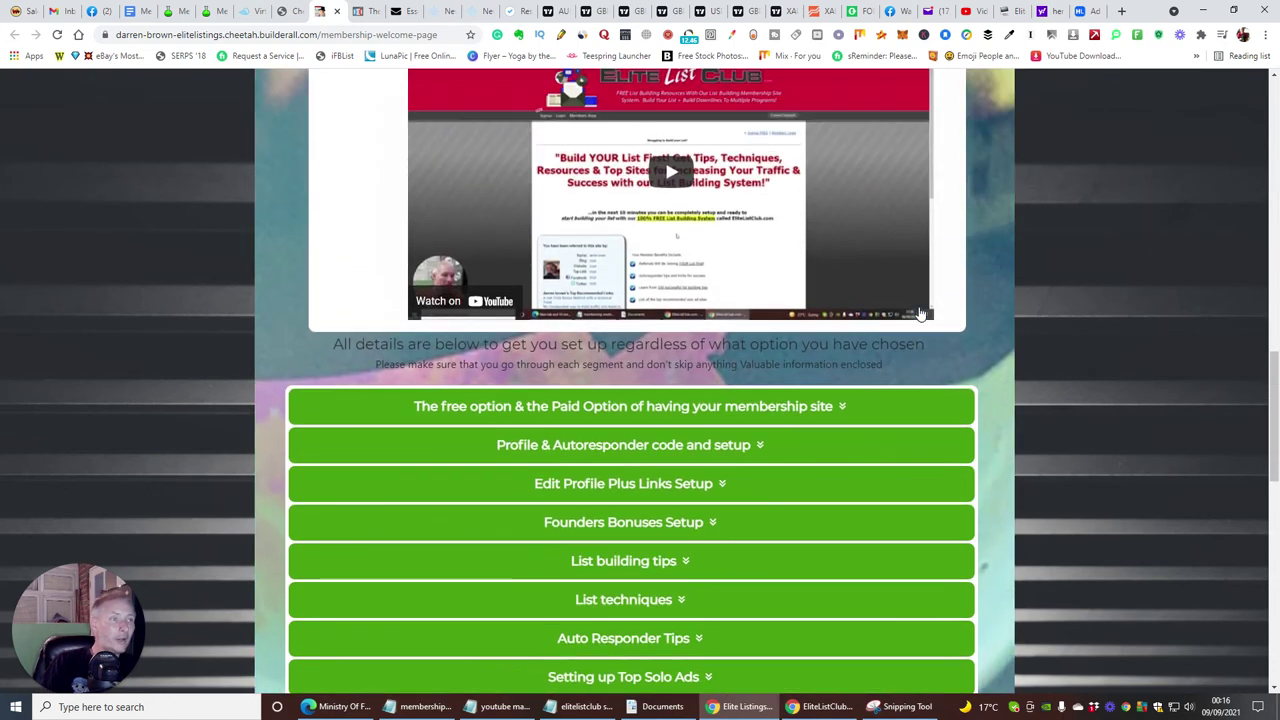
pyautogui.scroll(4, 918, 333)
pyautogui.scroll(-11, 918, 332)
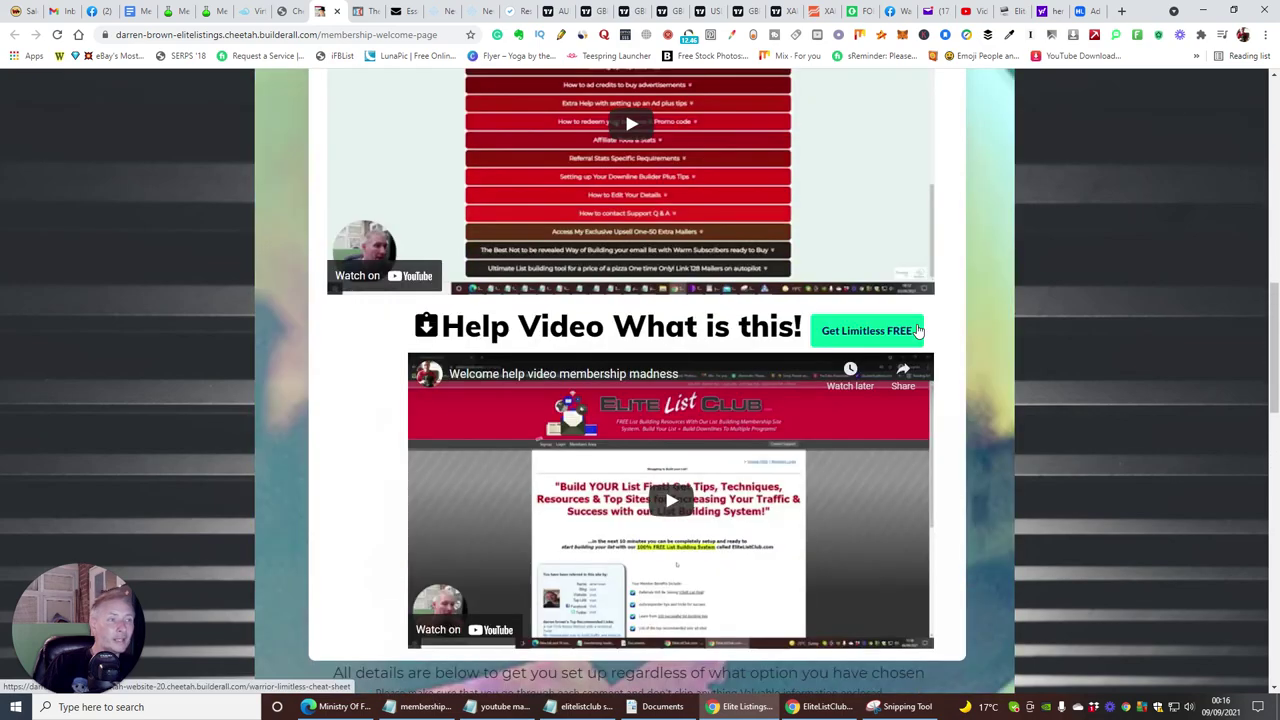
pyautogui.scroll(-4, 918, 331)
pyautogui.scroll(4, 918, 330)
pyautogui.scroll(-1, 918, 329)
pyautogui.scroll(-2, 918, 329)
pyautogui.scroll(2, 918, 330)
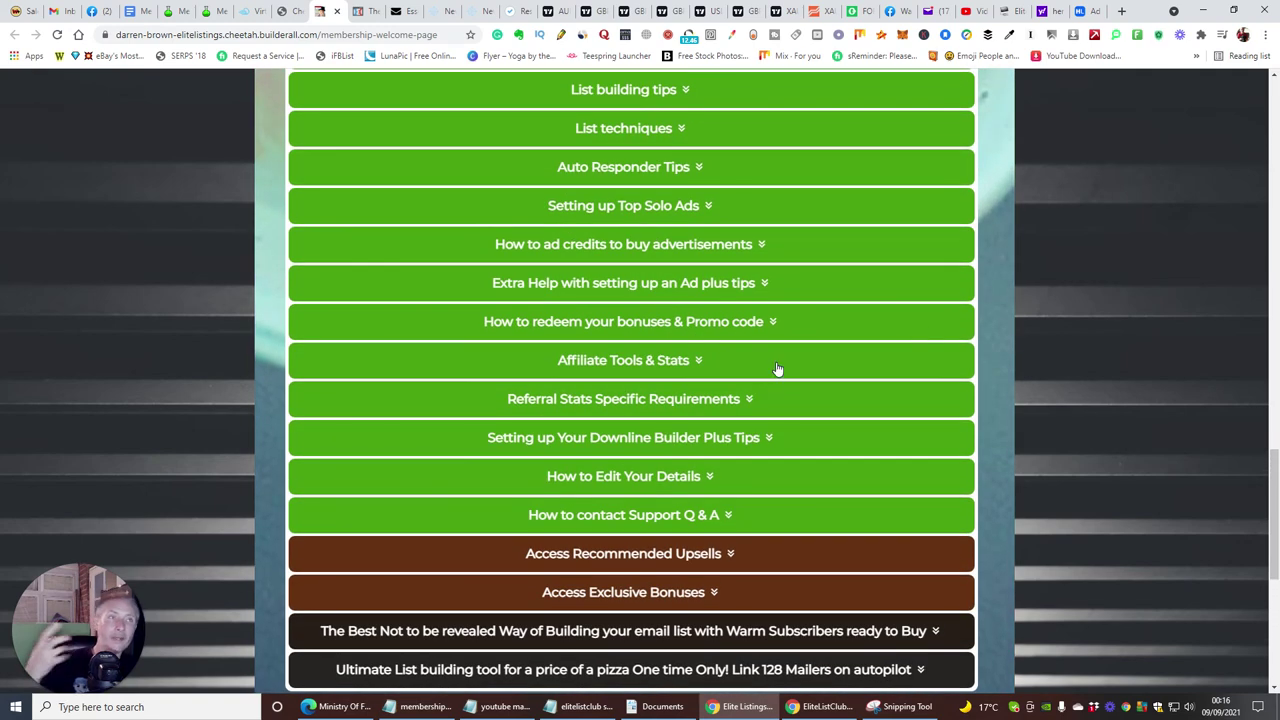
pyautogui.click(1083, 11)
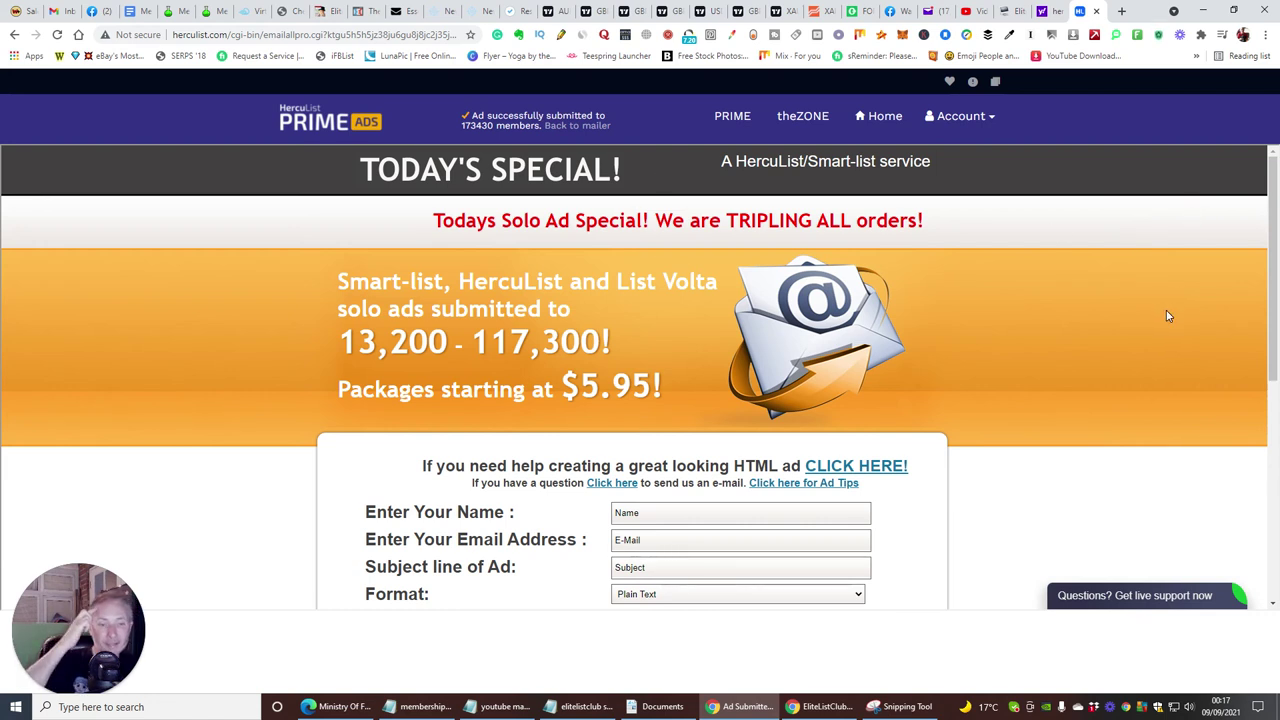
# - Return to the EliteListClub Affiliates page showing the referral URL, 67128 hits and 63221 unique visitors
pyautogui.click(1008, 11)
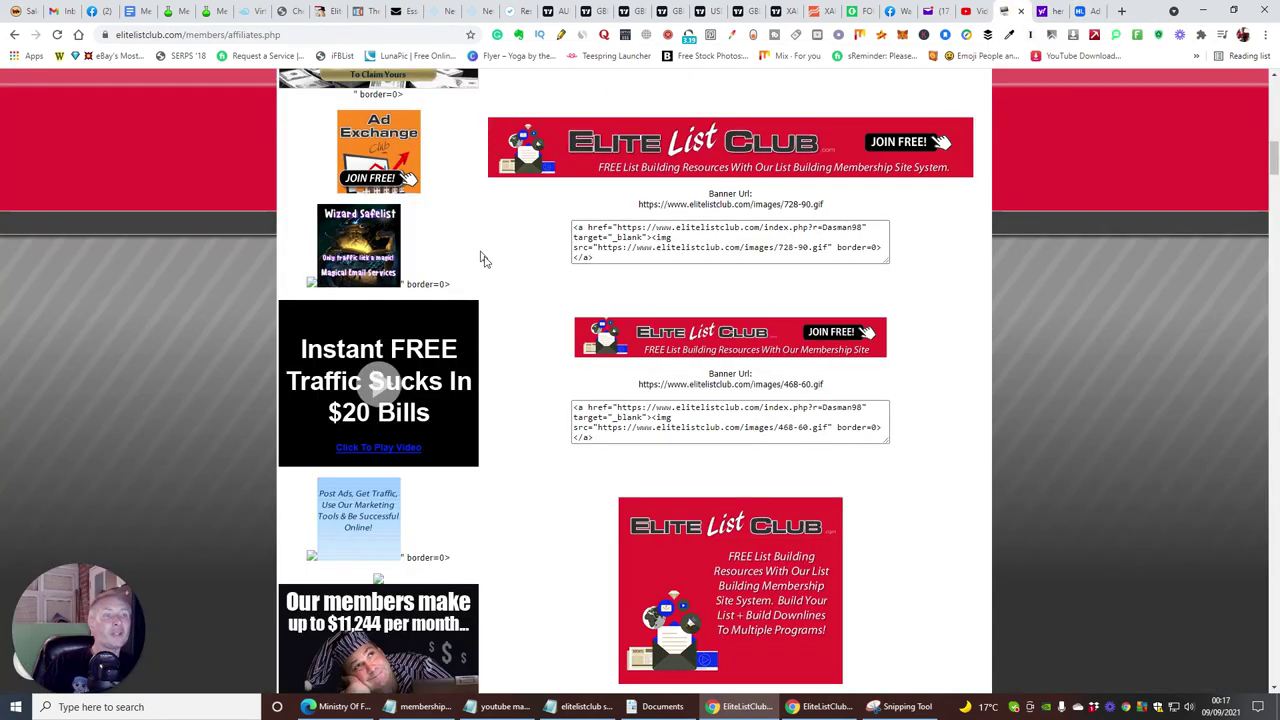
pyautogui.scroll(15, 497, 266)
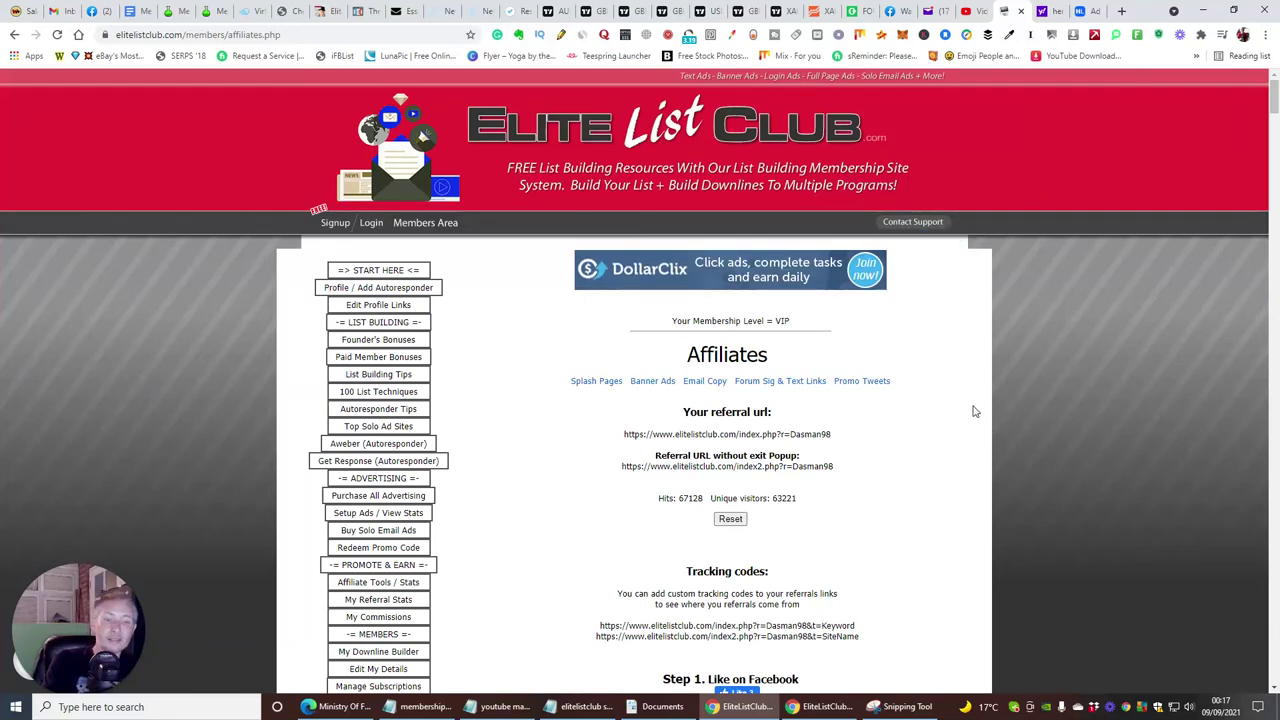
pyautogui.scroll(-1, 880, 406)
pyautogui.scroll(-1, 880, 406)
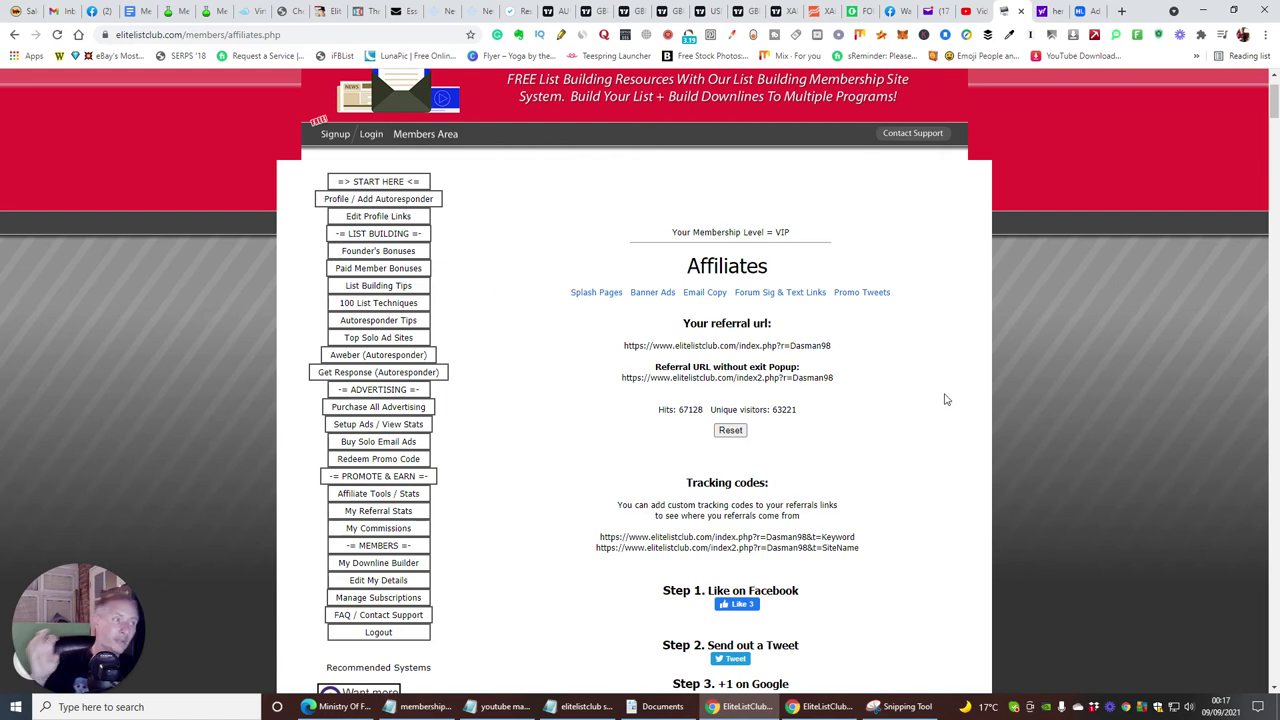
# - Open '=> START HERE <=' and review the Membership Level Comparison Chart and getting-started steps
pyautogui.click(380, 181)
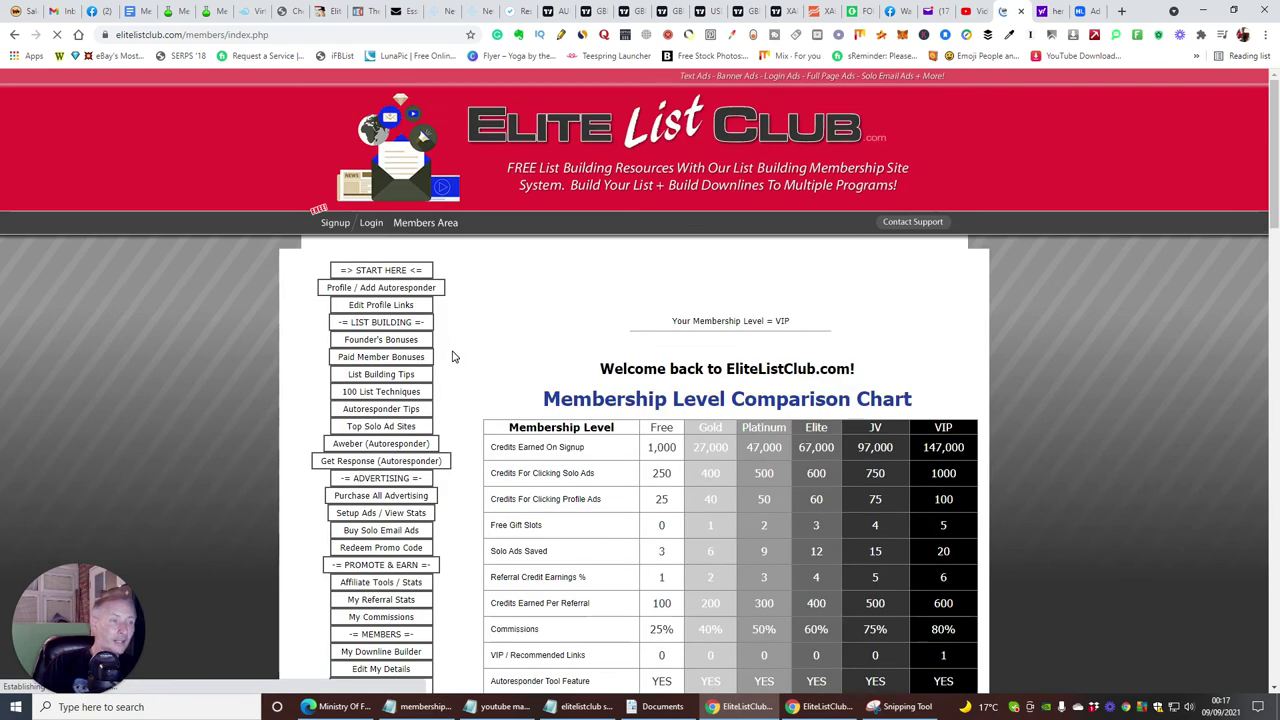
pyautogui.scroll(-3, 477, 349)
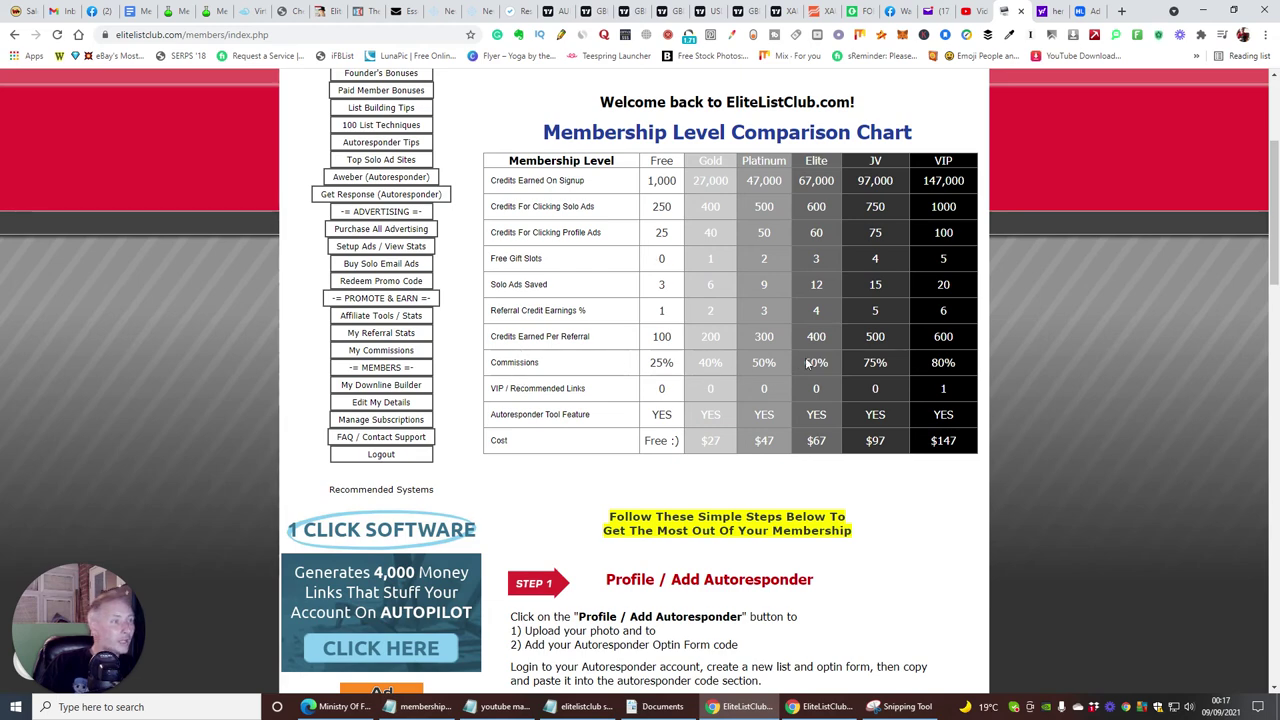
pyautogui.scroll(-7, 913, 385)
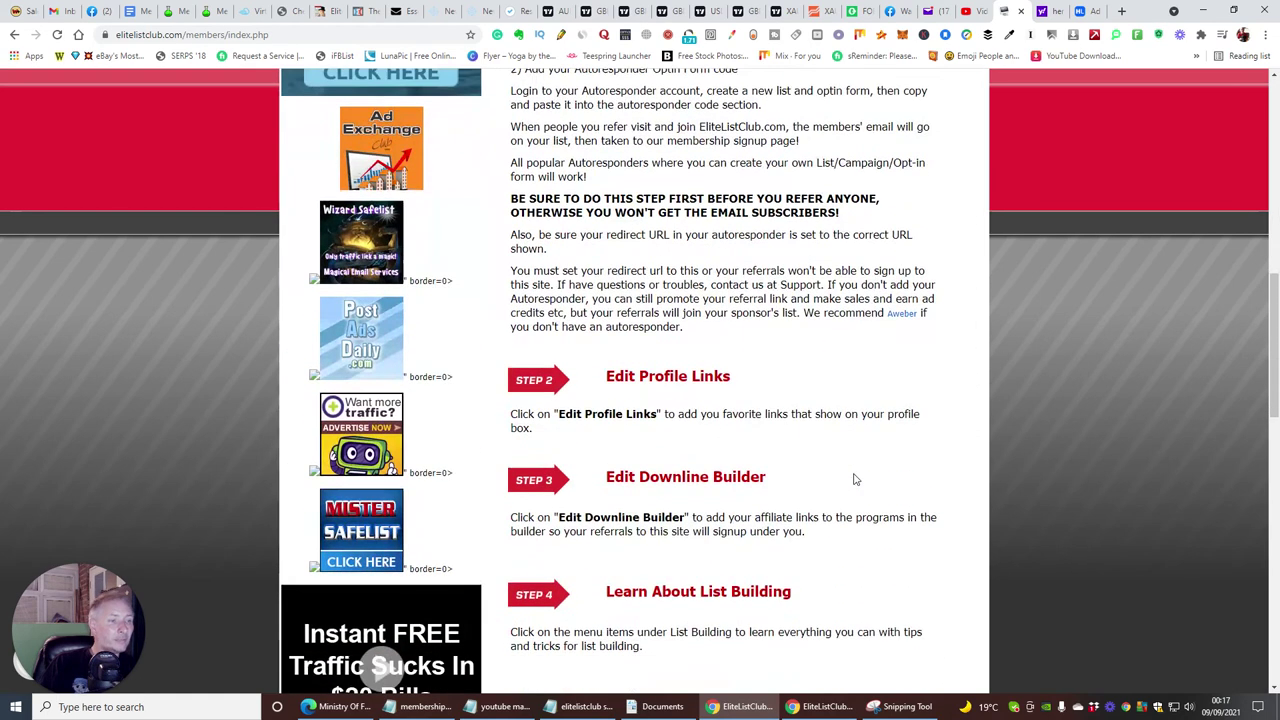
pyautogui.scroll(4, 410, 472)
pyautogui.scroll(5, 410, 472)
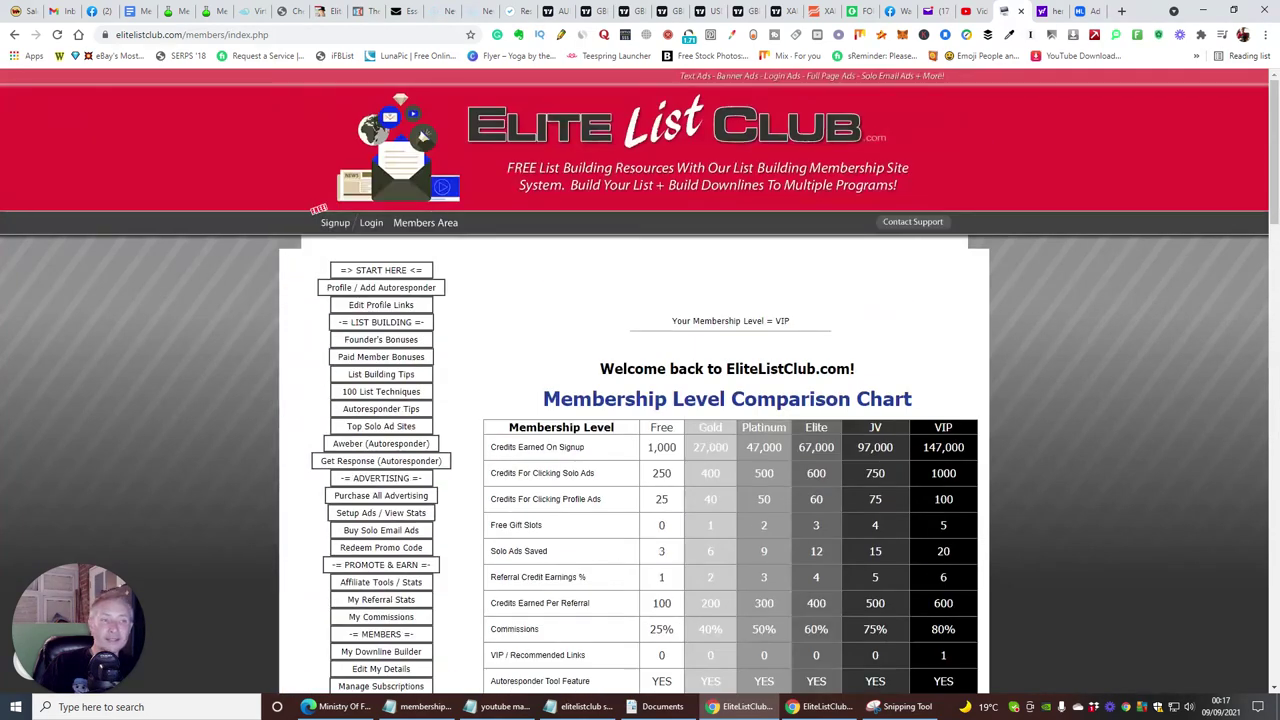